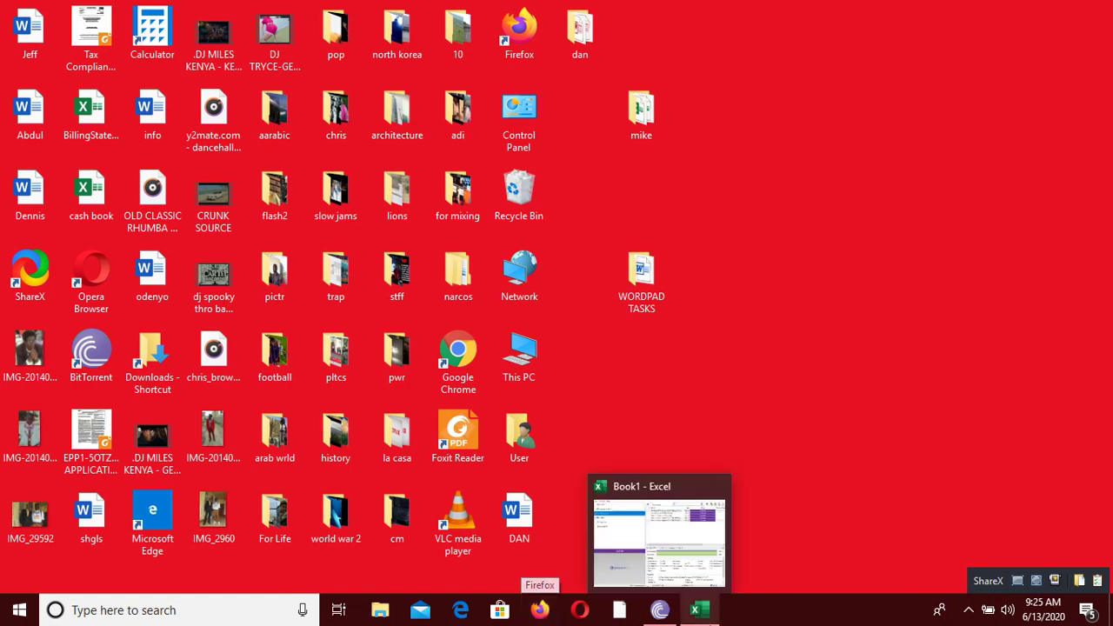
Switch to the Book1 workbook in Excel and apply all borders to the range A1:F16
click(711, 611)
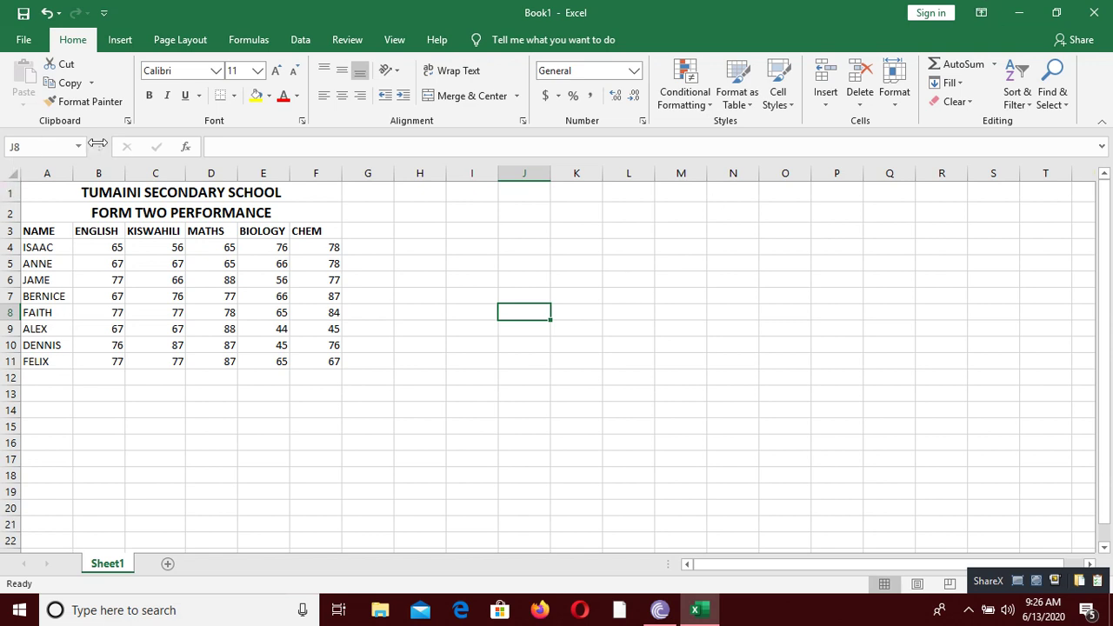
click(143, 198)
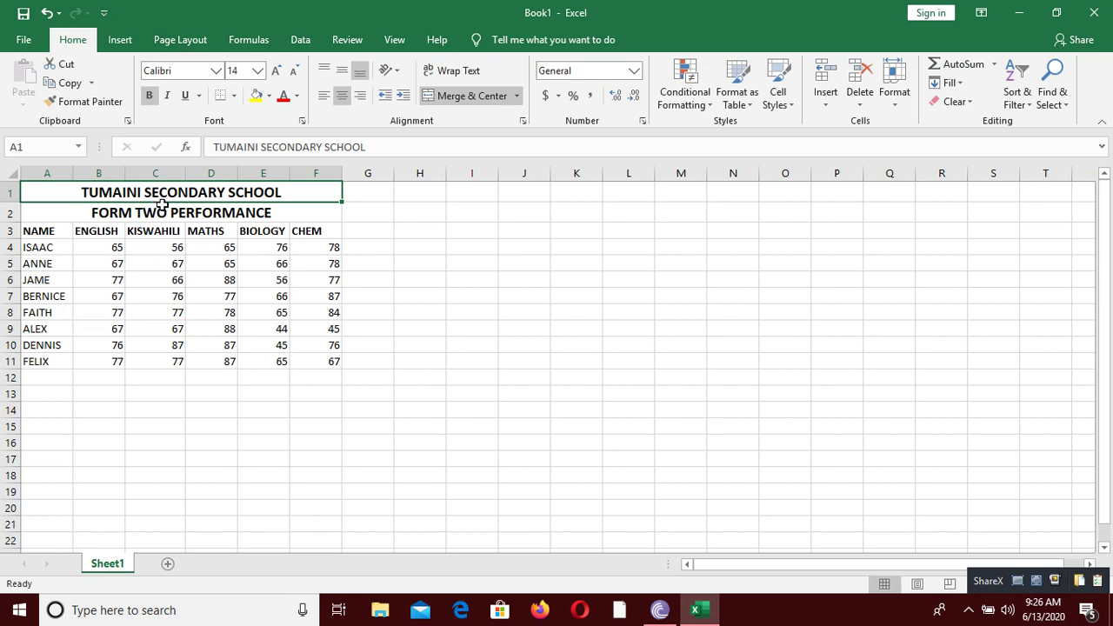
drag(185, 186, 180, 443)
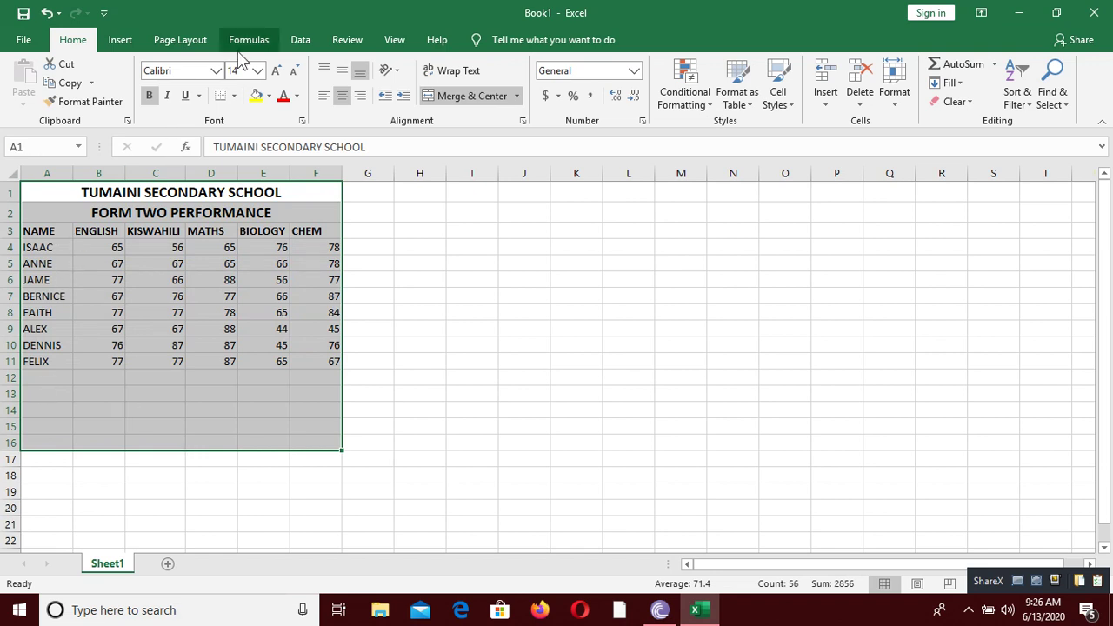
click(234, 96)
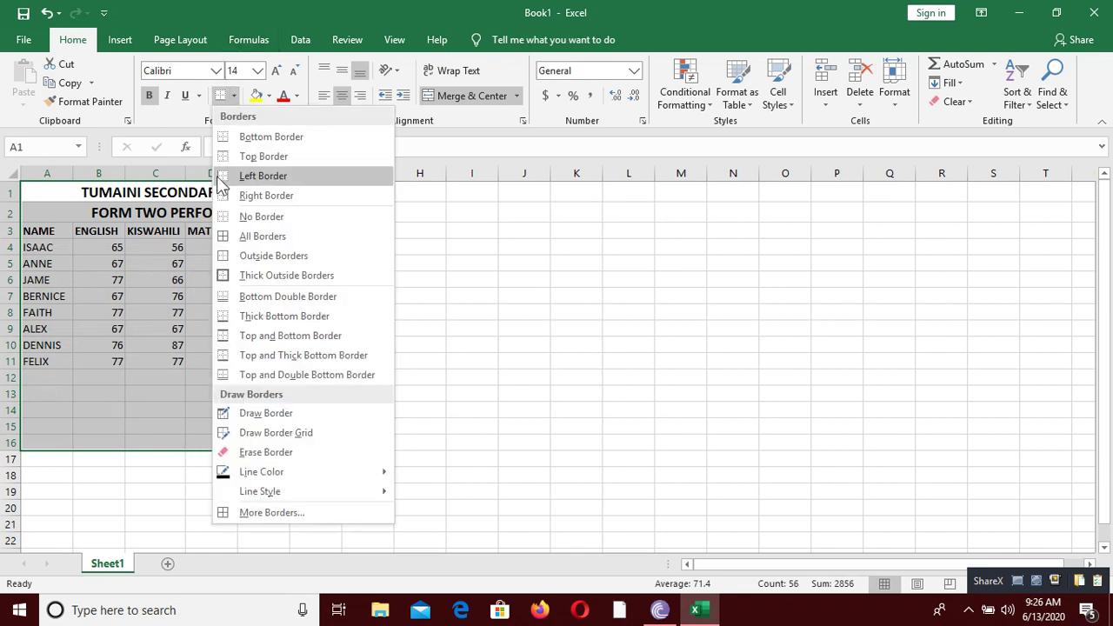
click(279, 237)
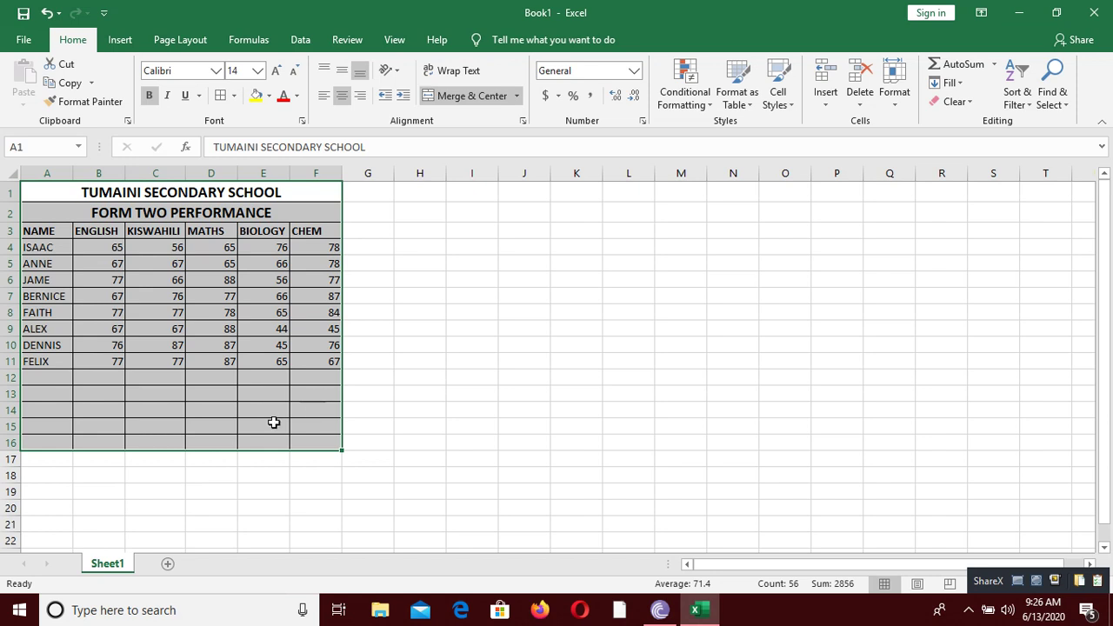
click(174, 424)
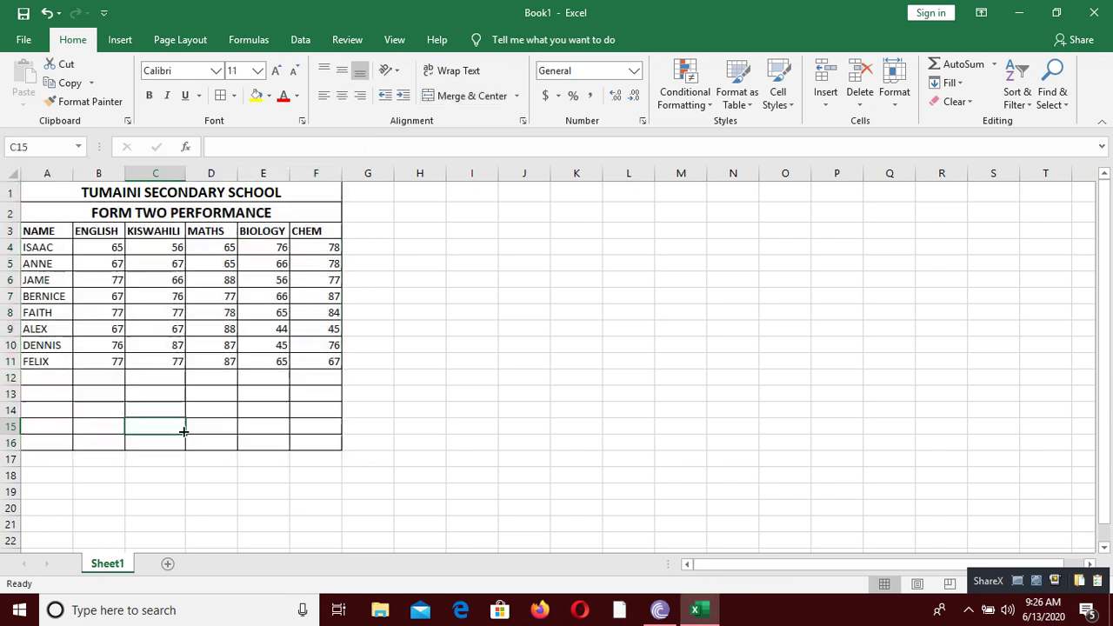
Enter the row labels TOTAL and AVERAGE in cells A12 and A13 below the student names
click(36, 376)
text(TOT)
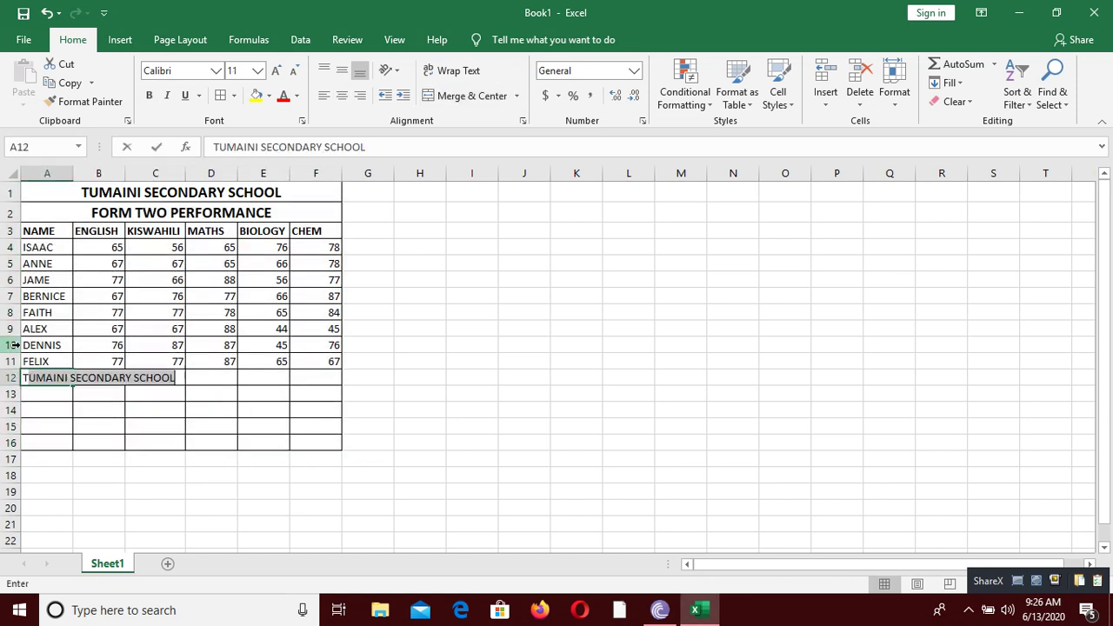
text(AL)
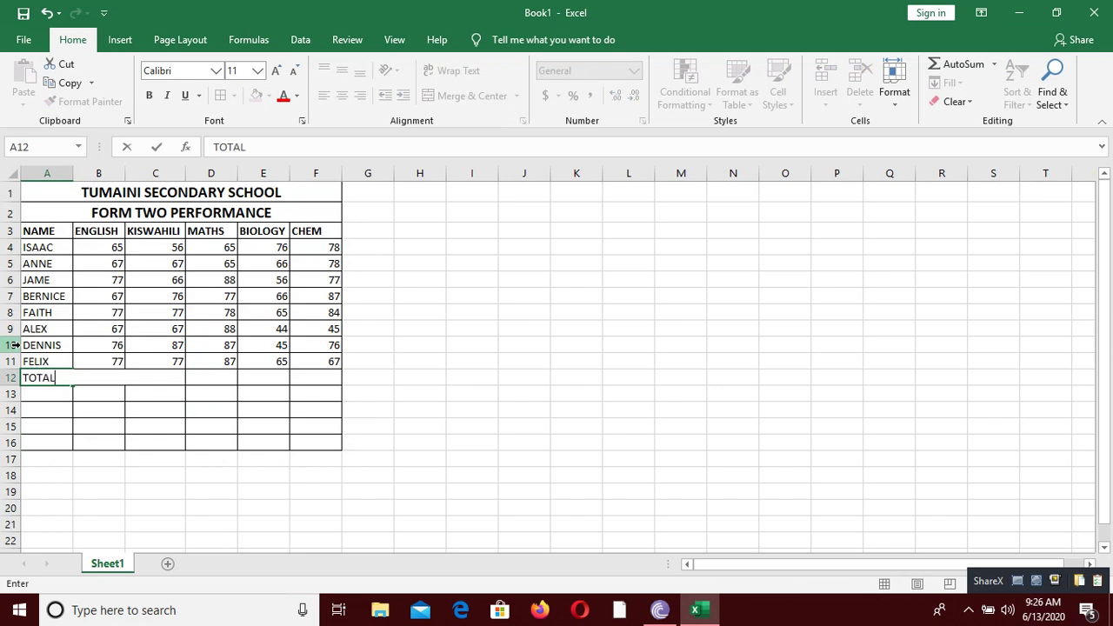
key(Return)
text(A)
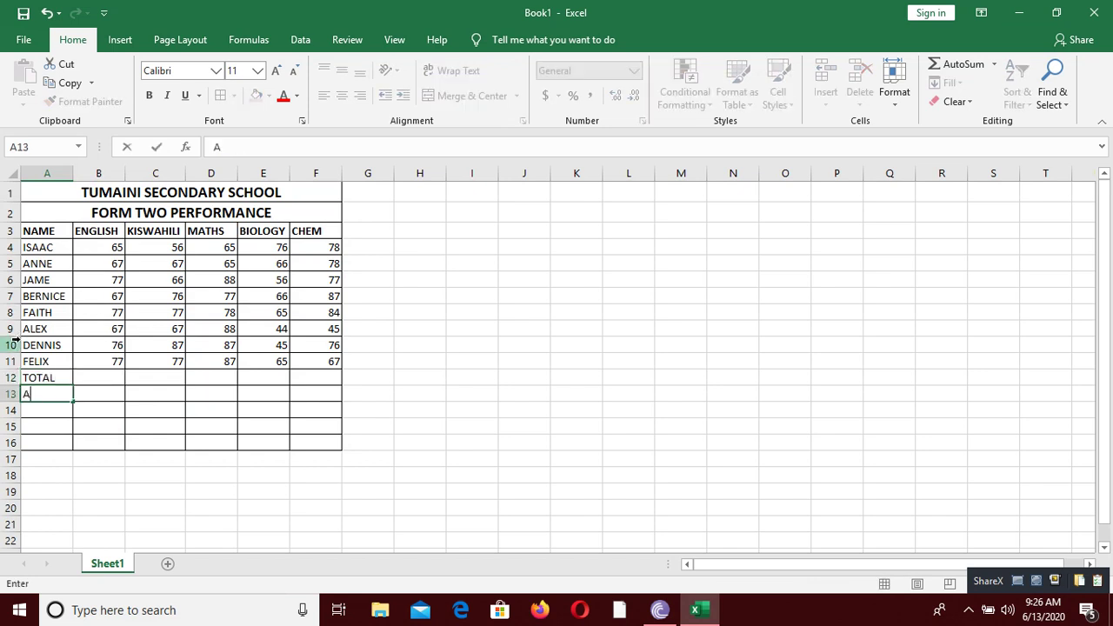
text(VERAGE)
key(Return)
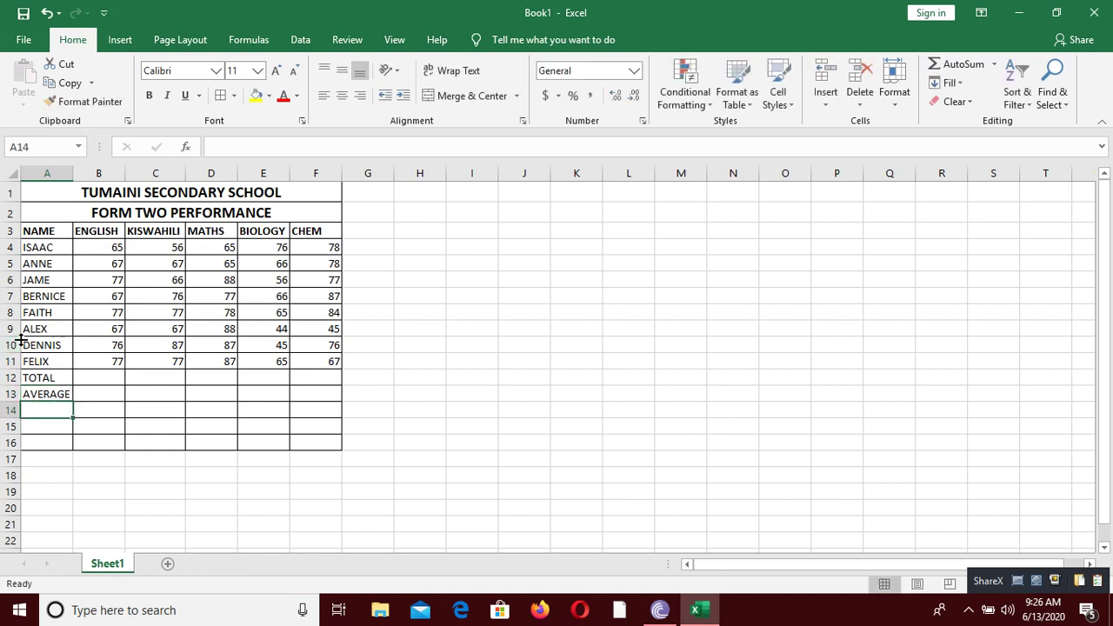
Enter the row labels MAX, MIN and STDEV in cells A14 to A16
text(MAX)
key(Return)
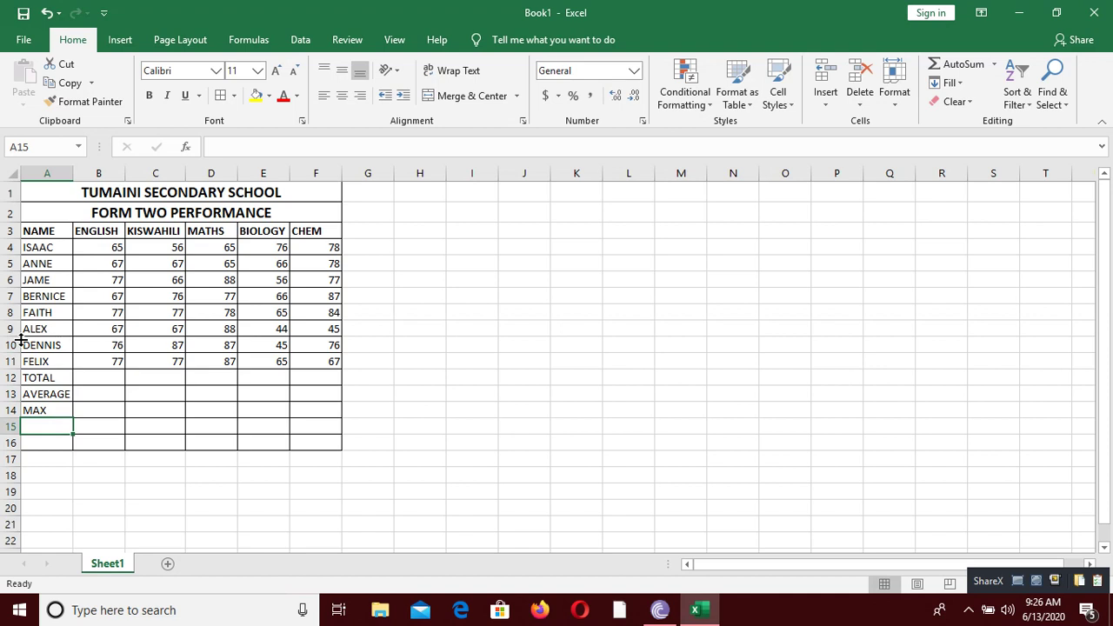
text(MIN)
key(Return)
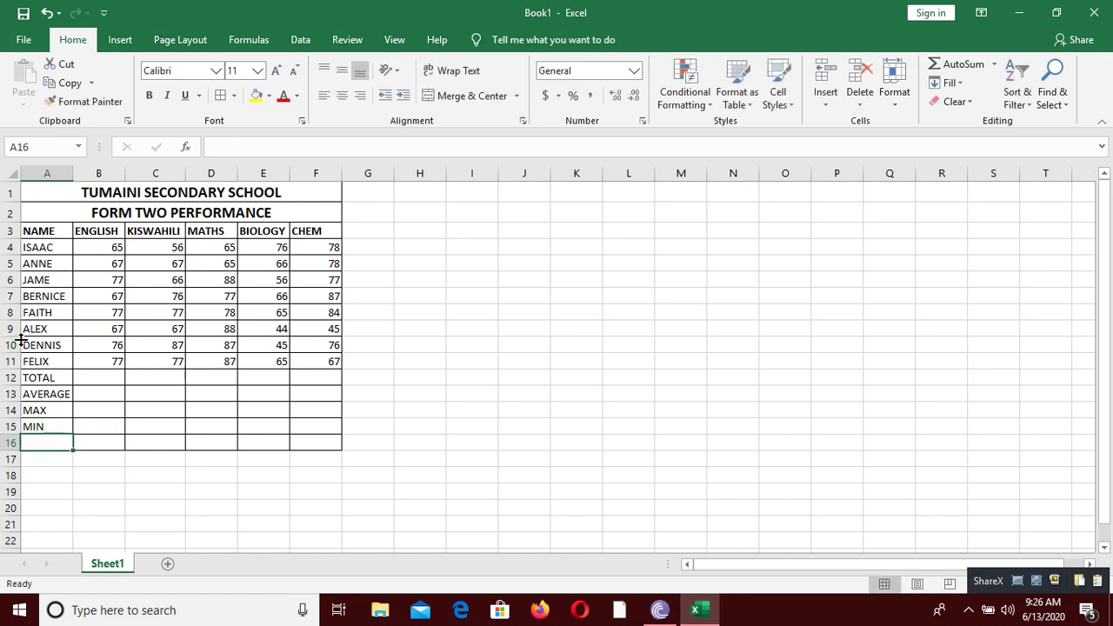
text(STDEV)
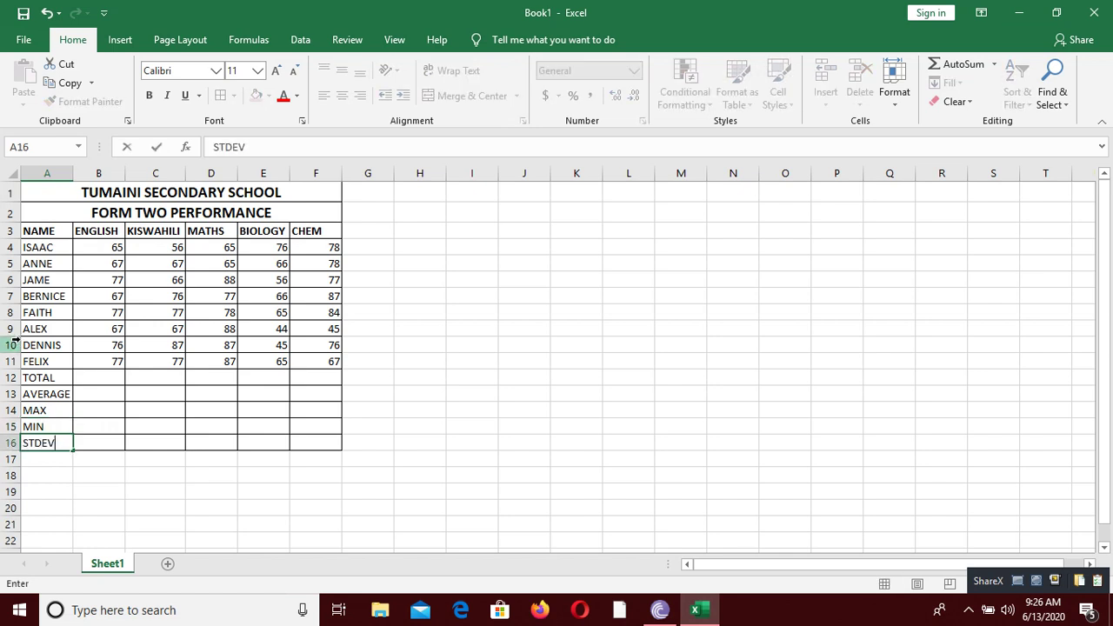
key(Return)
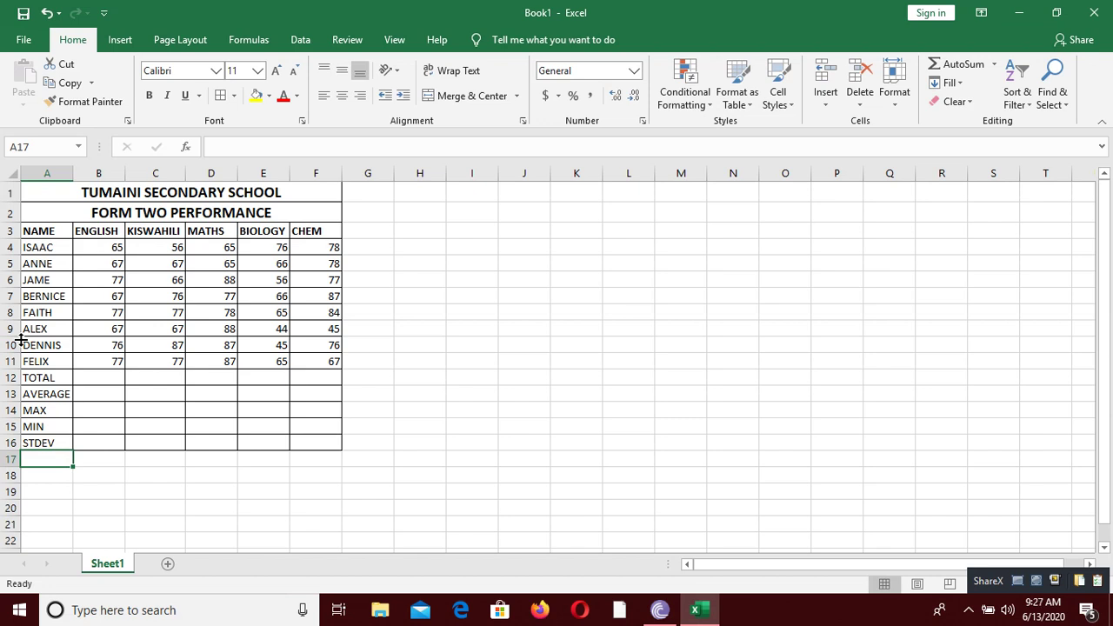
Enter the row labels COUNT, DATE and TIME in cells A17 to A19
text(COUNT)
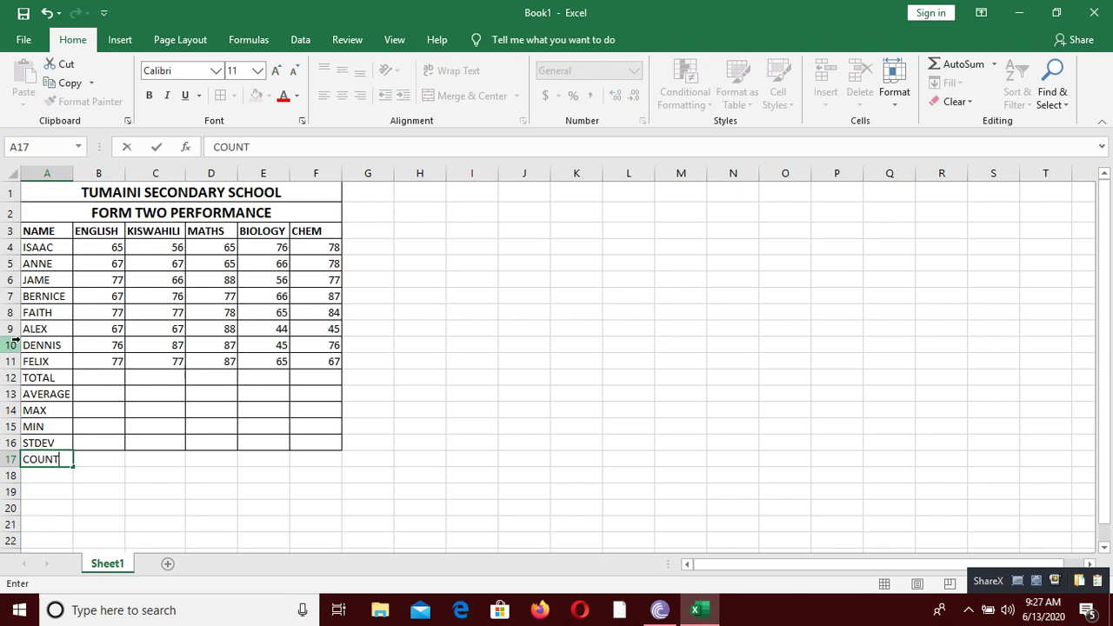
key(Return)
text(DATE)
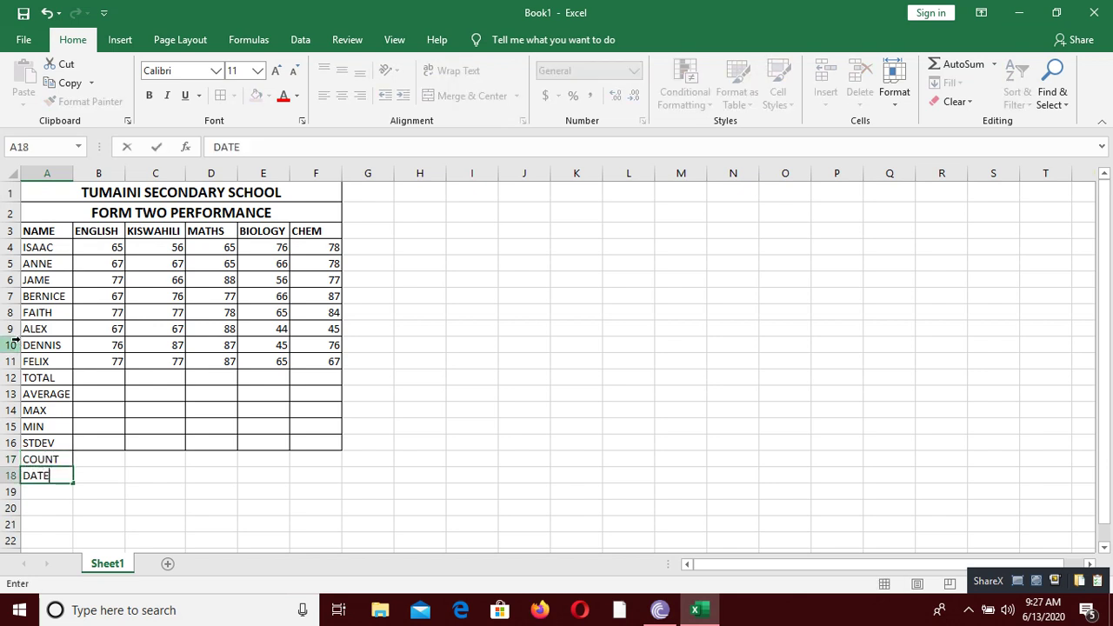
key(Return)
text(TIME)
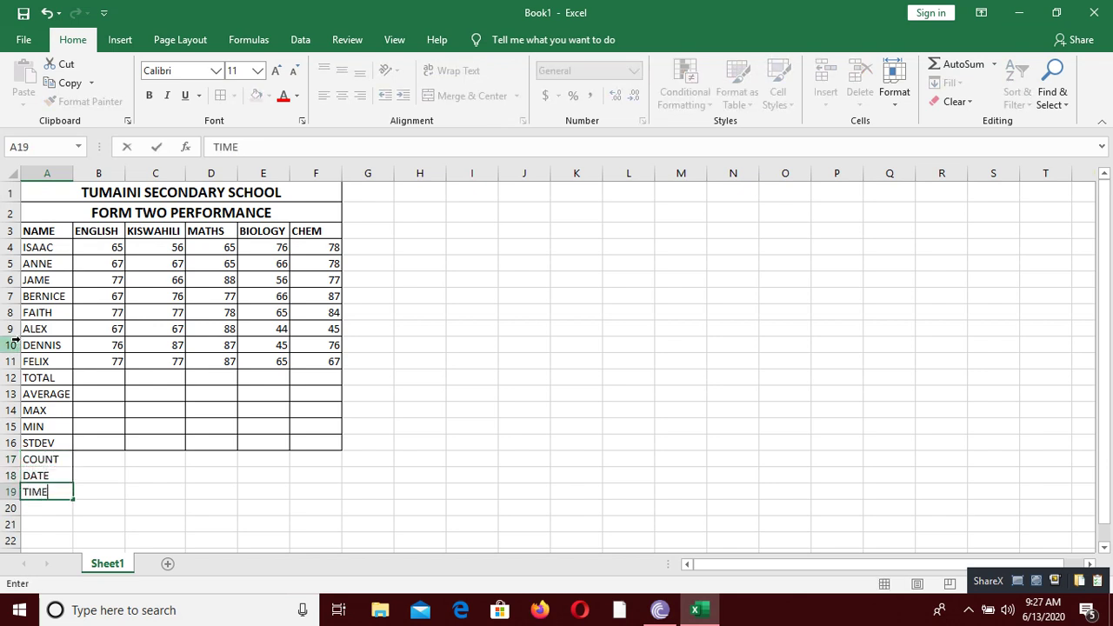
click(384, 246)
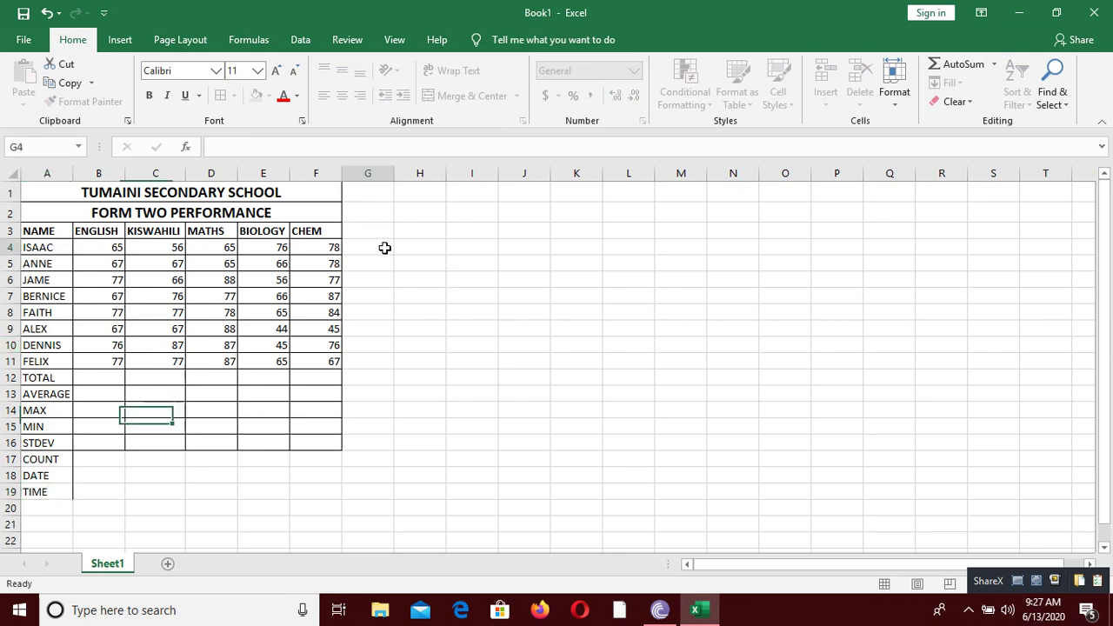
Add the column headings TOTAL, AVERAGE and GRADE in cells G3 to I3
click(373, 227)
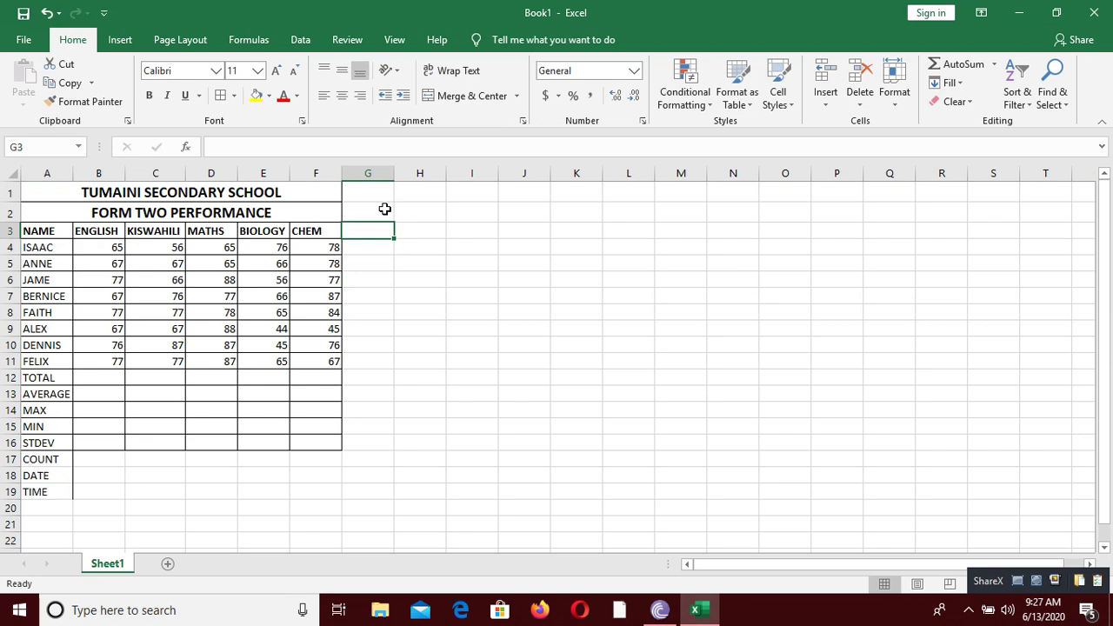
text(TOTAL)
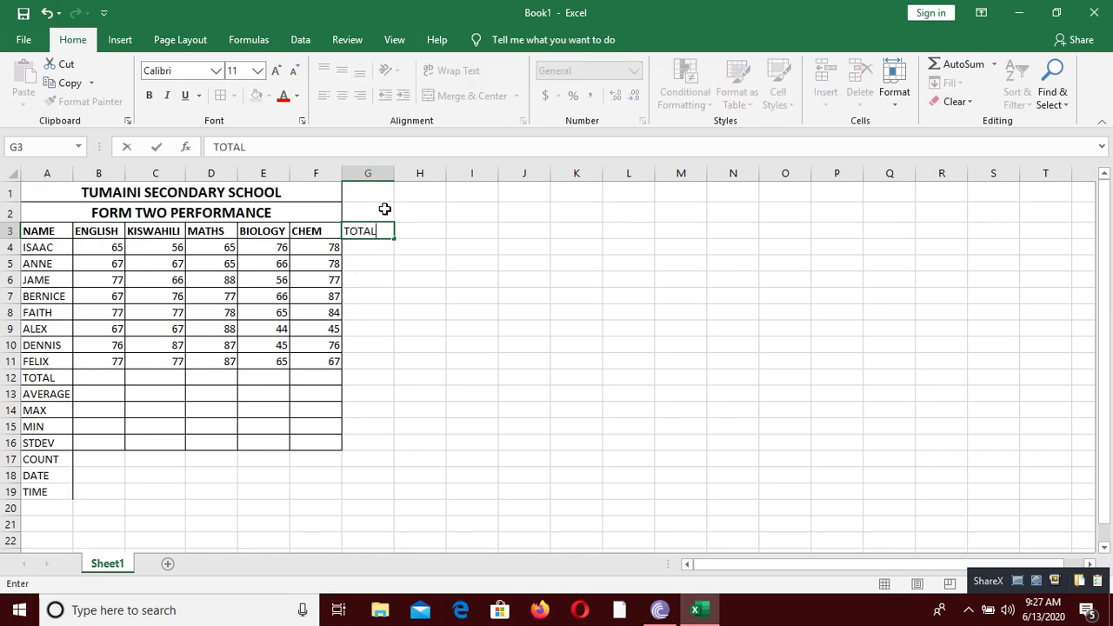
key(Tab)
text(AVE)
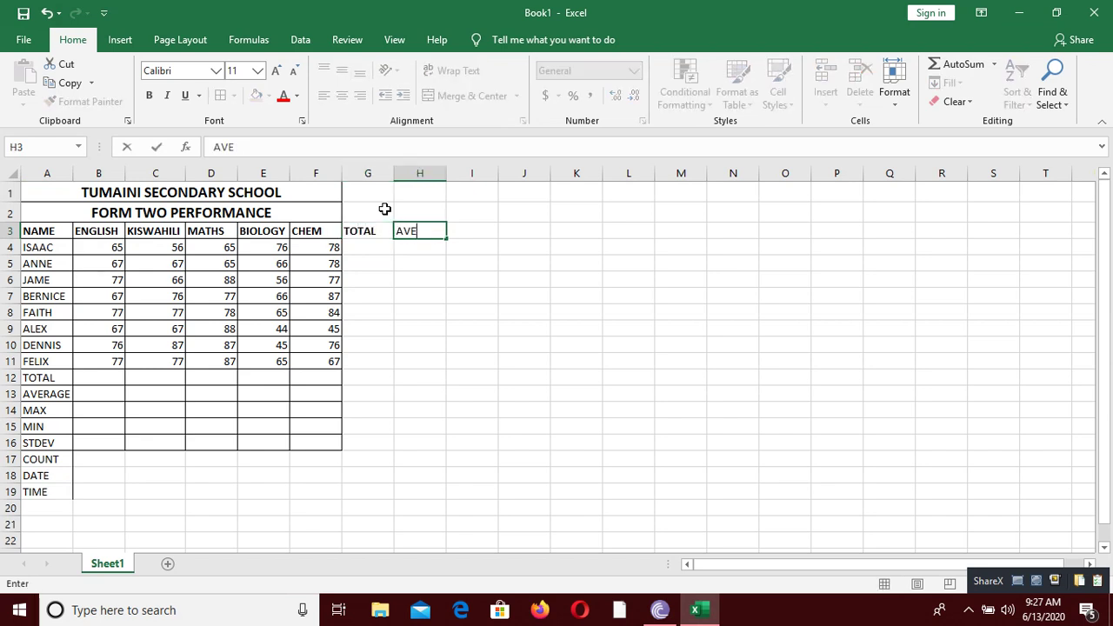
text(RAGE)
key(Tab)
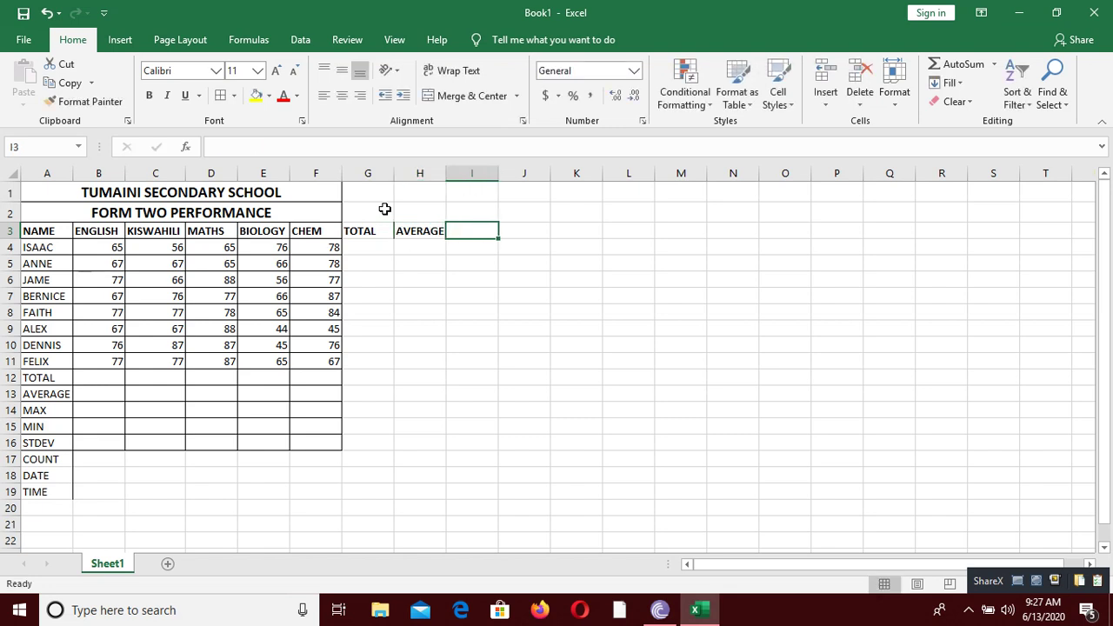
text(GRADE)
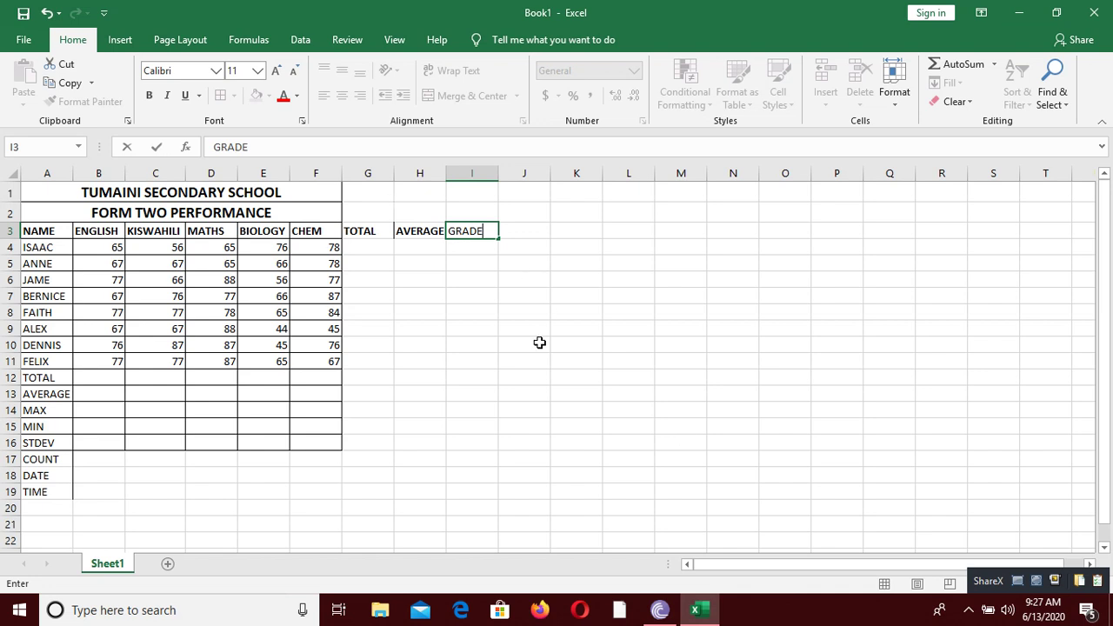
click(483, 309)
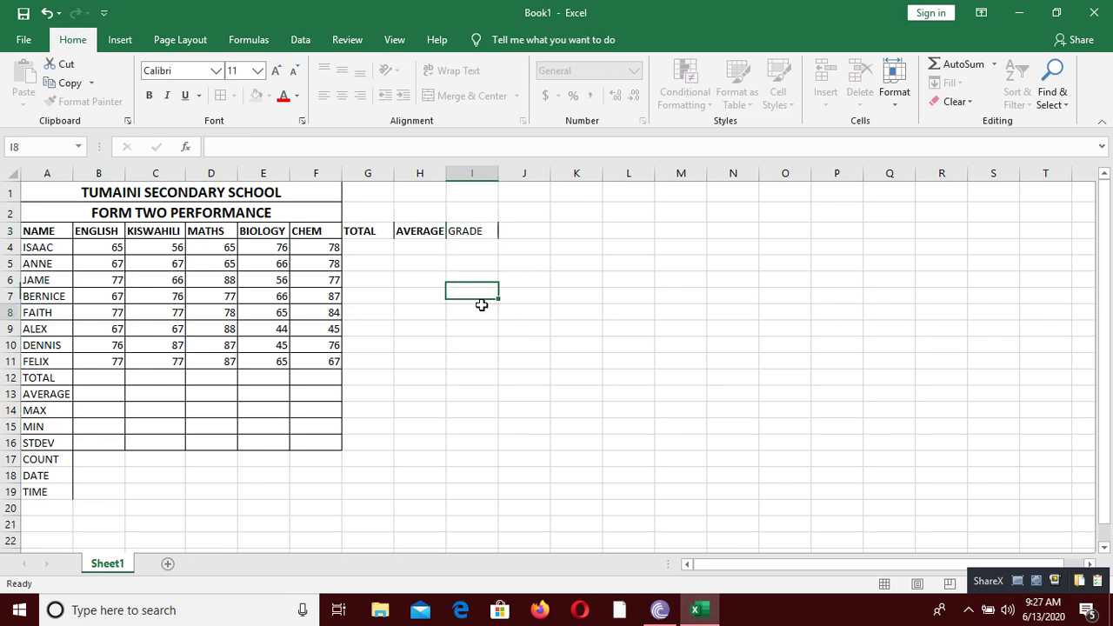
Merge and center the school title in row 1 and the performance title in row 2 across columns A to I
drag(318, 185, 473, 189)
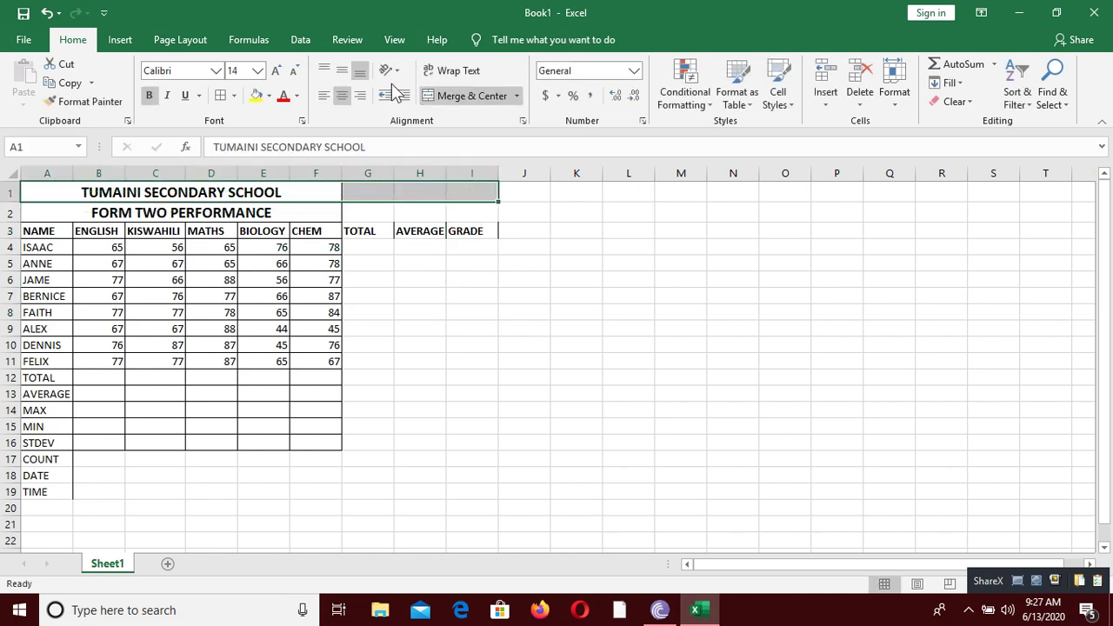
click(477, 95)
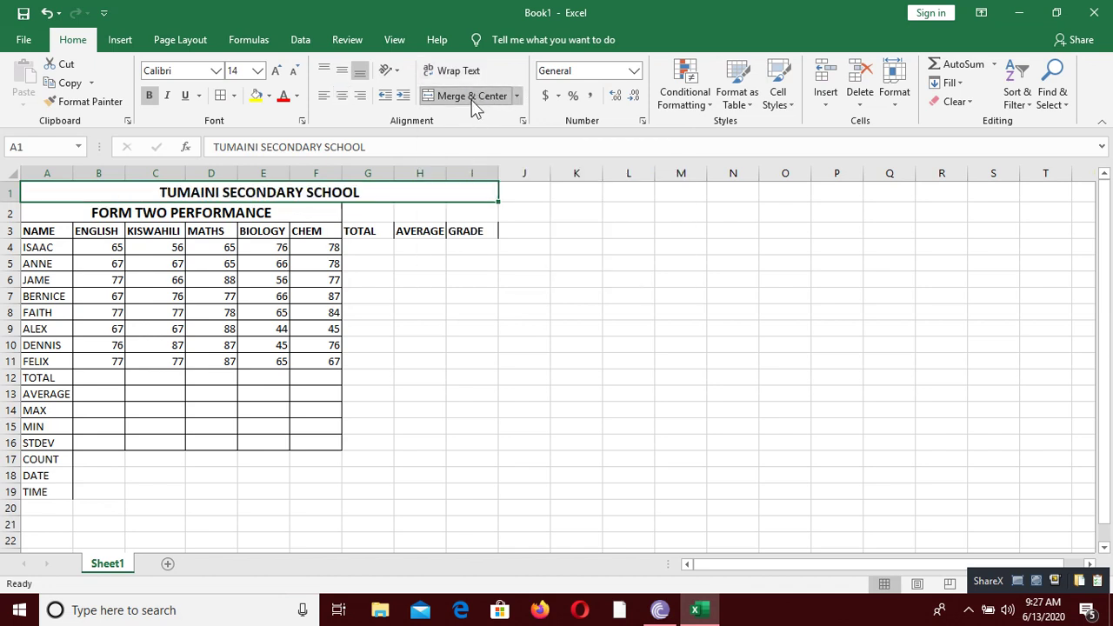
click(319, 216)
drag(319, 217, 495, 216)
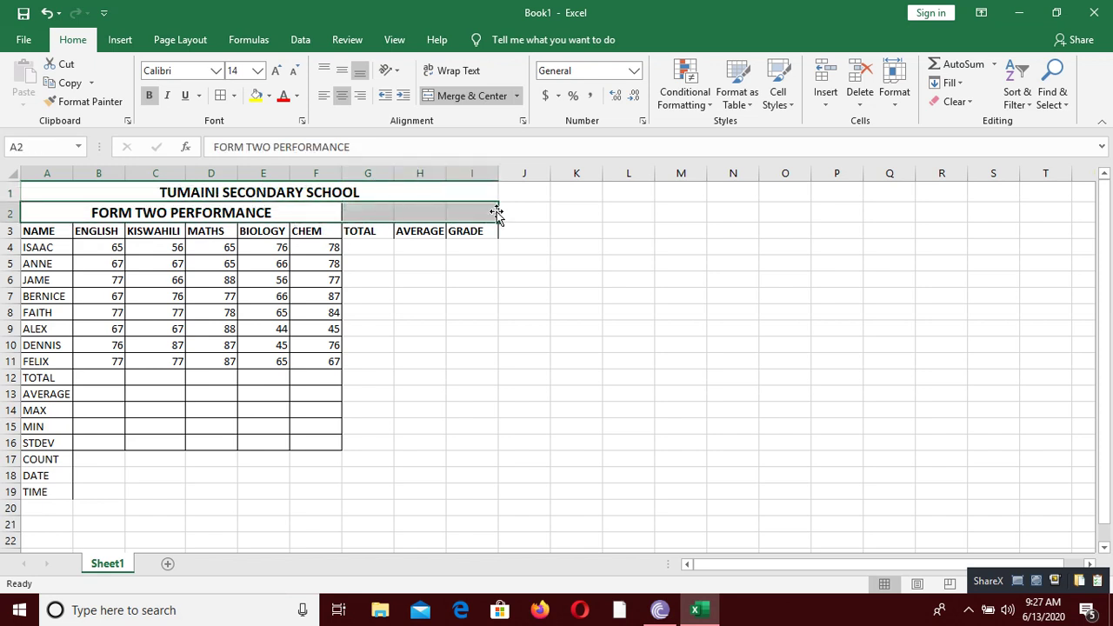
click(453, 94)
click(454, 94)
click(385, 246)
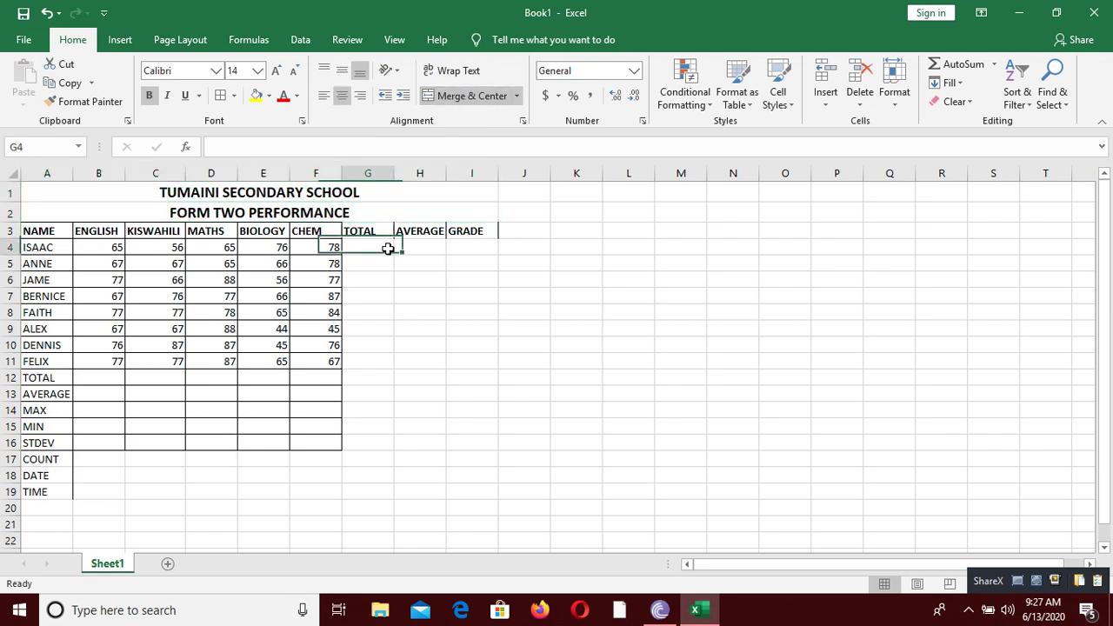
Apply all borders to the extended table range A1:I19
drag(397, 193, 425, 489)
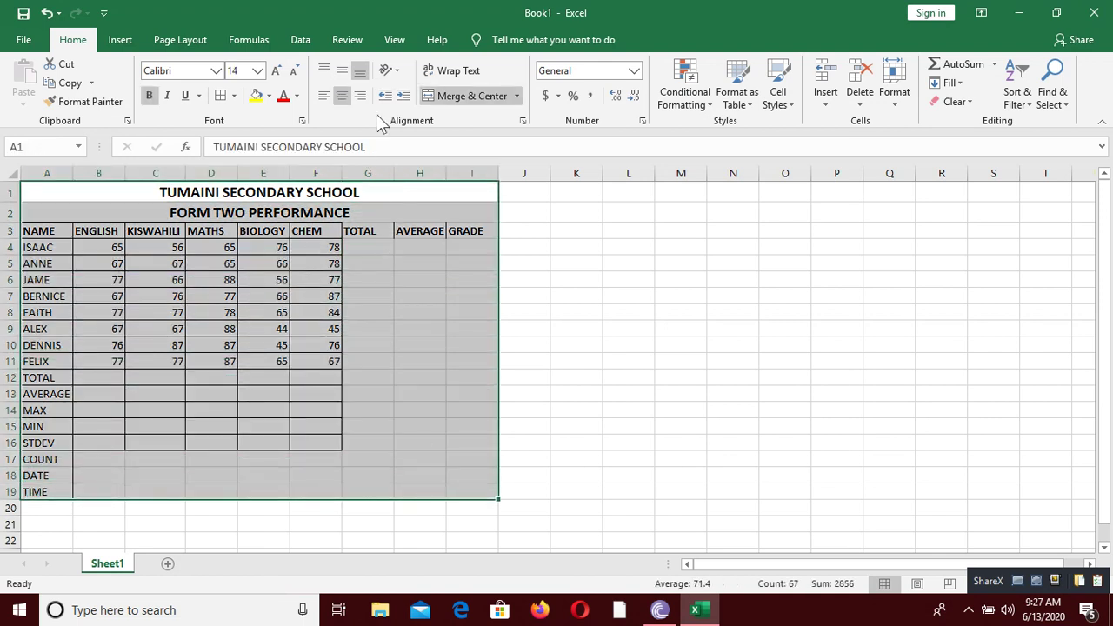
click(221, 95)
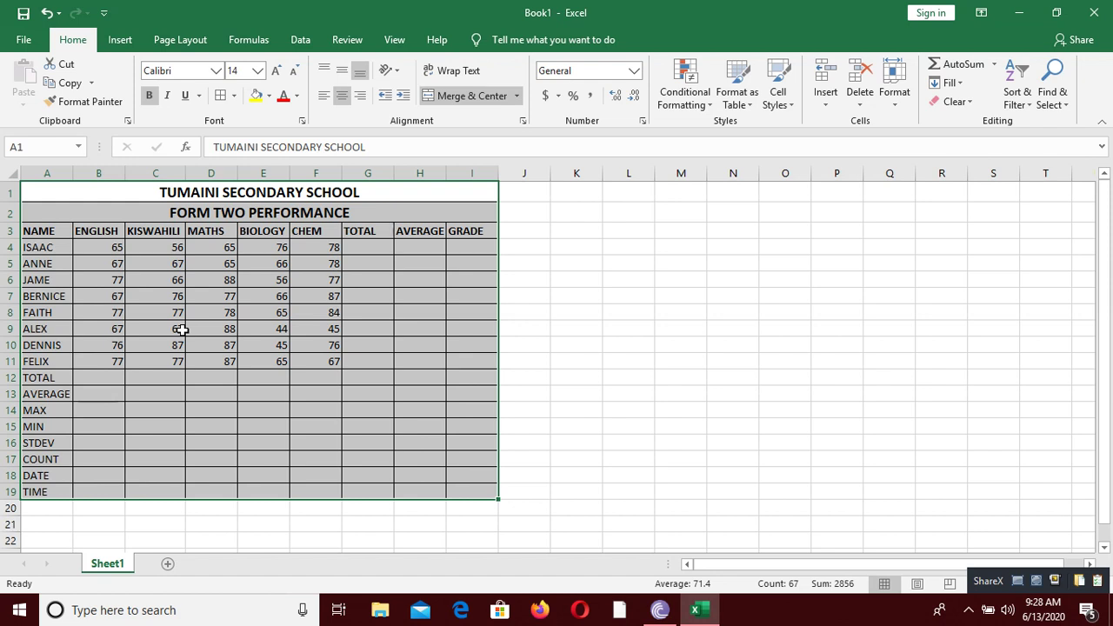
click(99, 379)
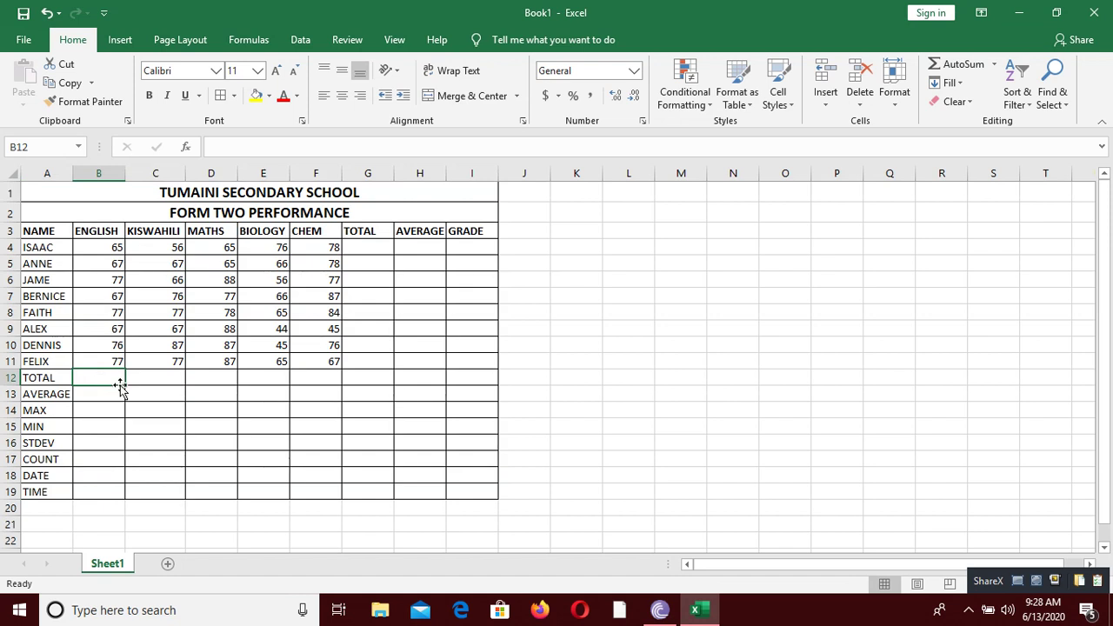
click(619, 268)
click(681, 251)
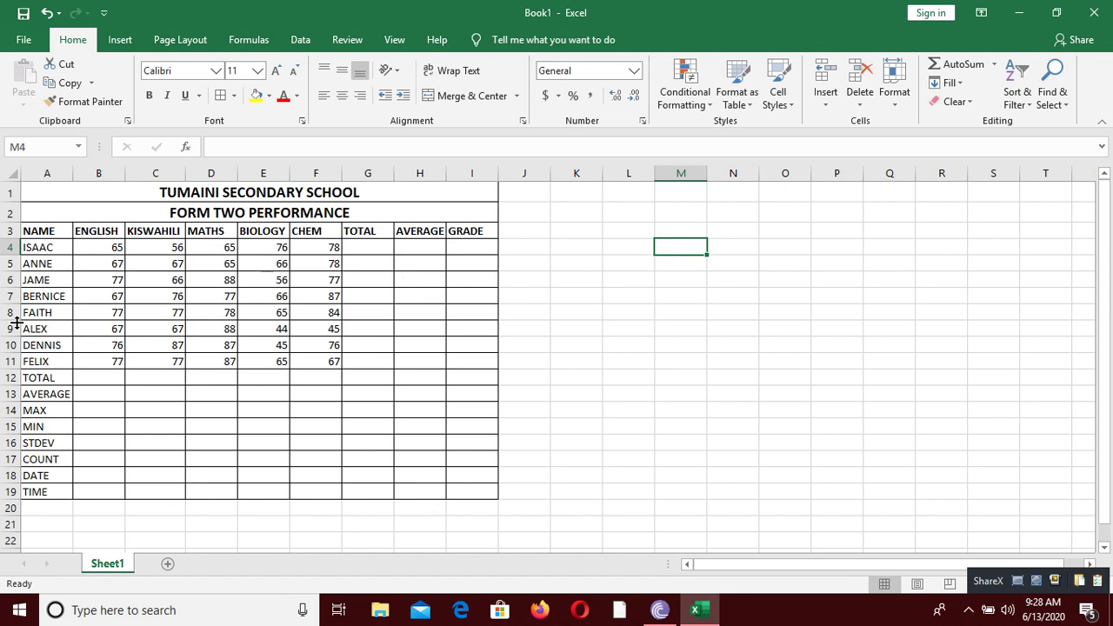
Enter the formula =SUM(B4:B11) in cell B12 to total the ENGLISH marks
click(111, 371)
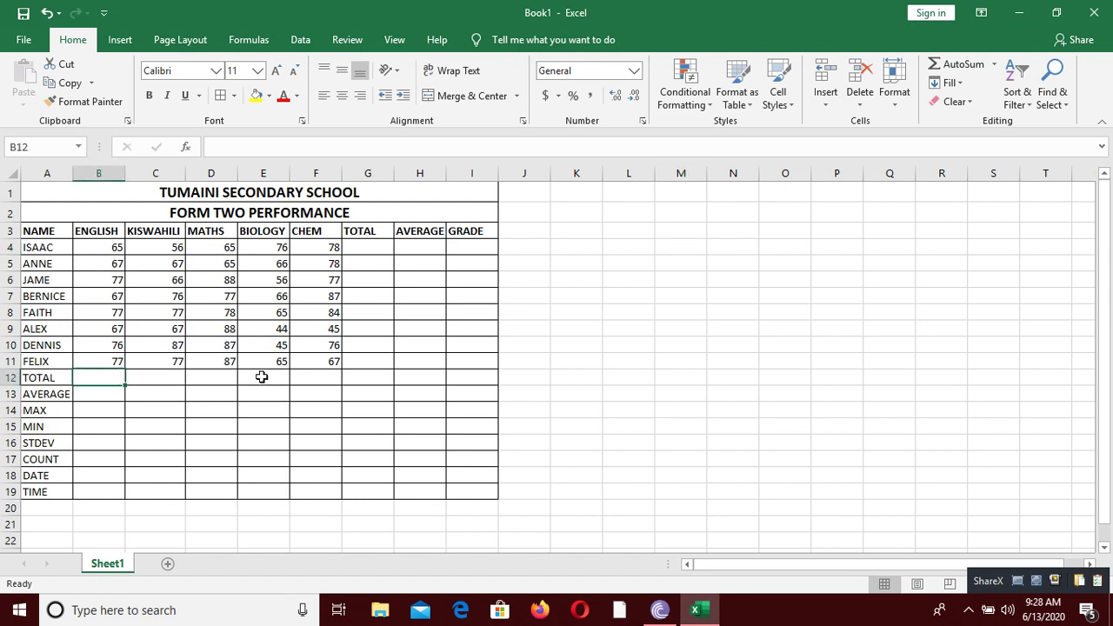
text(=)
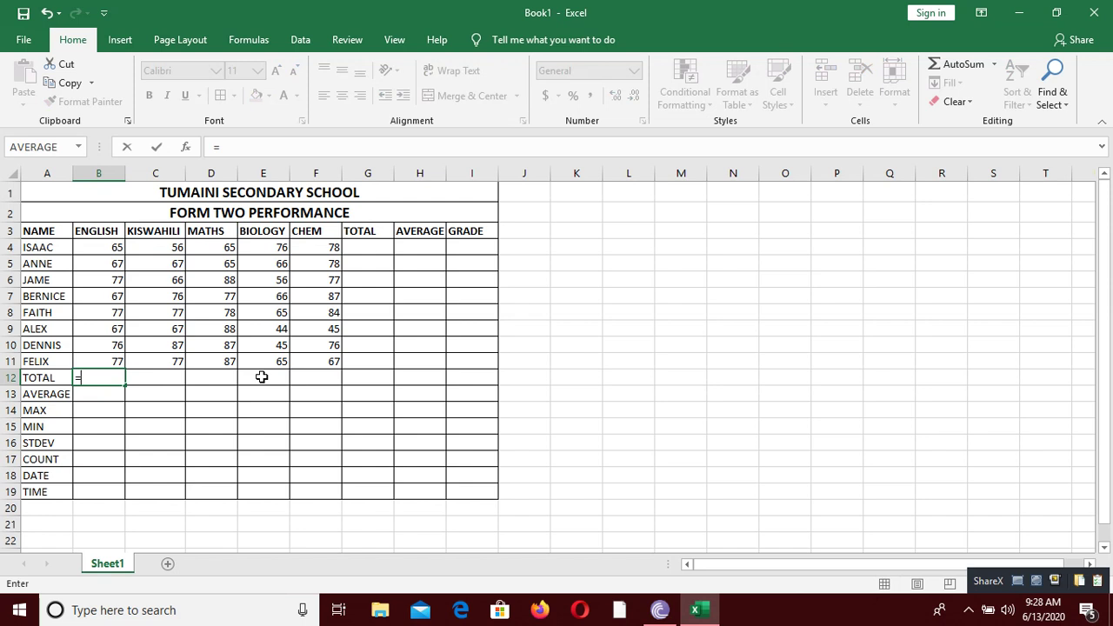
text(SUM)
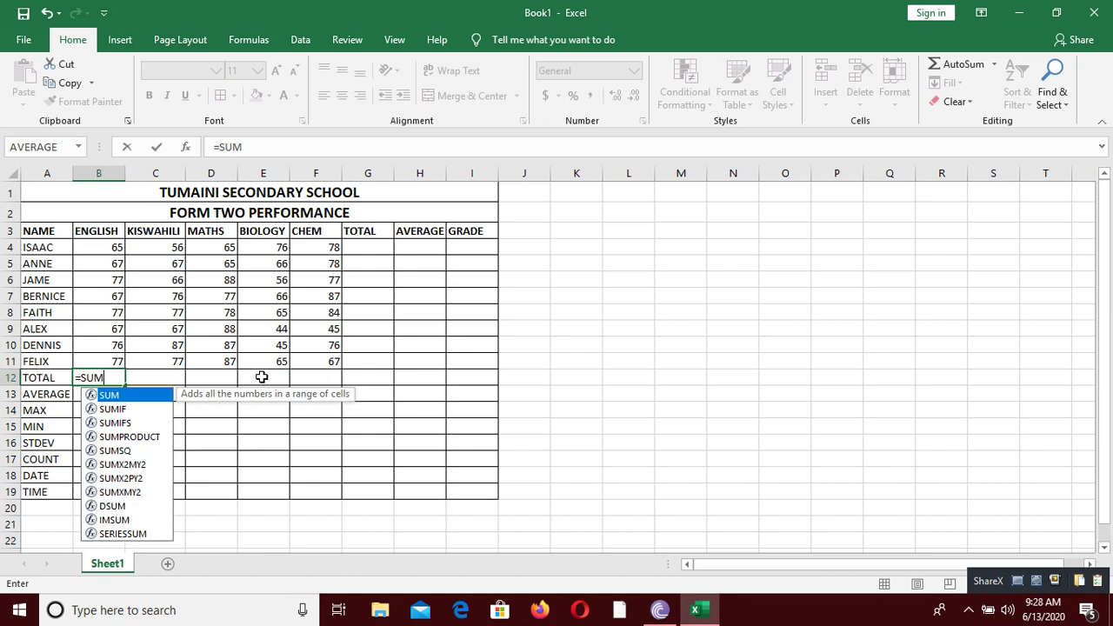
text(()
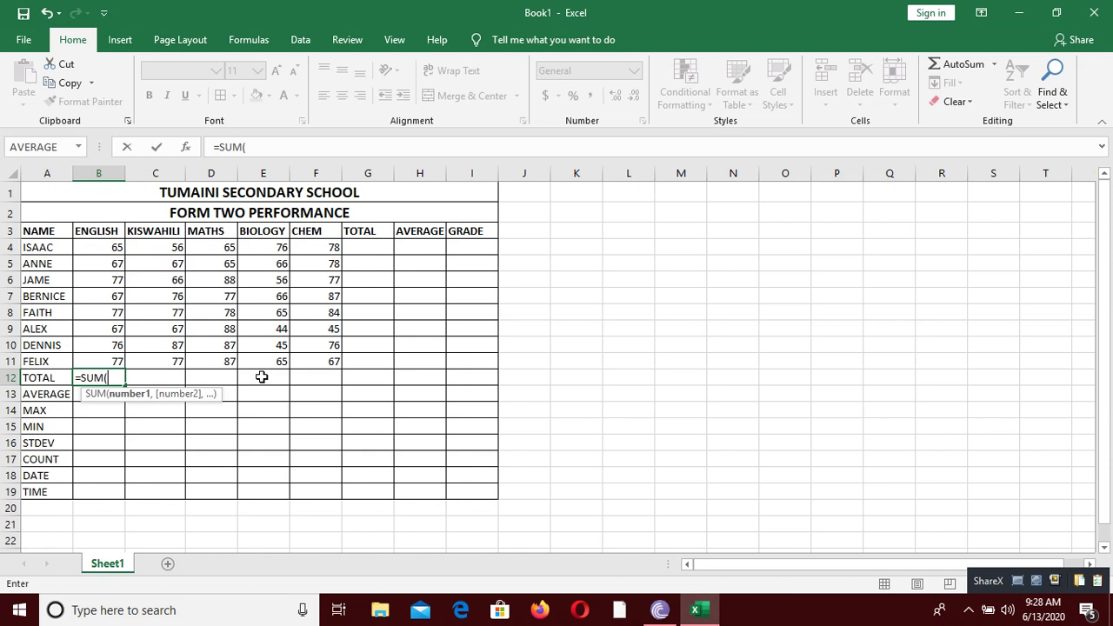
text(B4)
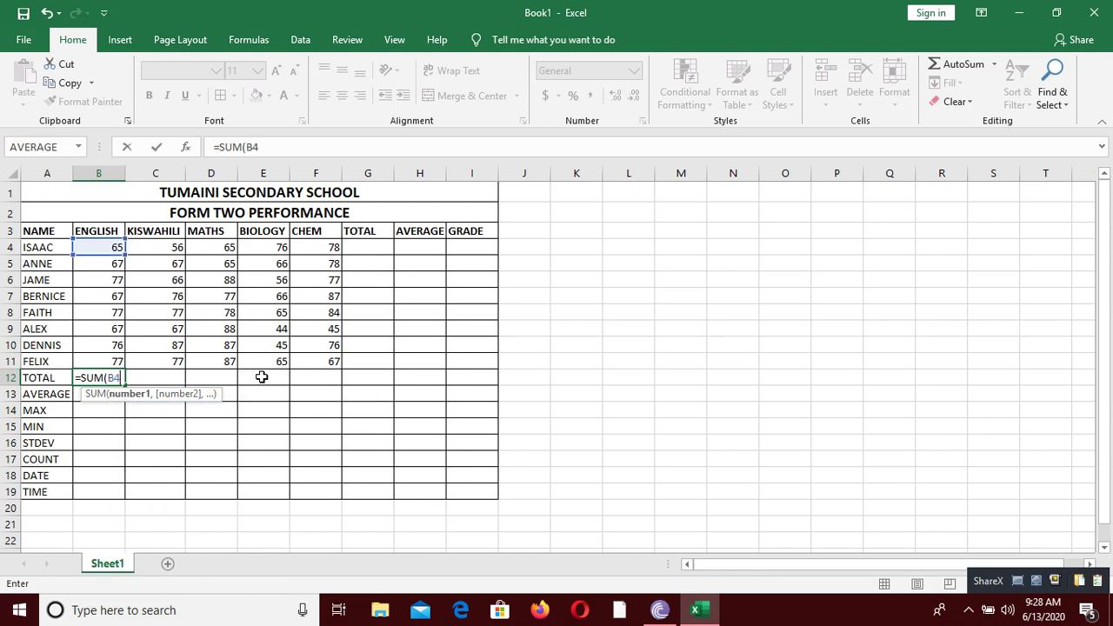
text(:)
text(B11)
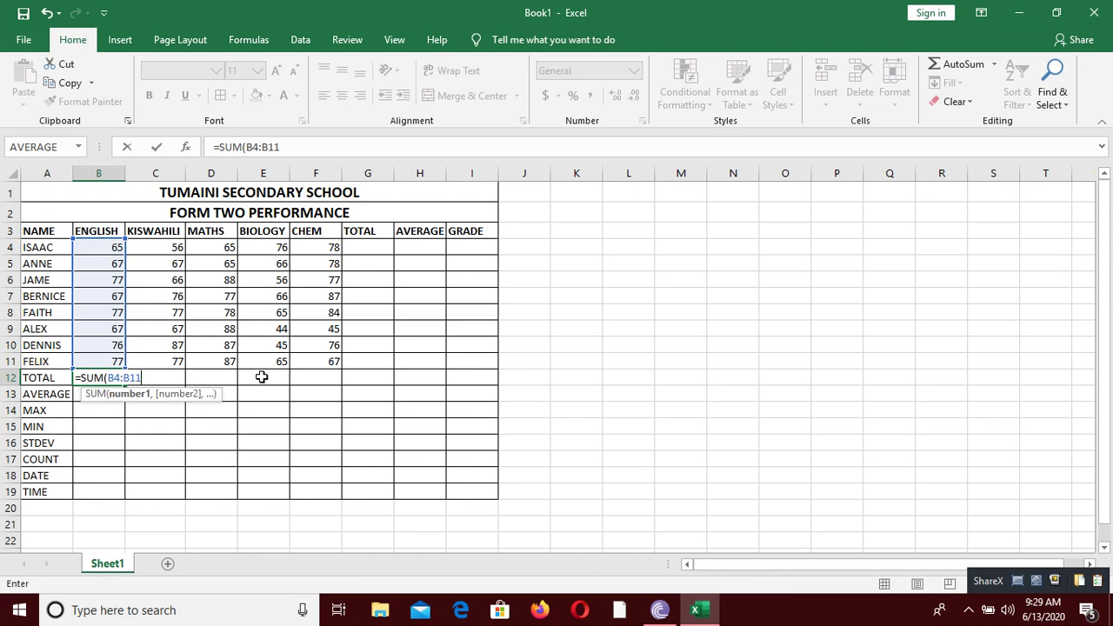
text())
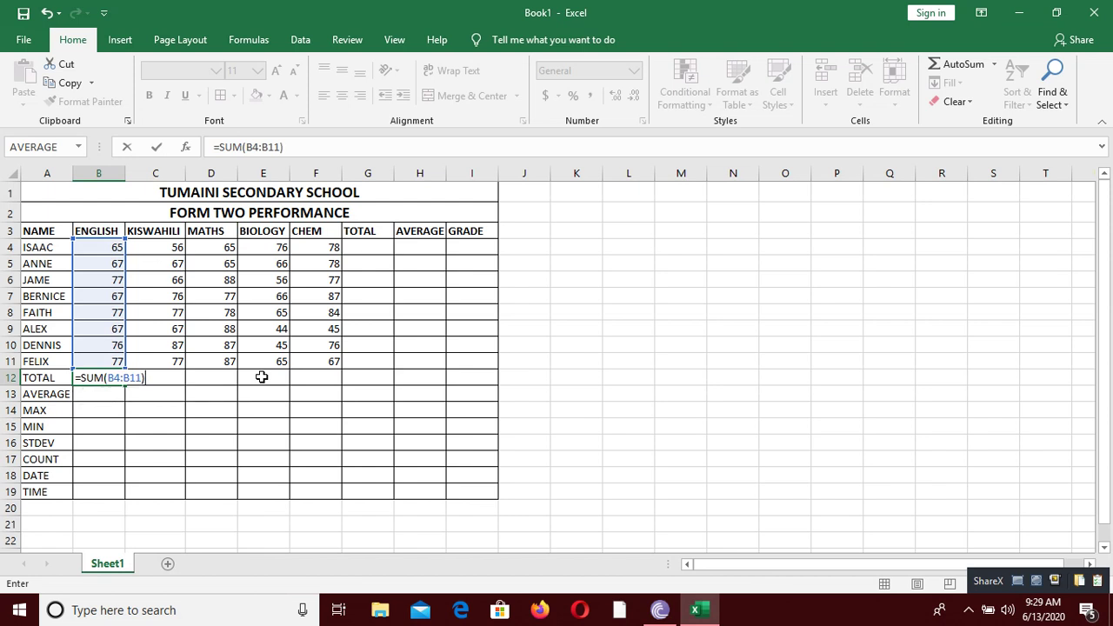
key(Return)
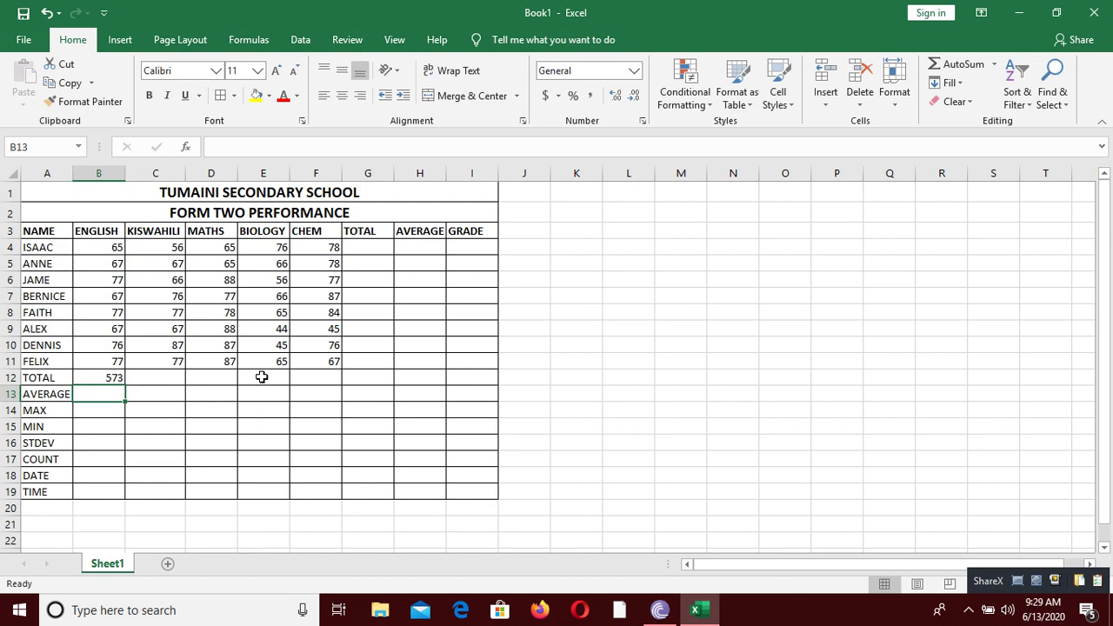
Enter the formula =SUM(C4:C11) in cell C12 to total the KISWAHILI marks
key(Right)
key(Up)
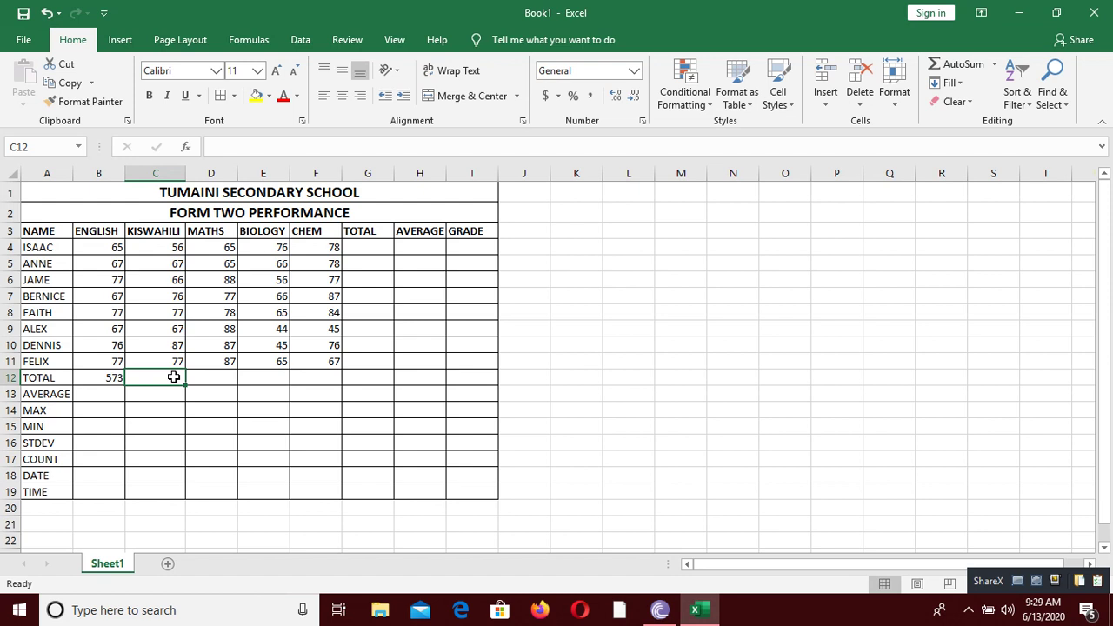
text(=)
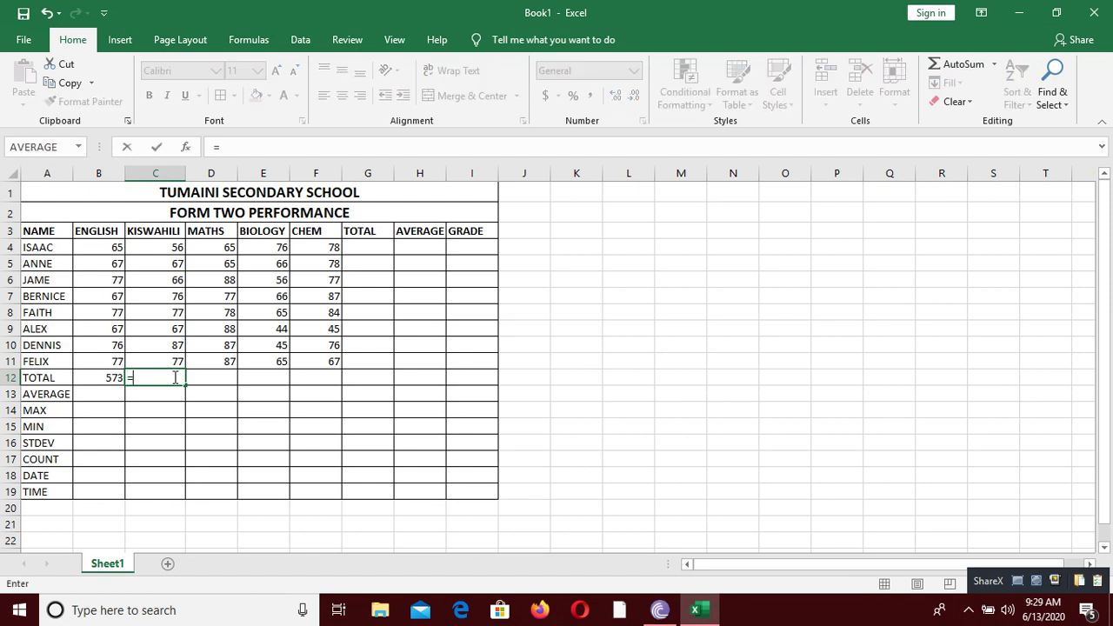
text(SUM)
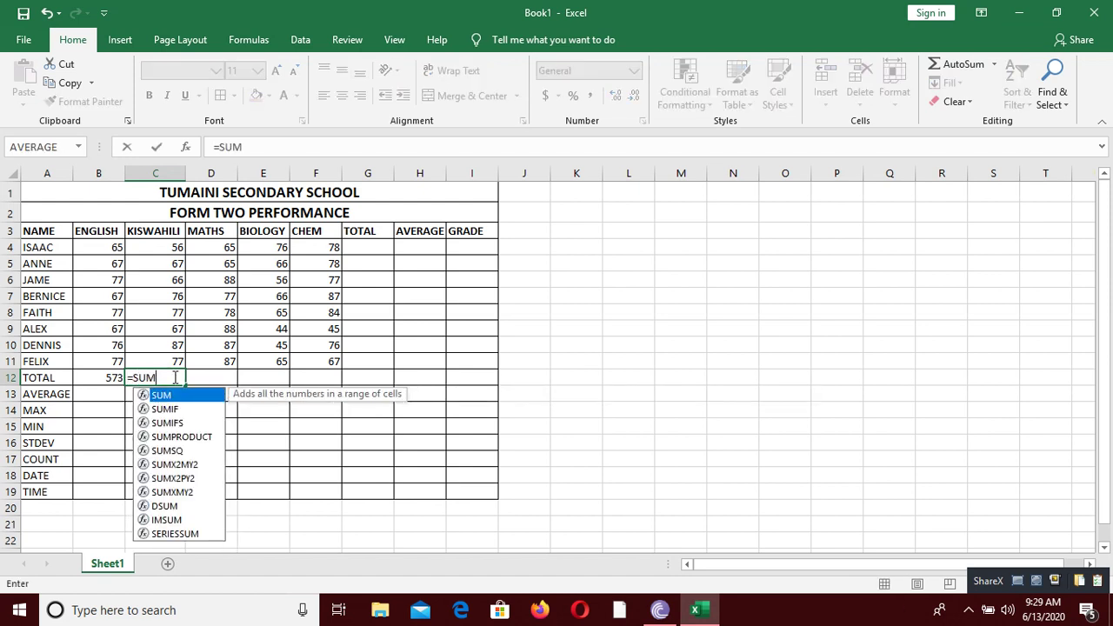
text(()
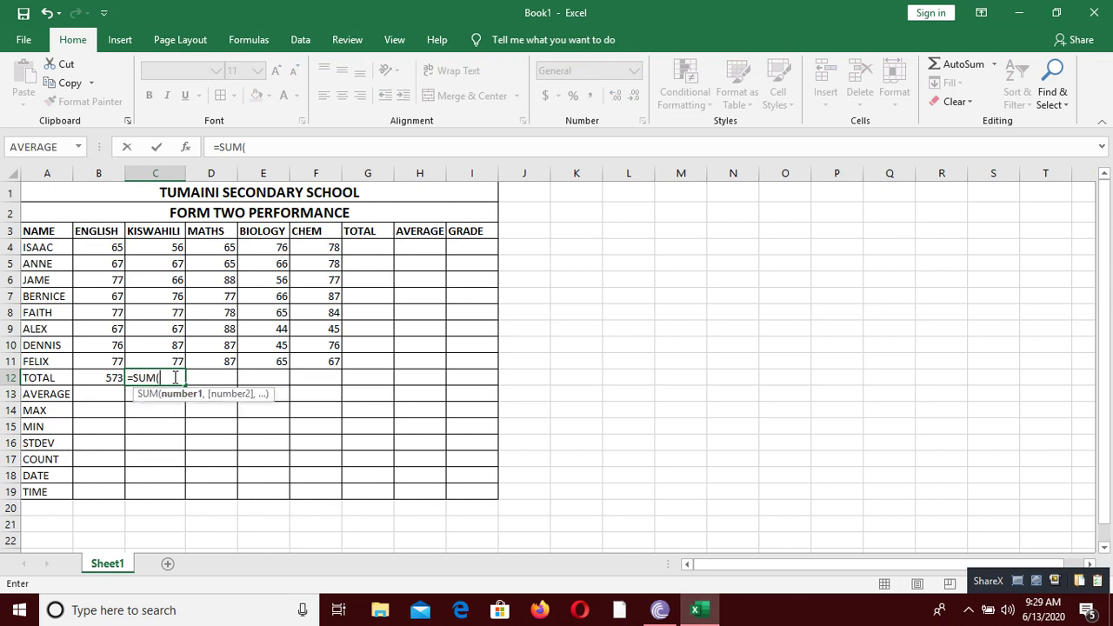
text(C4)
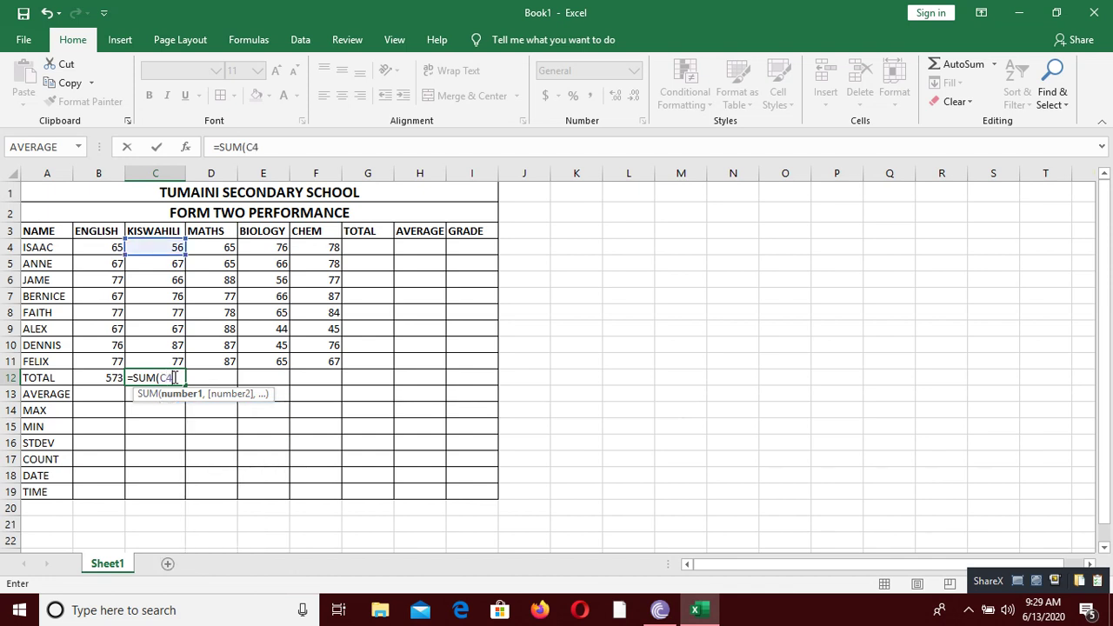
text(:C11)
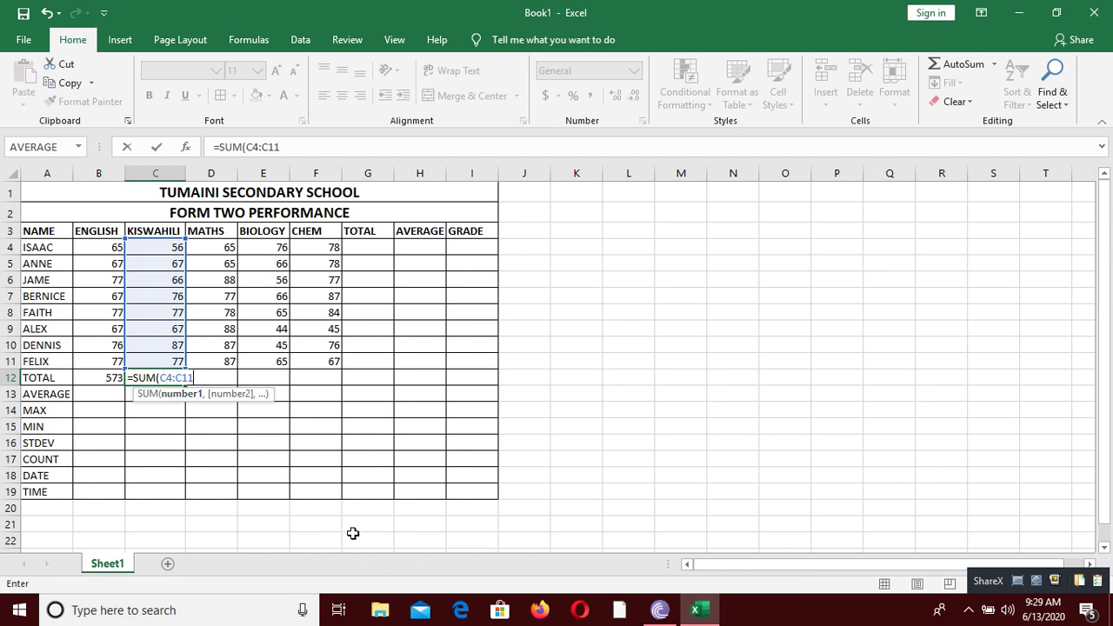
text())
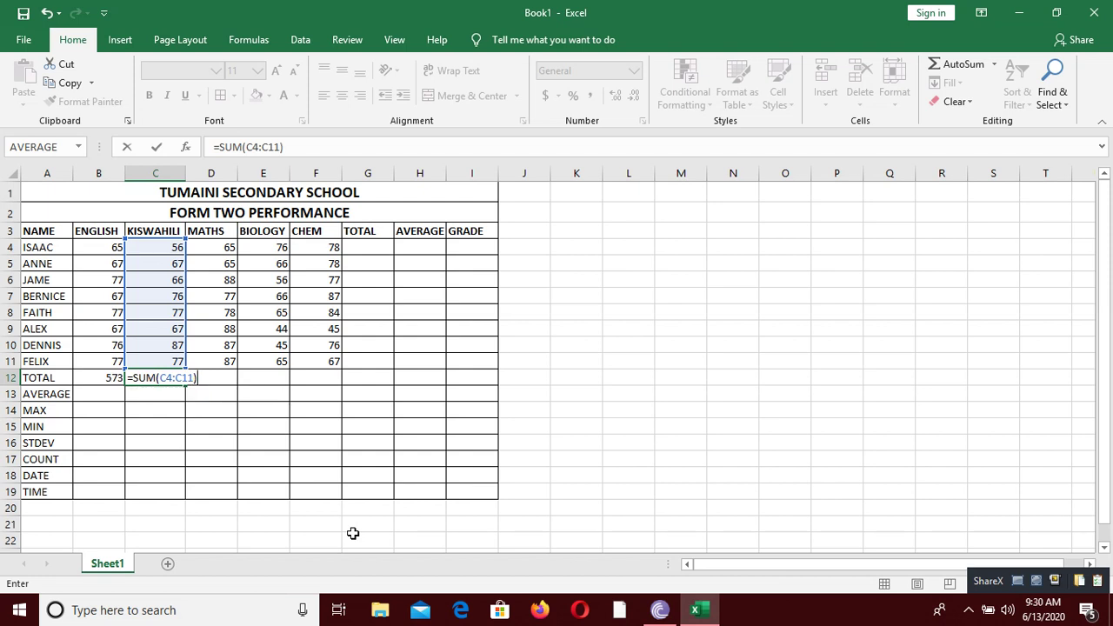
key(Return)
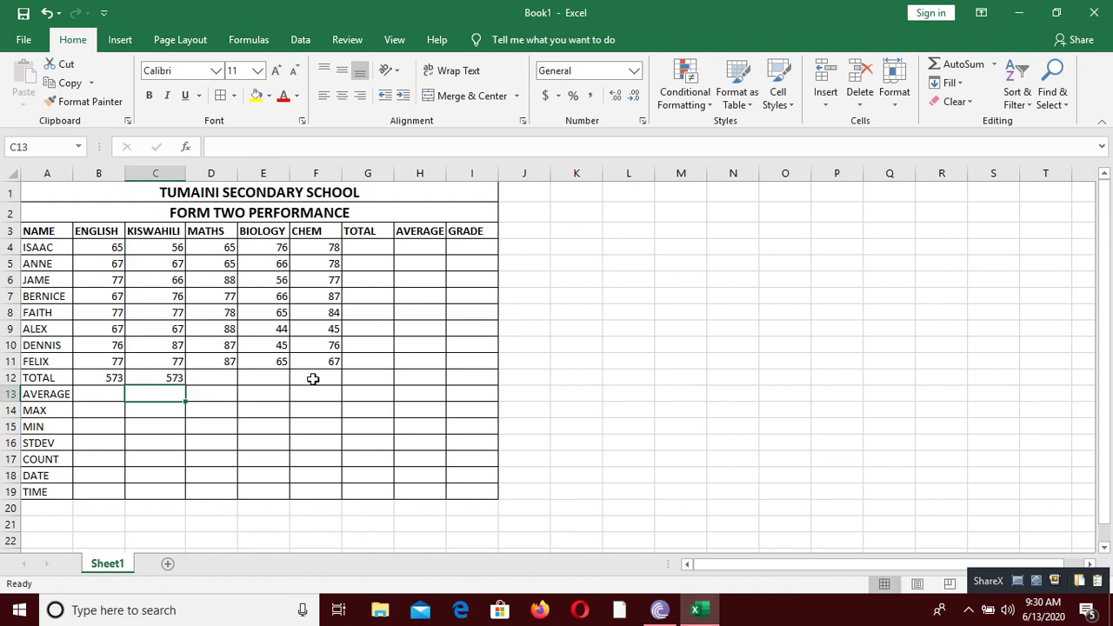
Fill the ENGLISH total formula from B12 across the TOTAL row to F12
click(97, 379)
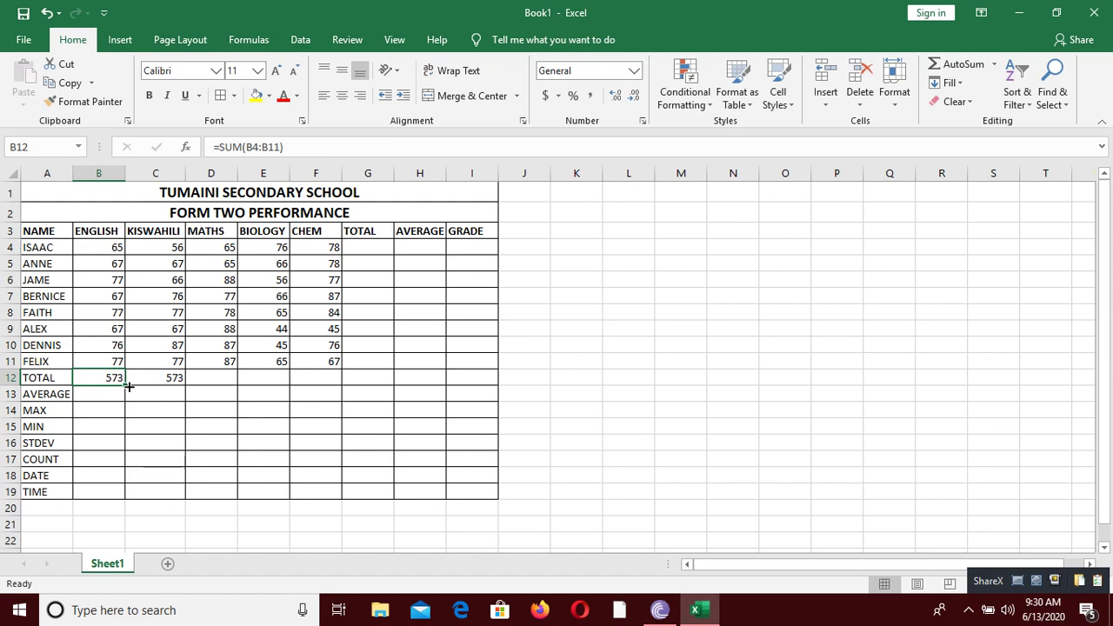
drag(128, 387, 343, 383)
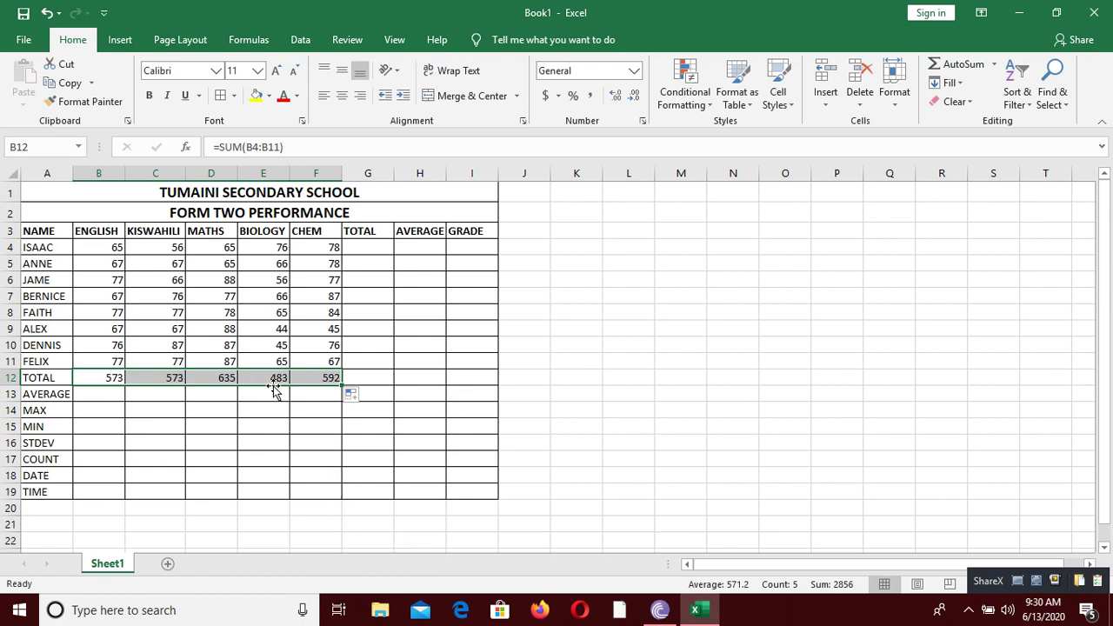
Enter the formula =AVERAGE(B4:B11) in cell B13 to average the ENGLISH marks
click(113, 393)
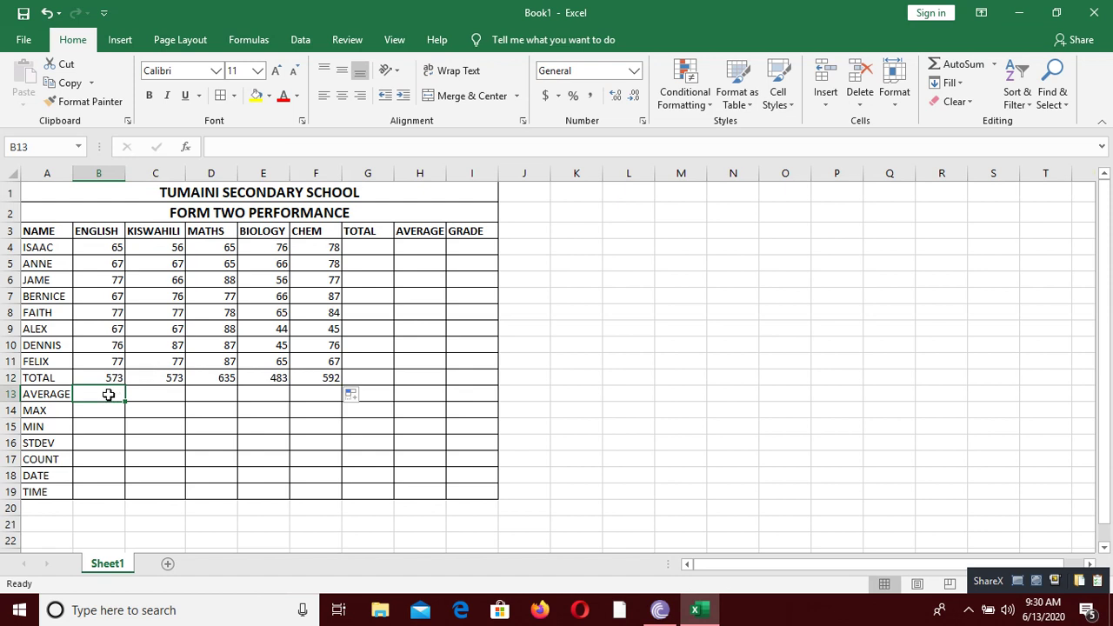
text(=)
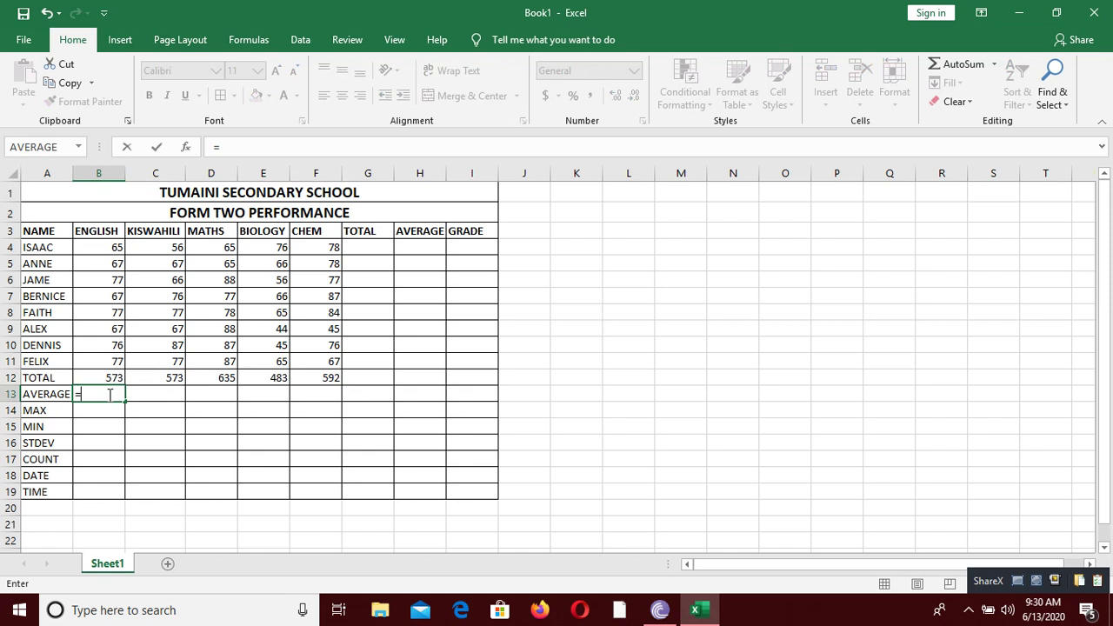
text(AVERAGE)
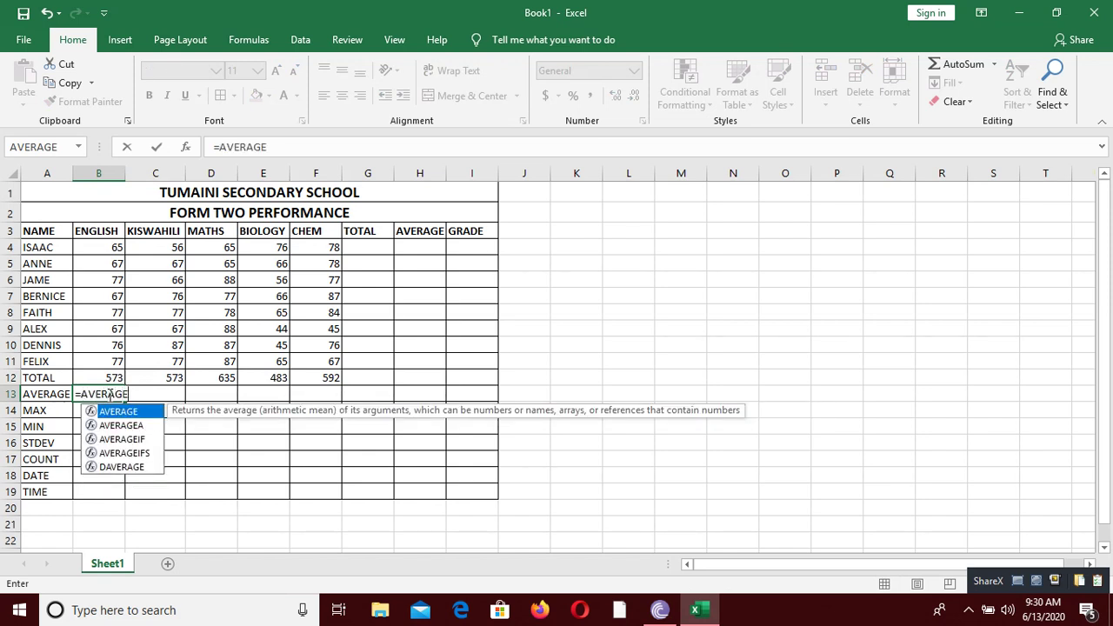
text(()
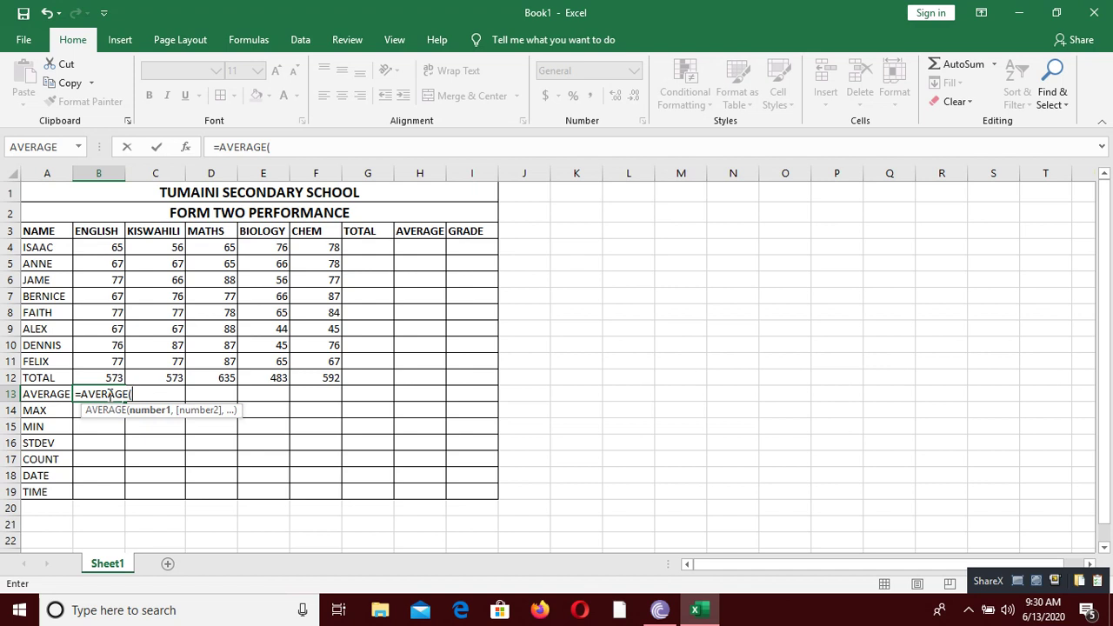
text(B)
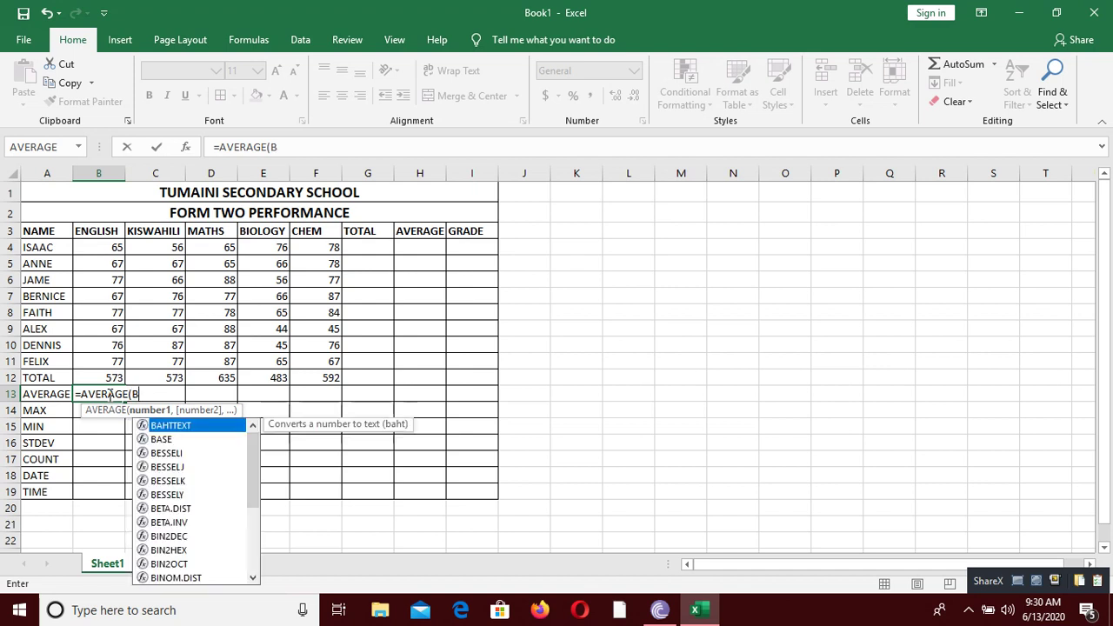
text(4:)
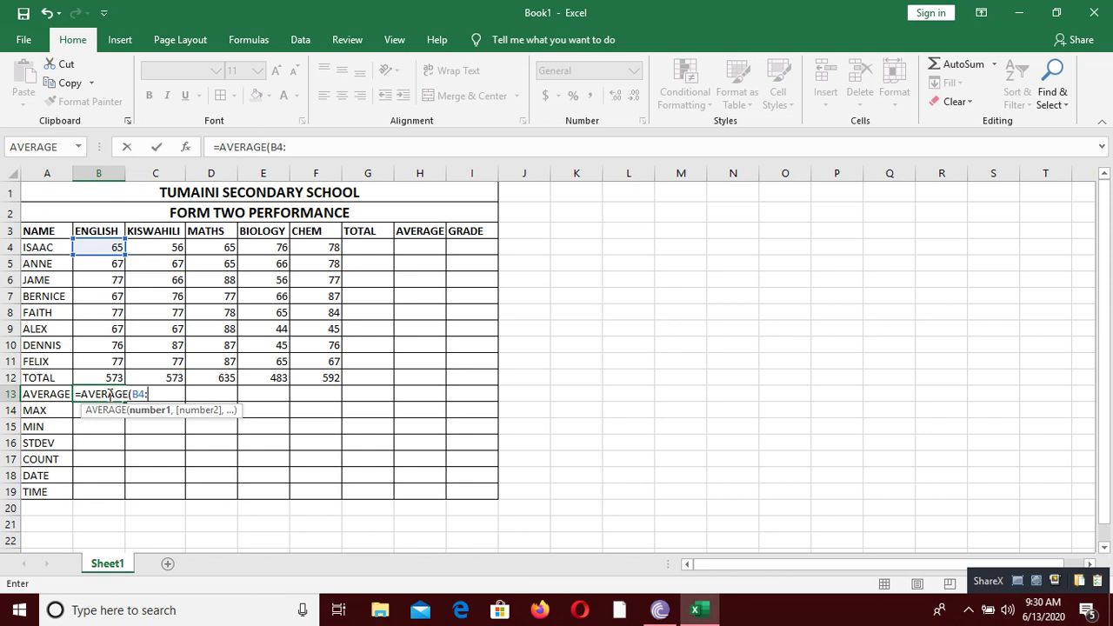
text(B11)
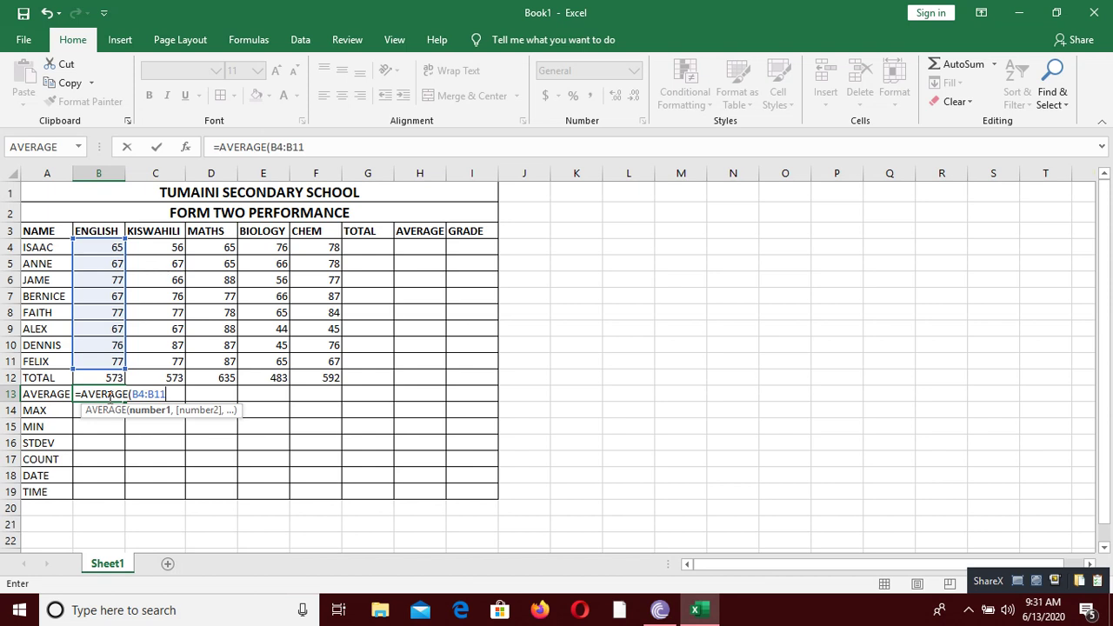
text())
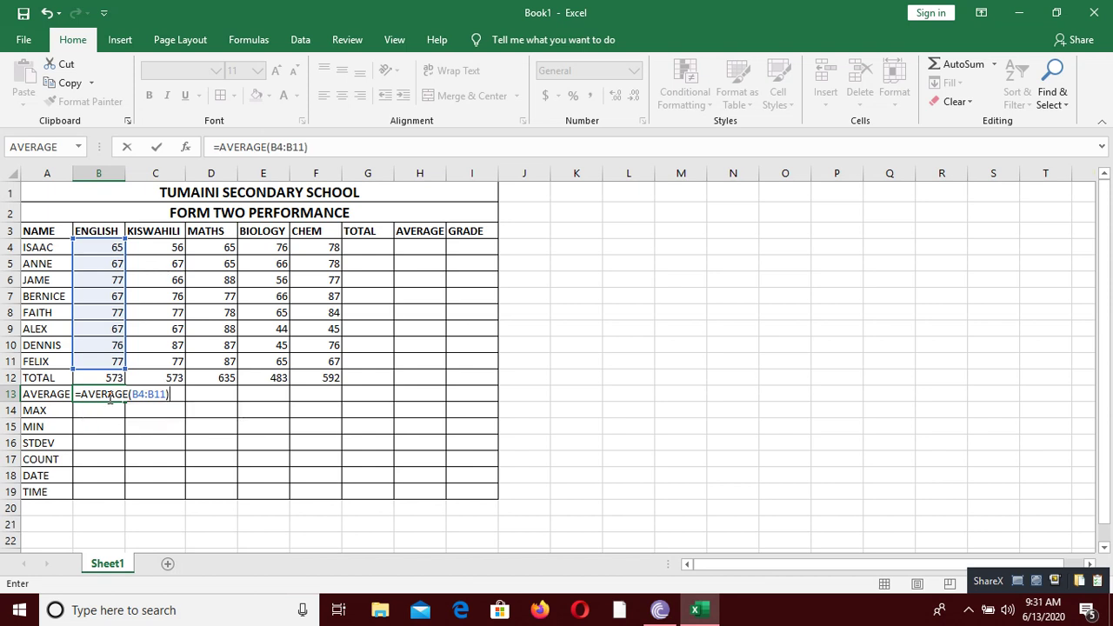
key(Return)
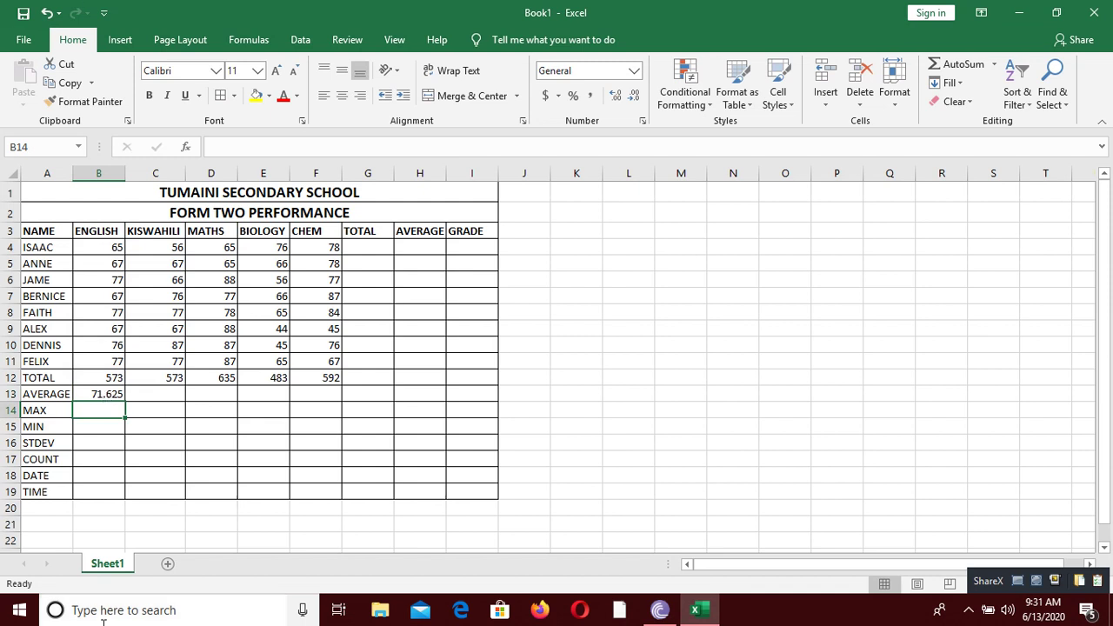
Fill the average formula from B13 across the AVERAGE row to F13
click(174, 393)
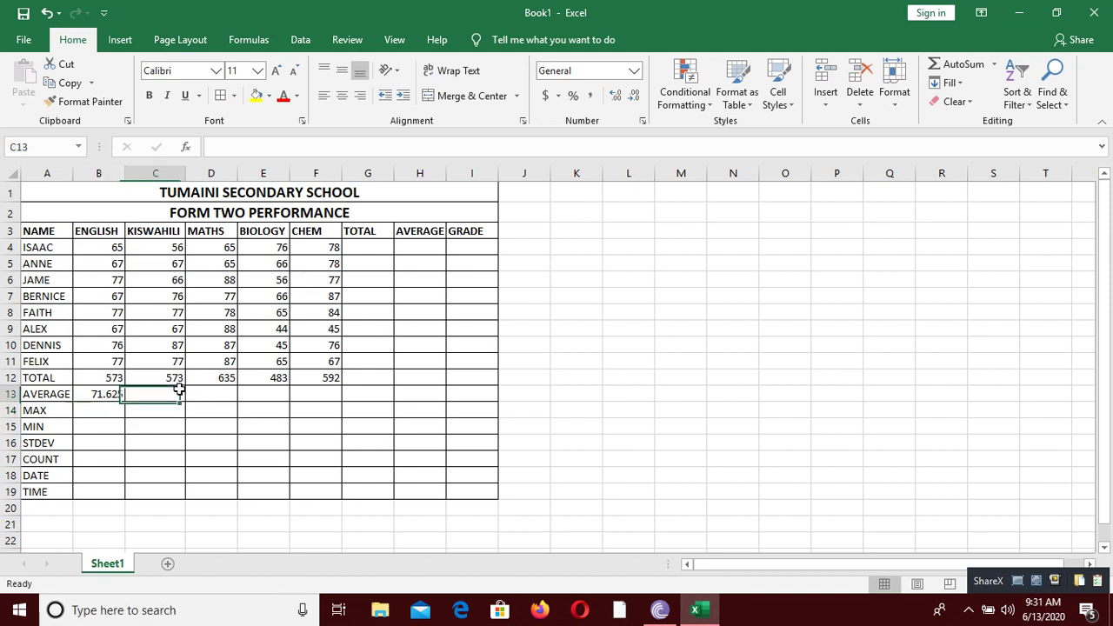
click(113, 394)
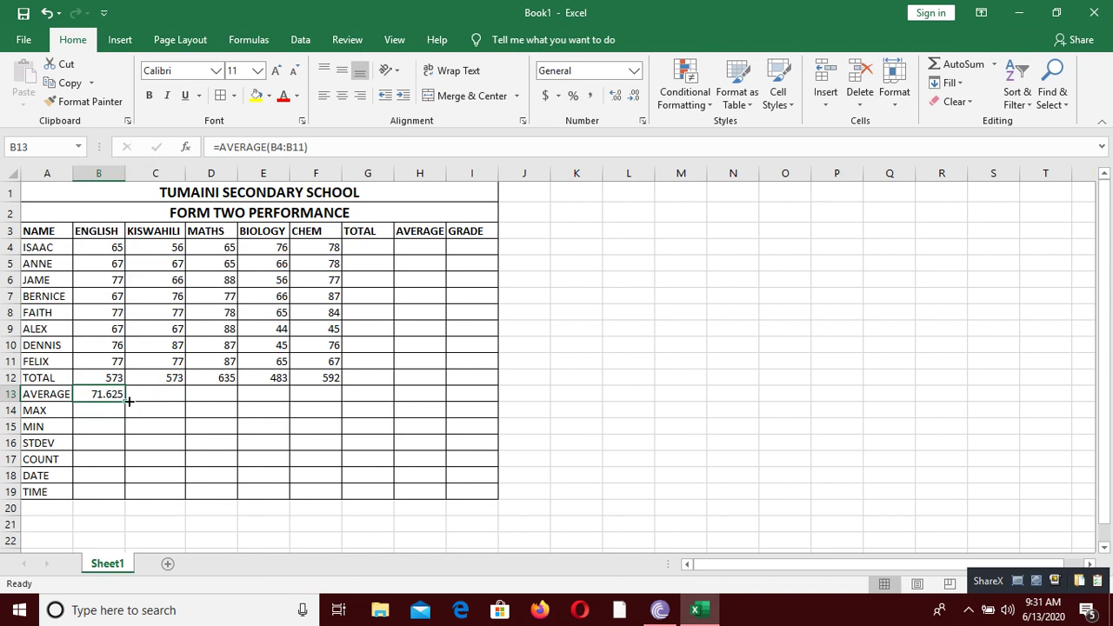
drag(129, 401, 321, 420)
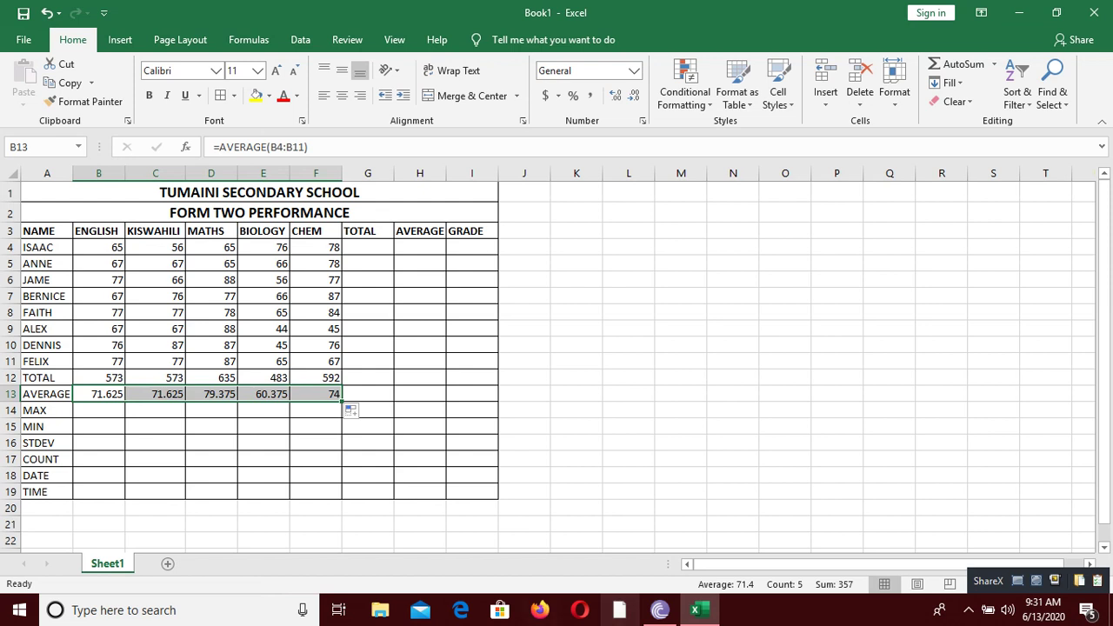
Enter the formula =MAX(B4:B11) in cell B14 to get the highest ENGLISH mark
click(117, 412)
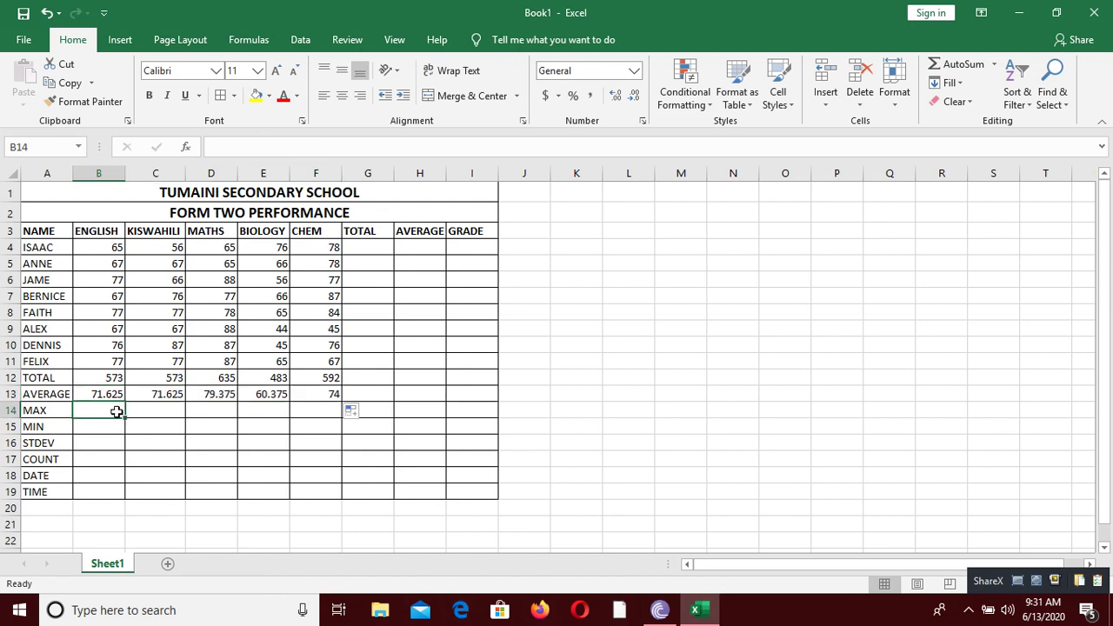
text(=MAX)
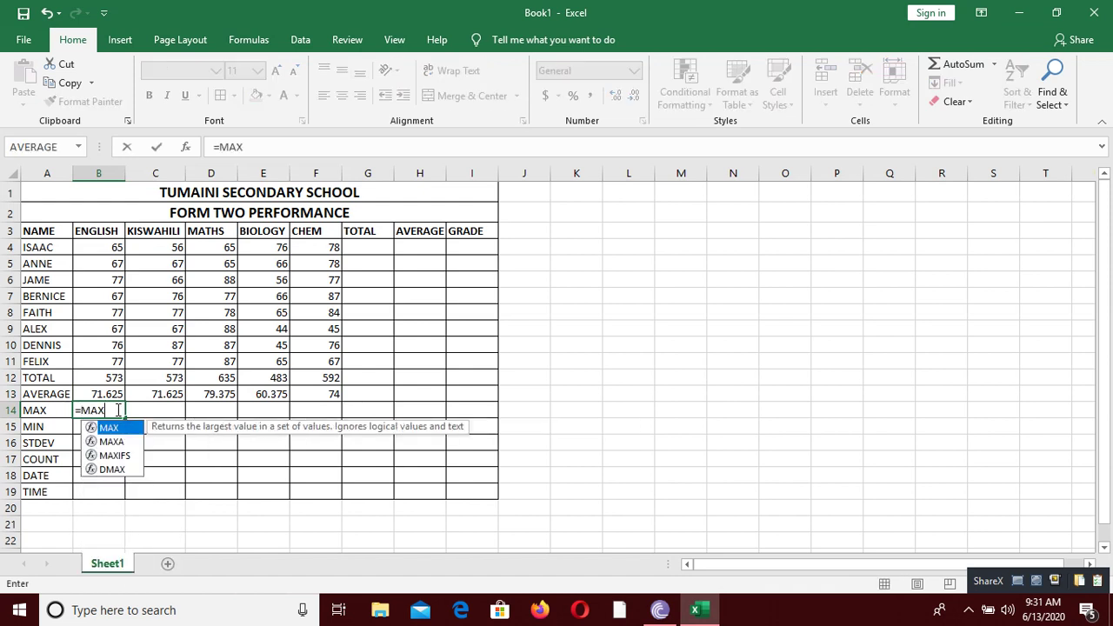
text(()
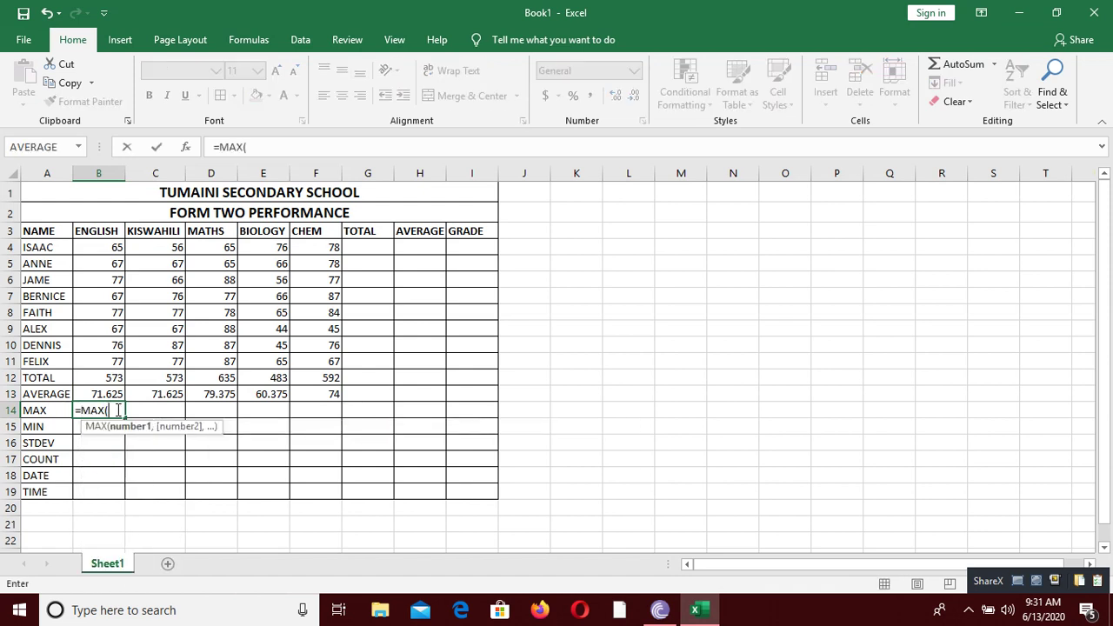
text(B4)
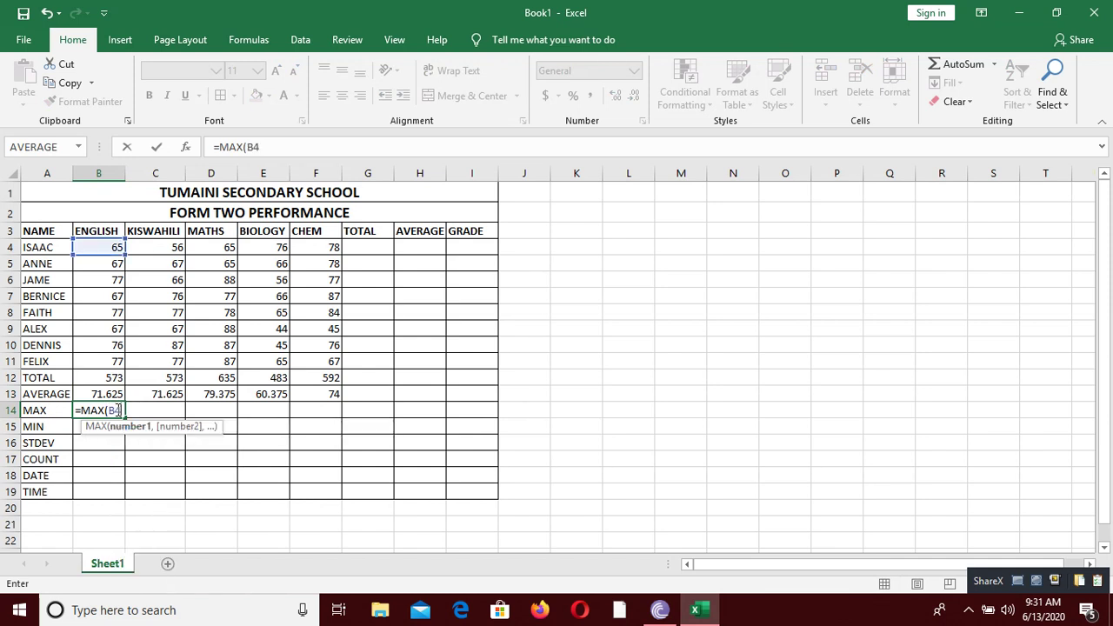
text(:B11)
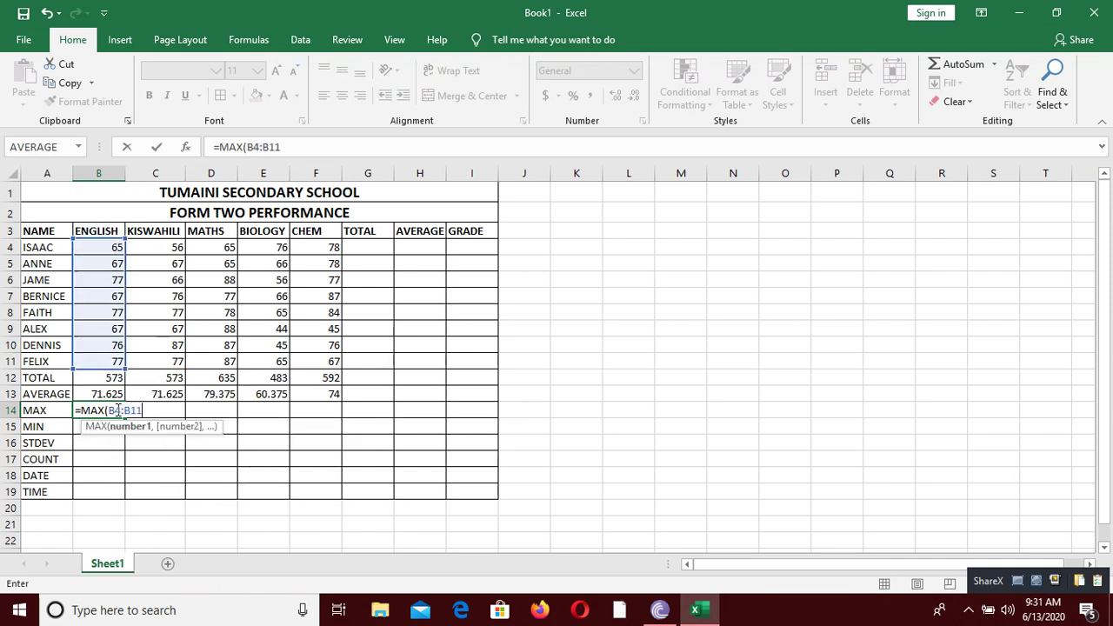
text())
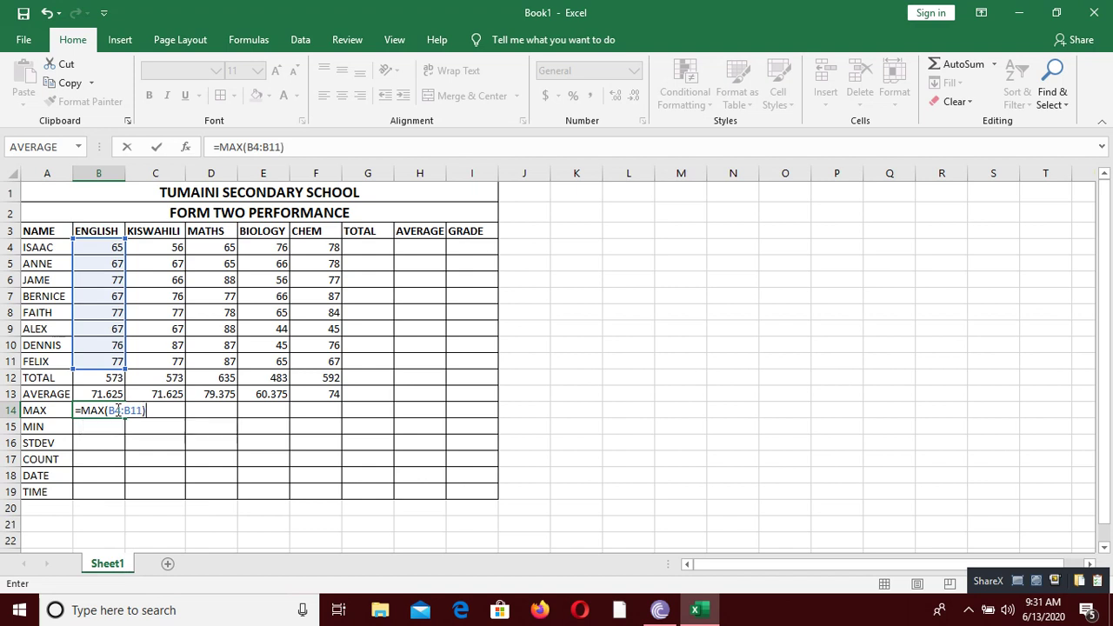
key(Return)
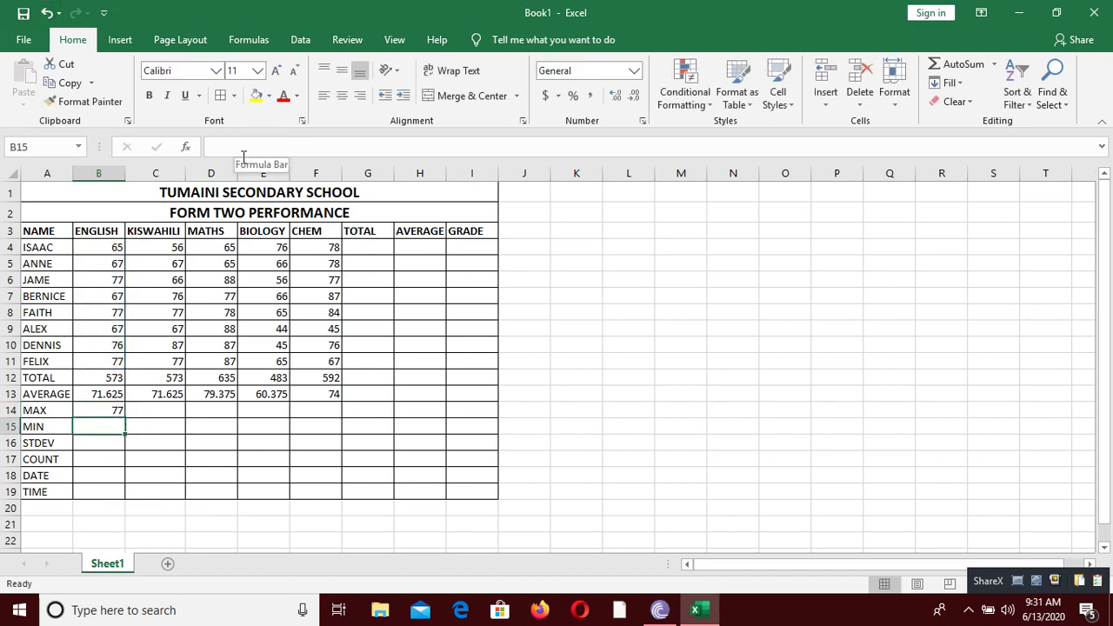
Enter the formula =MIN(B4:B11) in cell B15 to get the lowest ENGLISH mark
text(=MIN)
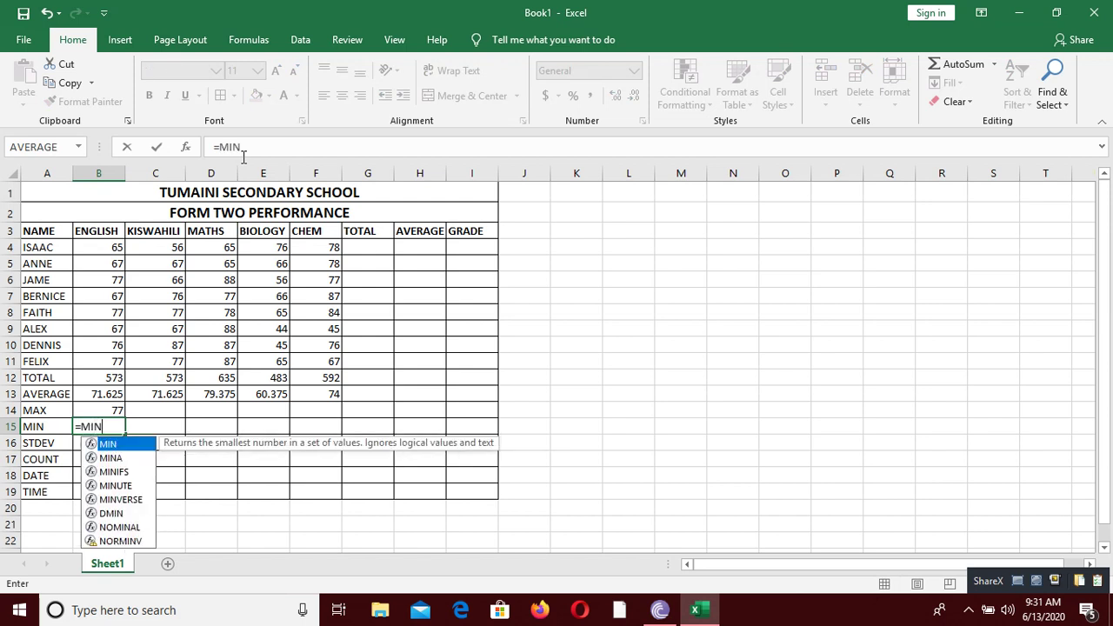
text((B)
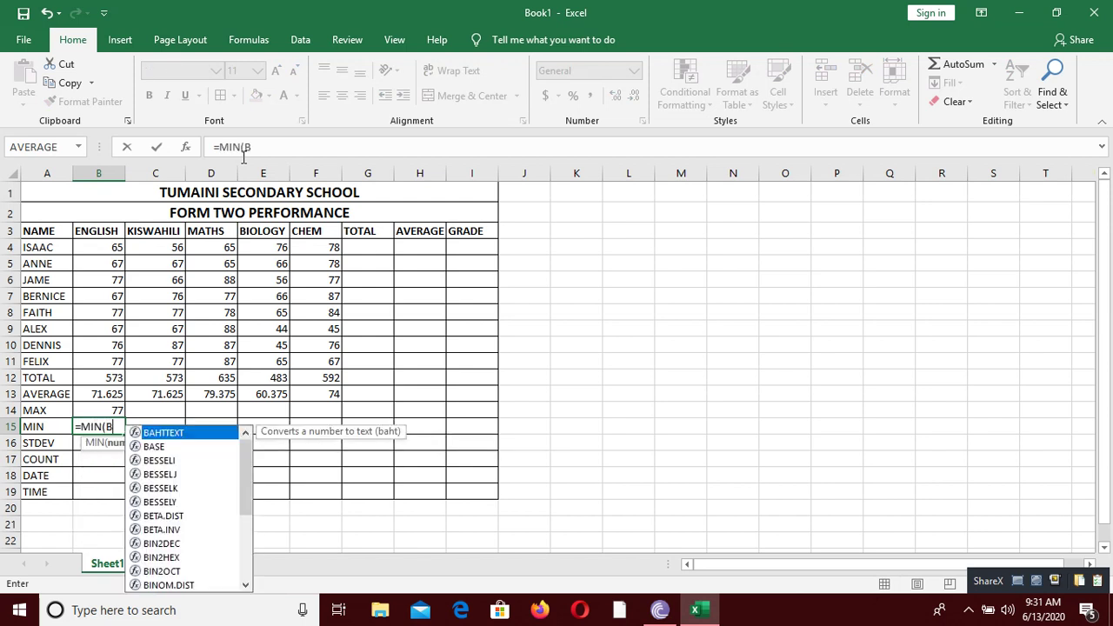
text(4:B144)
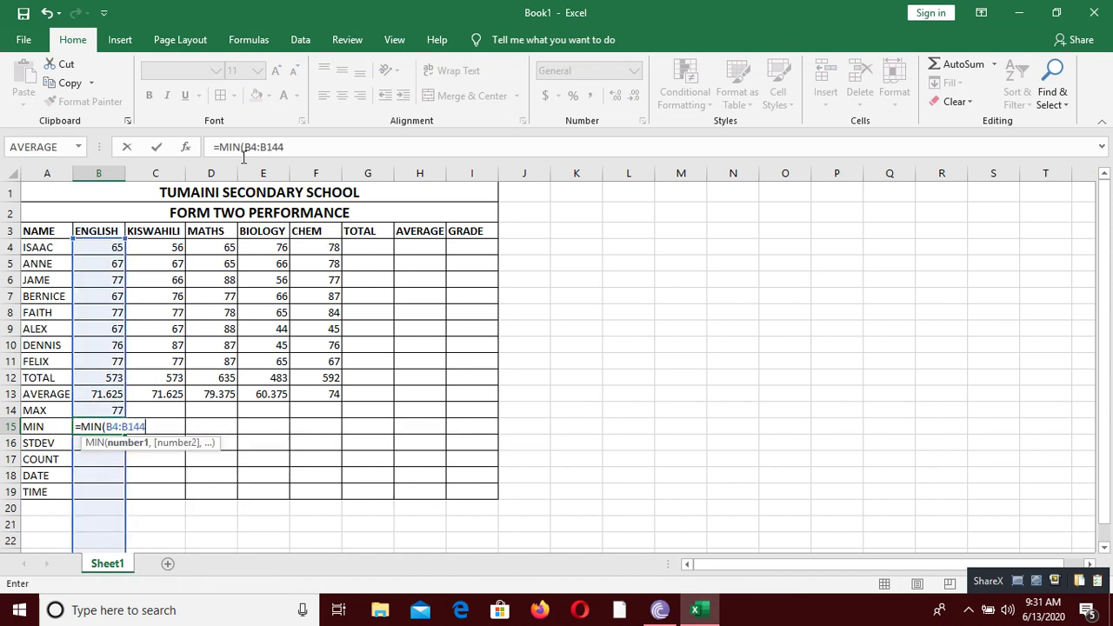
key(BackSpace)
key(BackSpace)
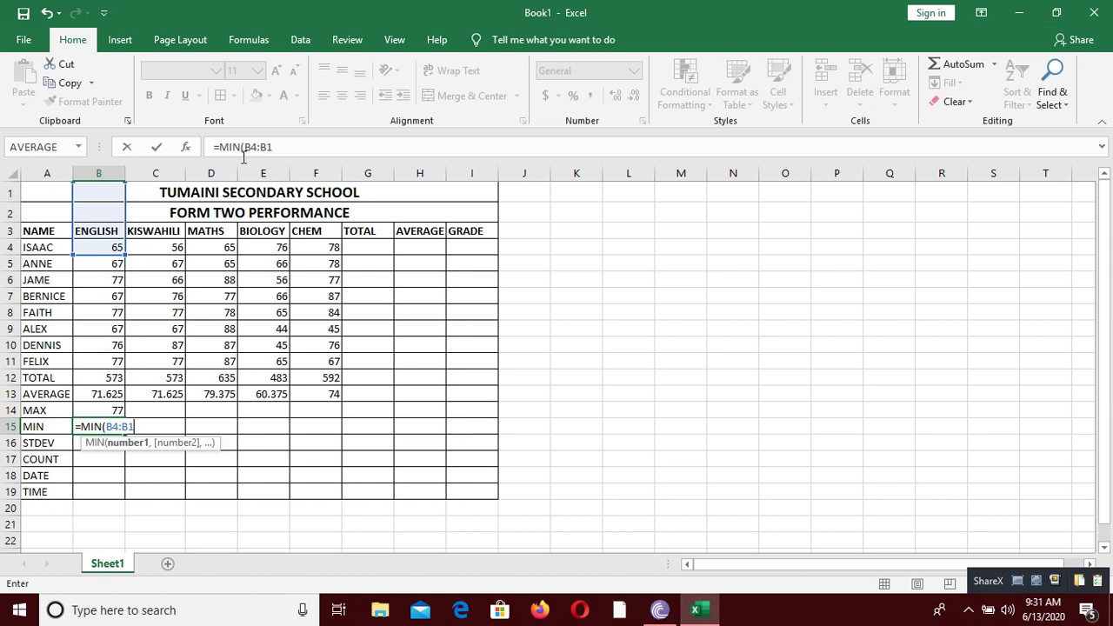
text(1)
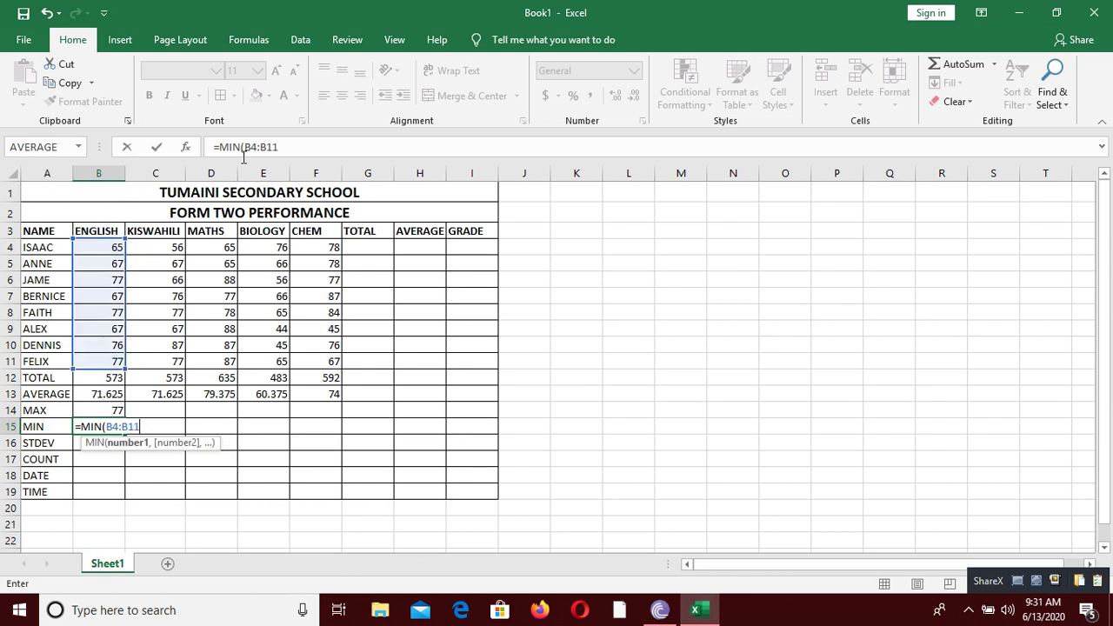
text())
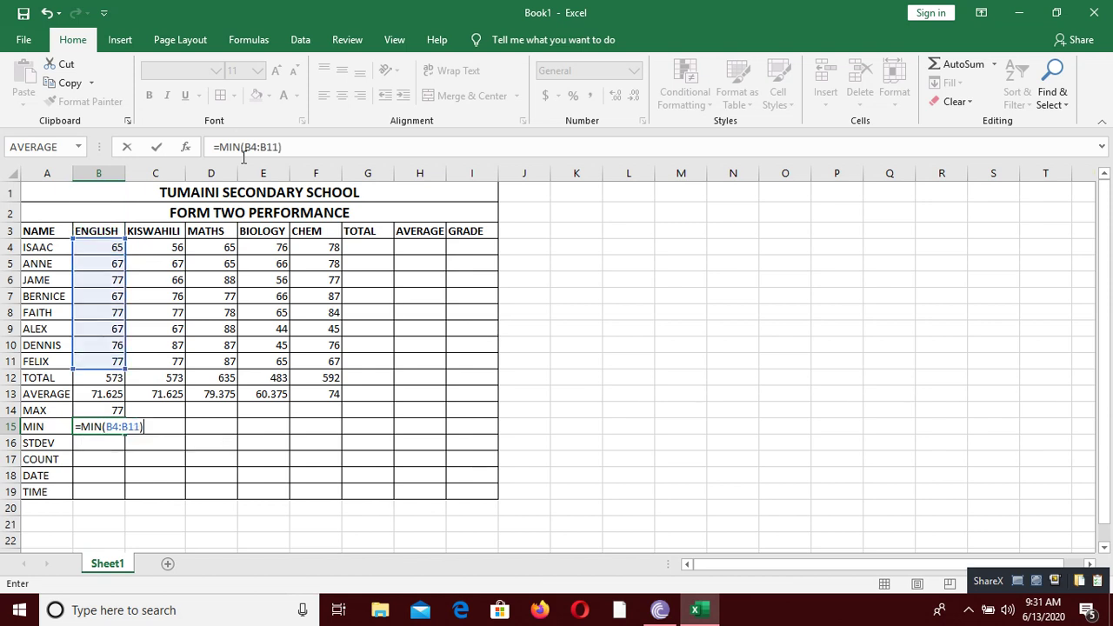
key(Return)
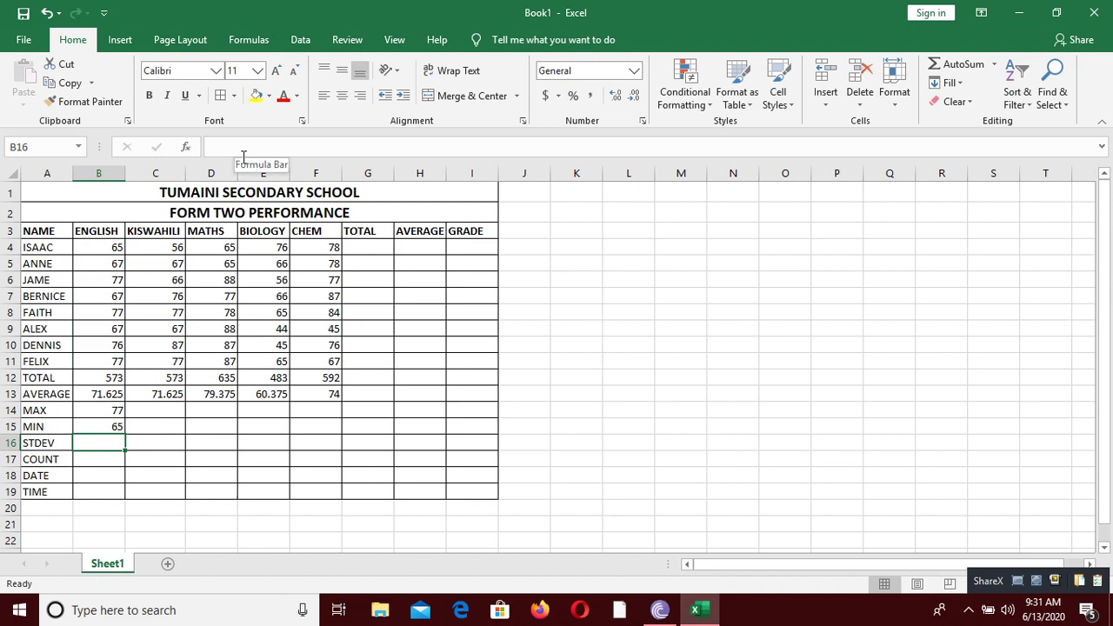
Enter the formula =STDEV(B4:B11) in cell B16 for the standard deviation of the ENGLISH marks
text(=STDEV)
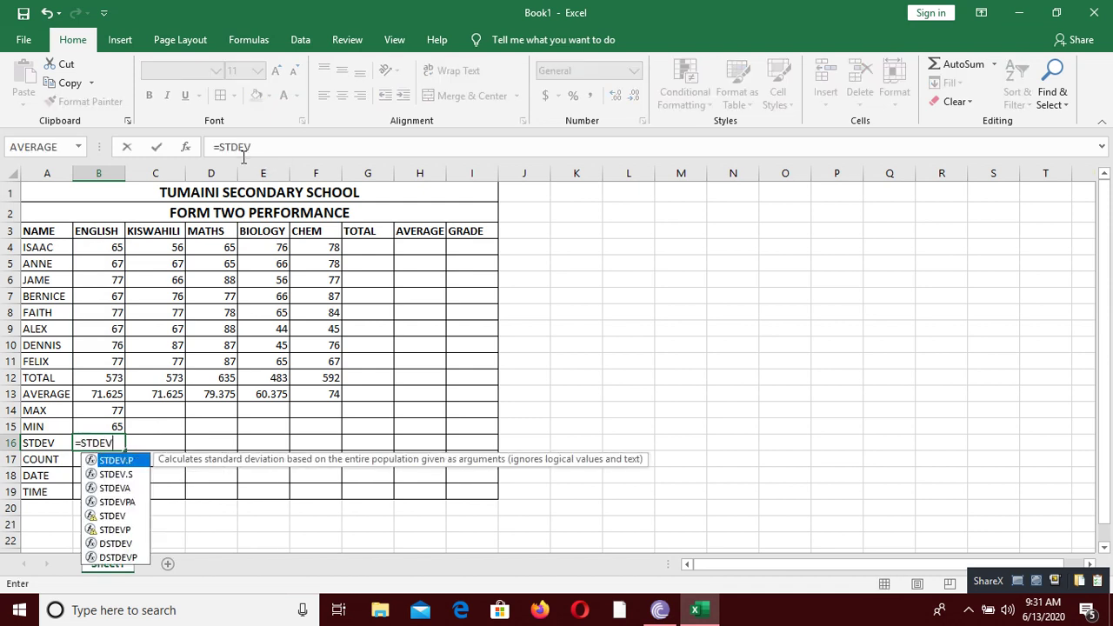
text(()
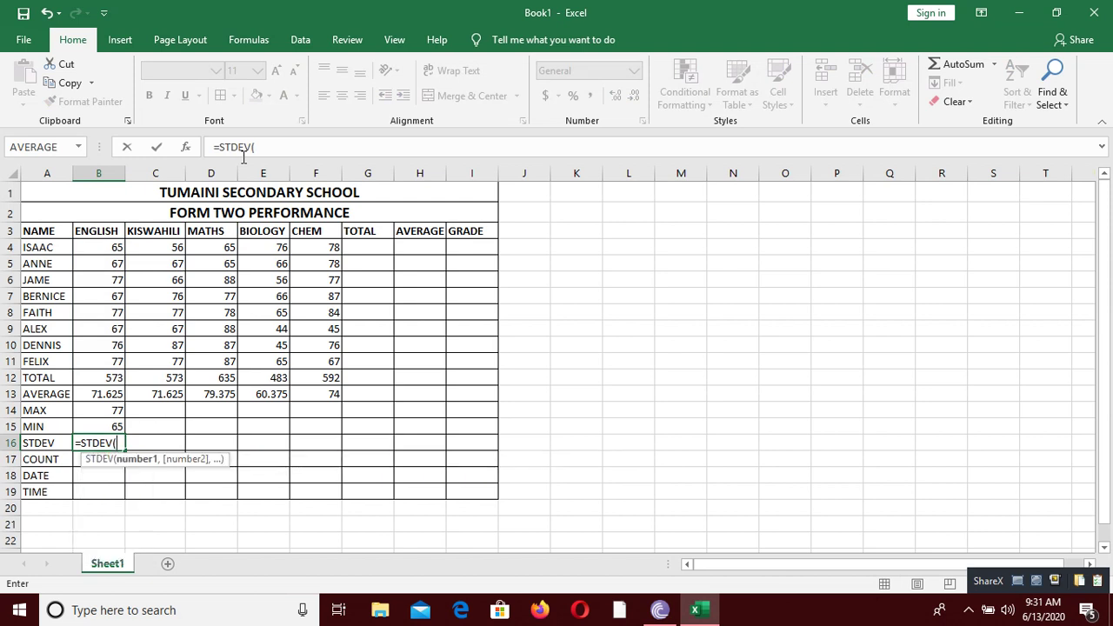
text(B4)
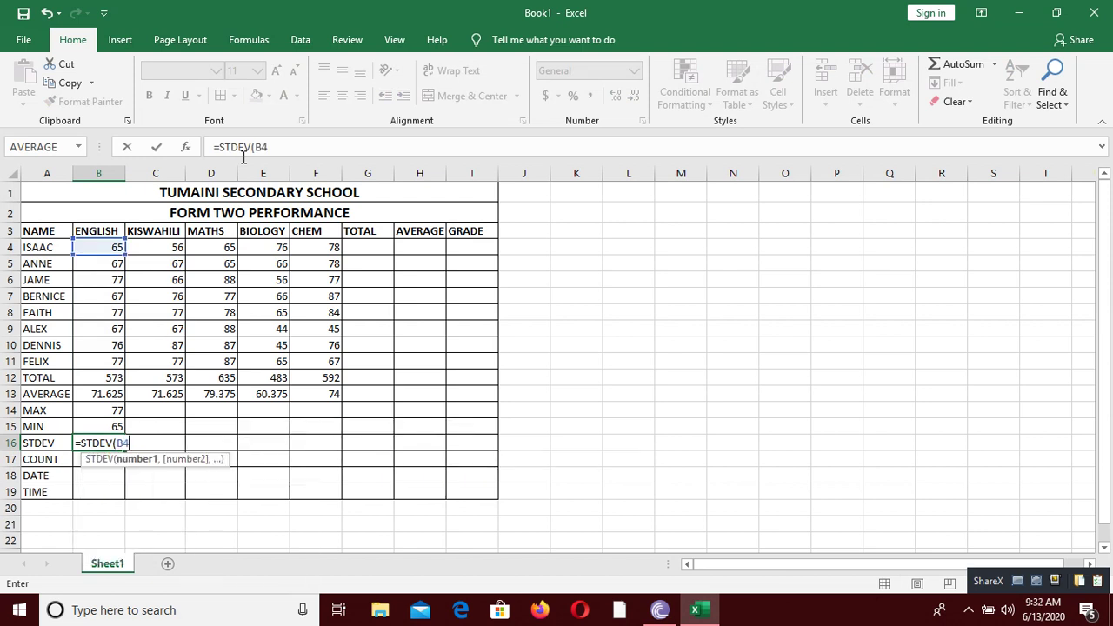
text(:B144)
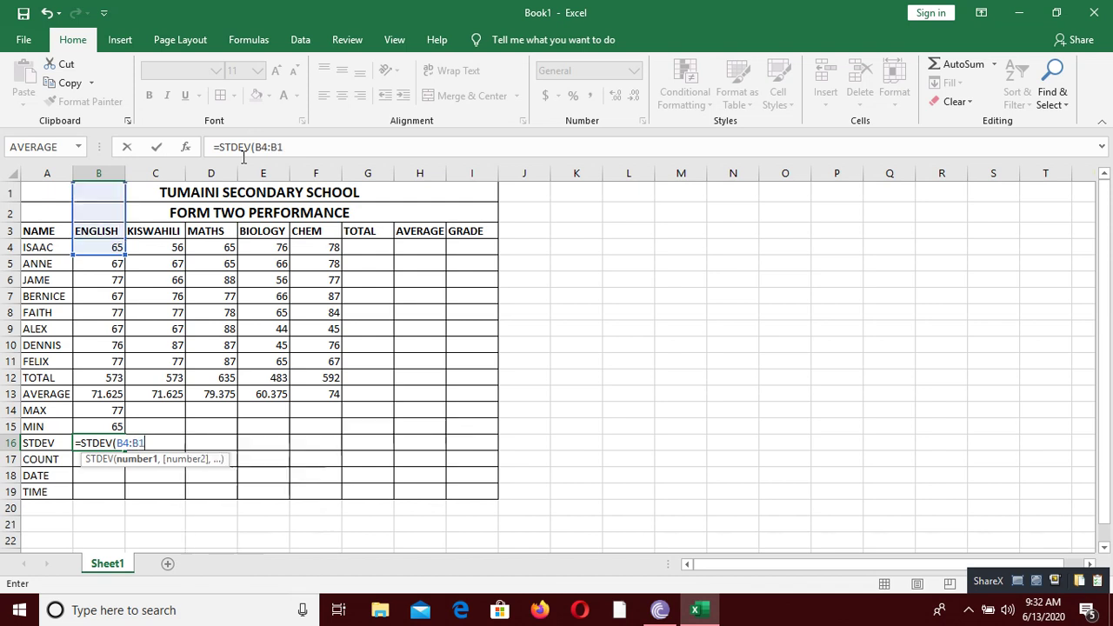
key(BackSpace)
key(BackSpace)
text(1)
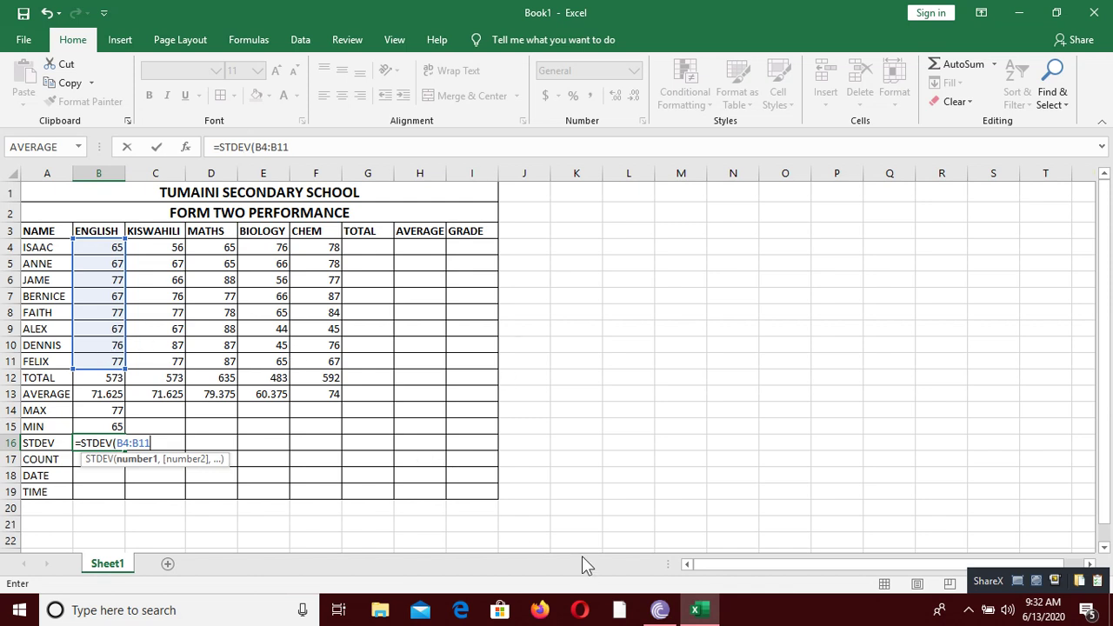
text())
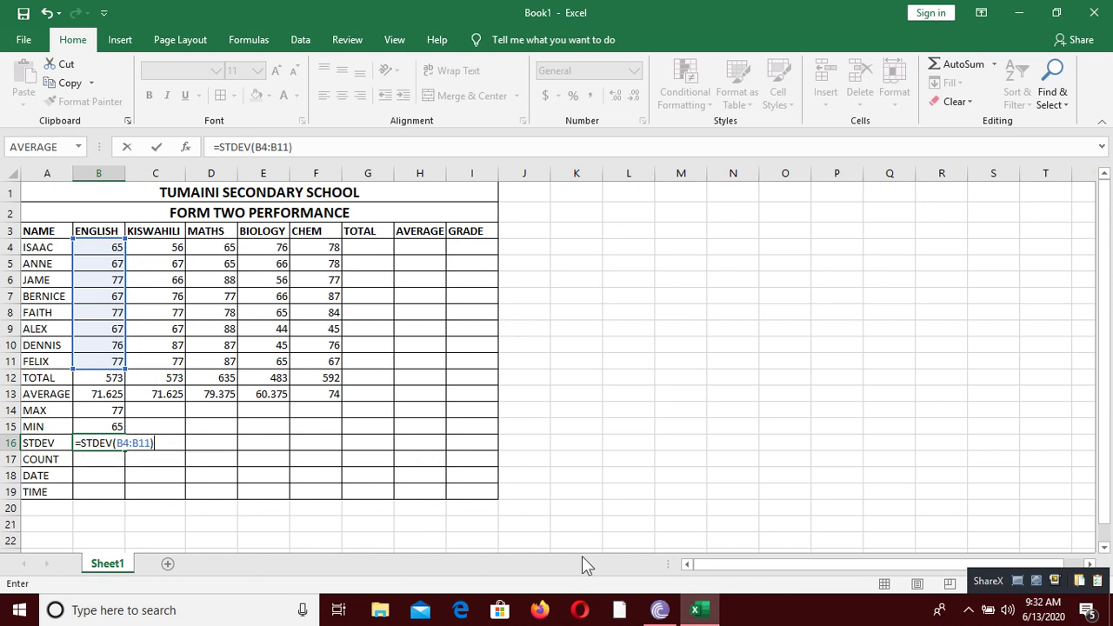
key(Return)
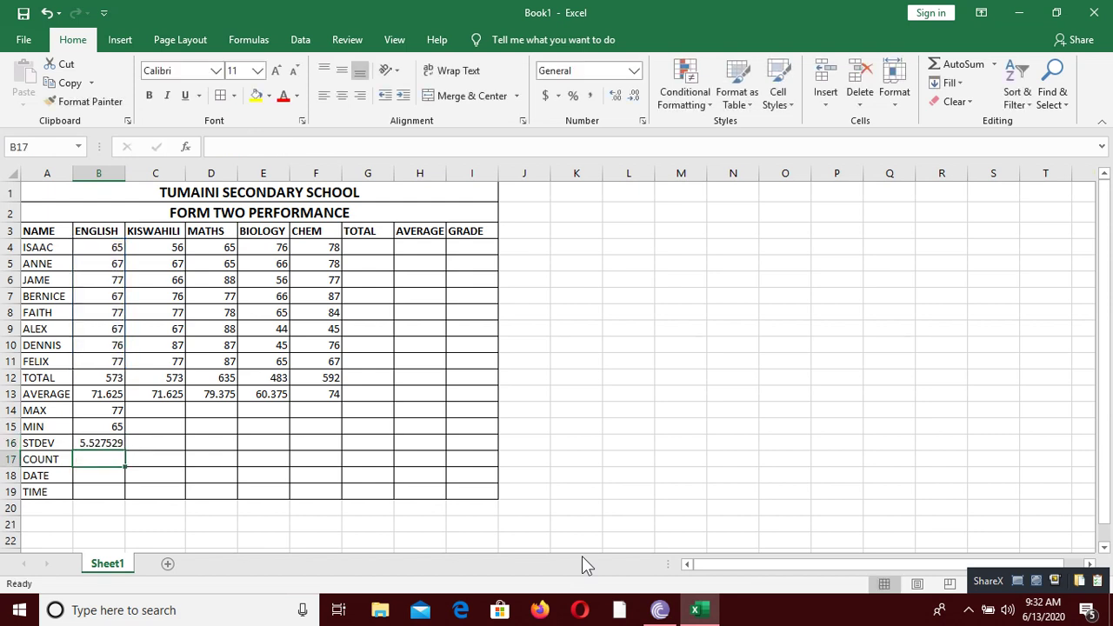
Enter the formula =COUNT(B4:B11) in cell B17 to count the ENGLISH marks
text(=COU)
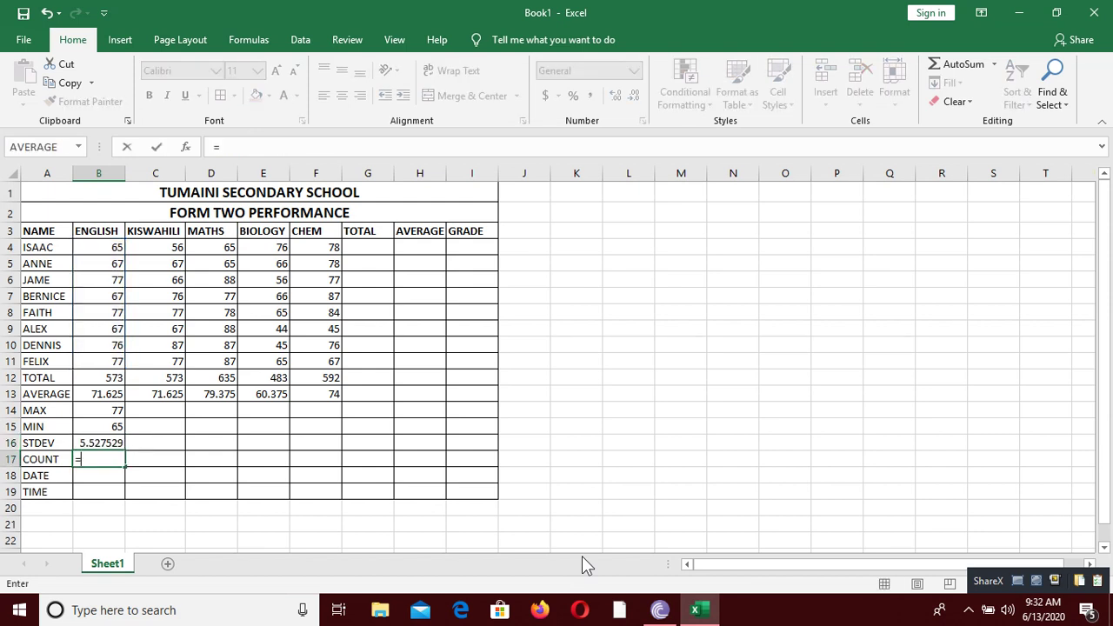
text(T)
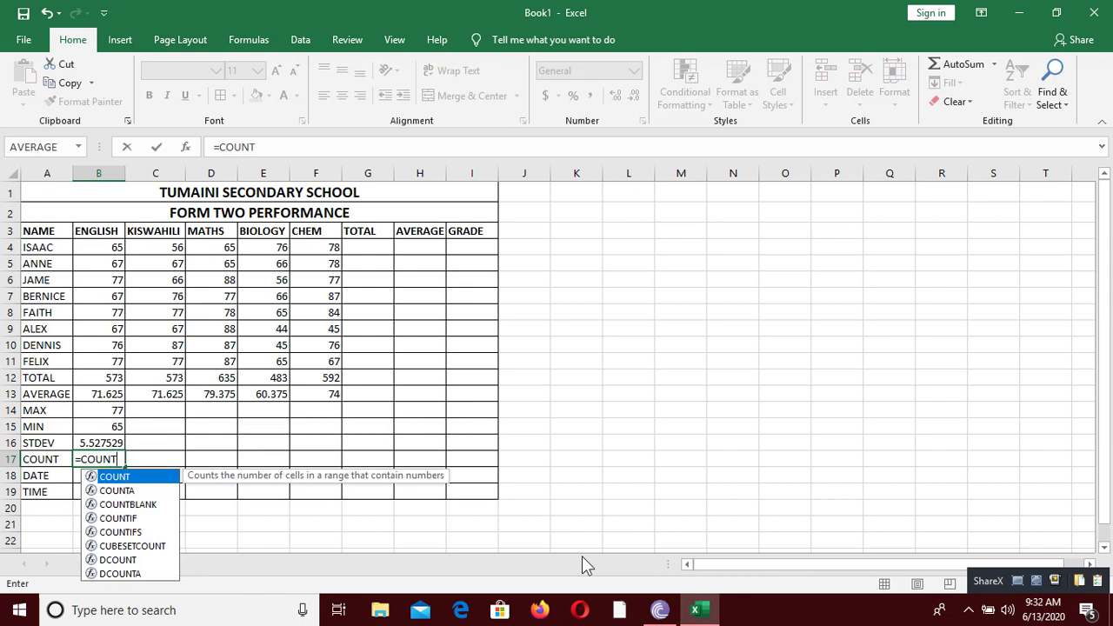
text(()
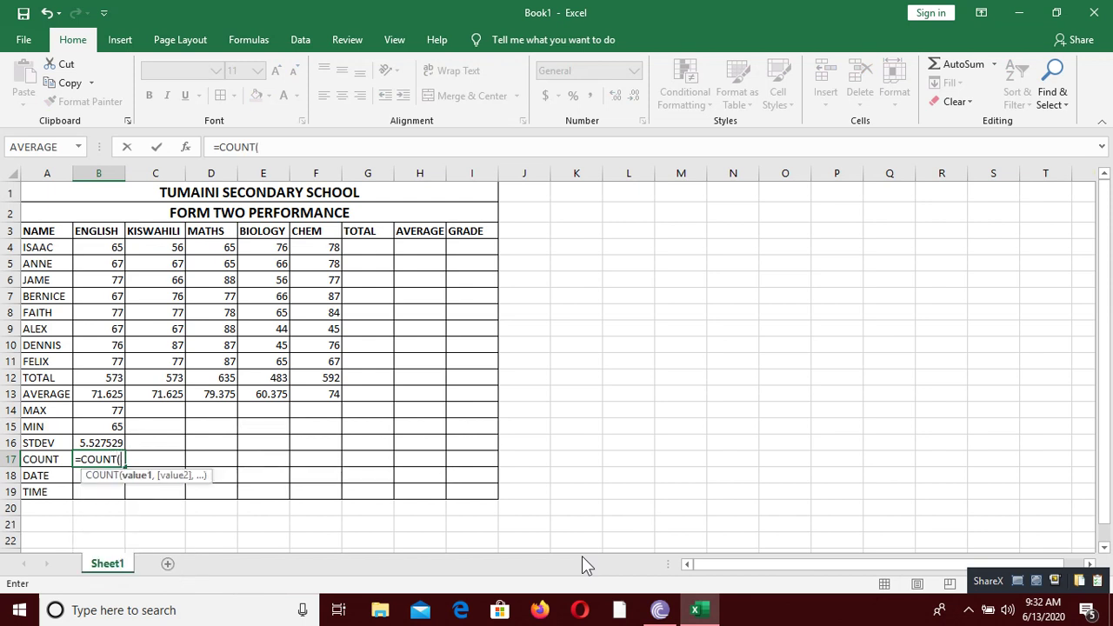
text(B4)
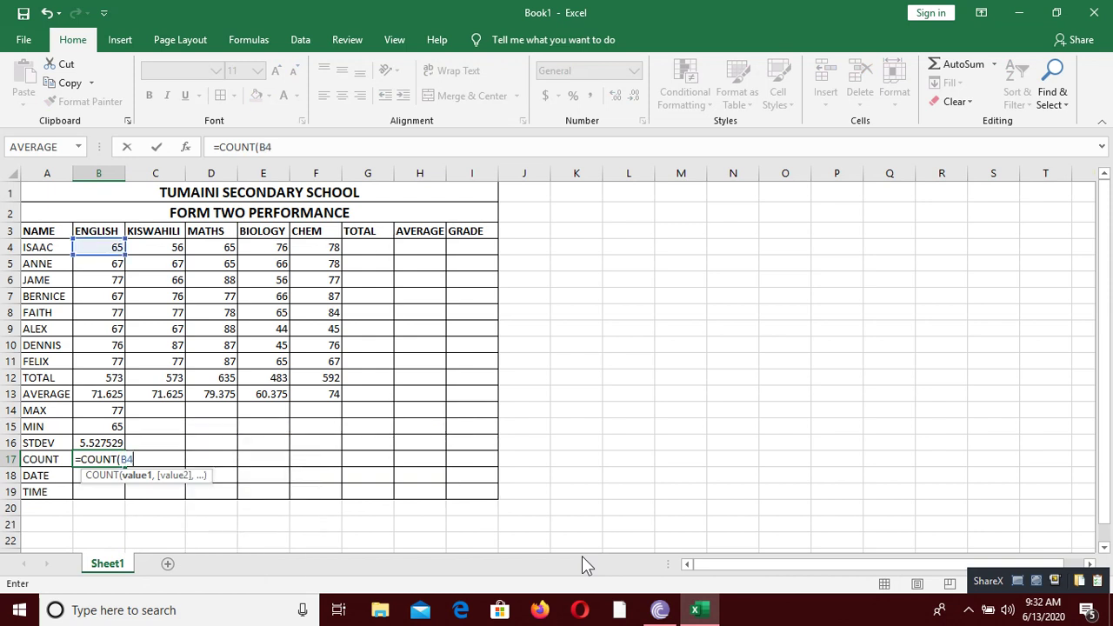
text(:B11)
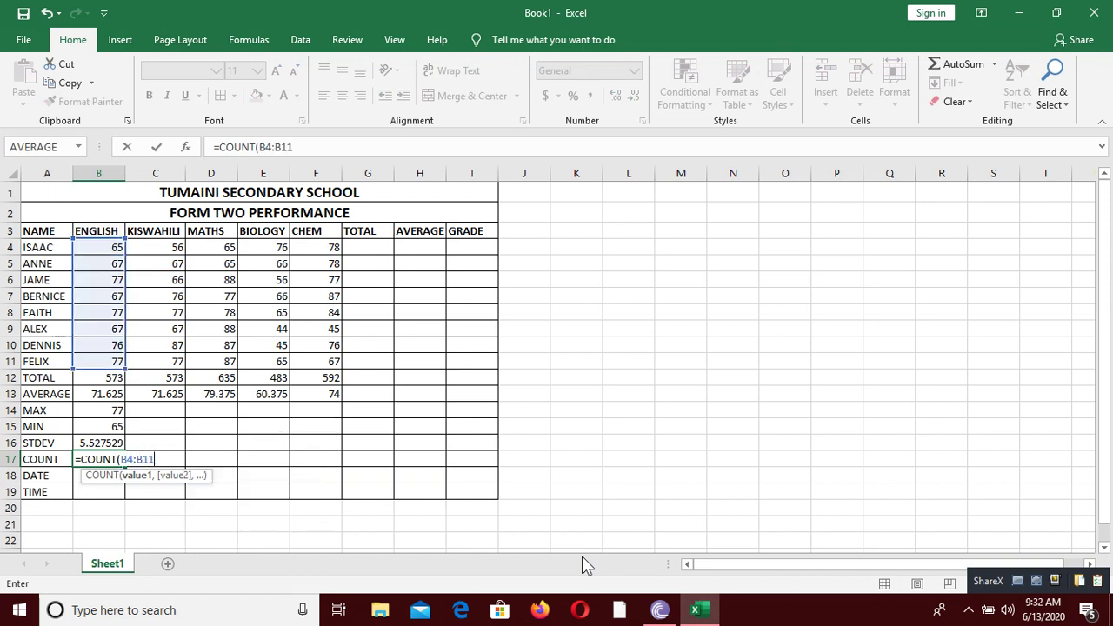
text())
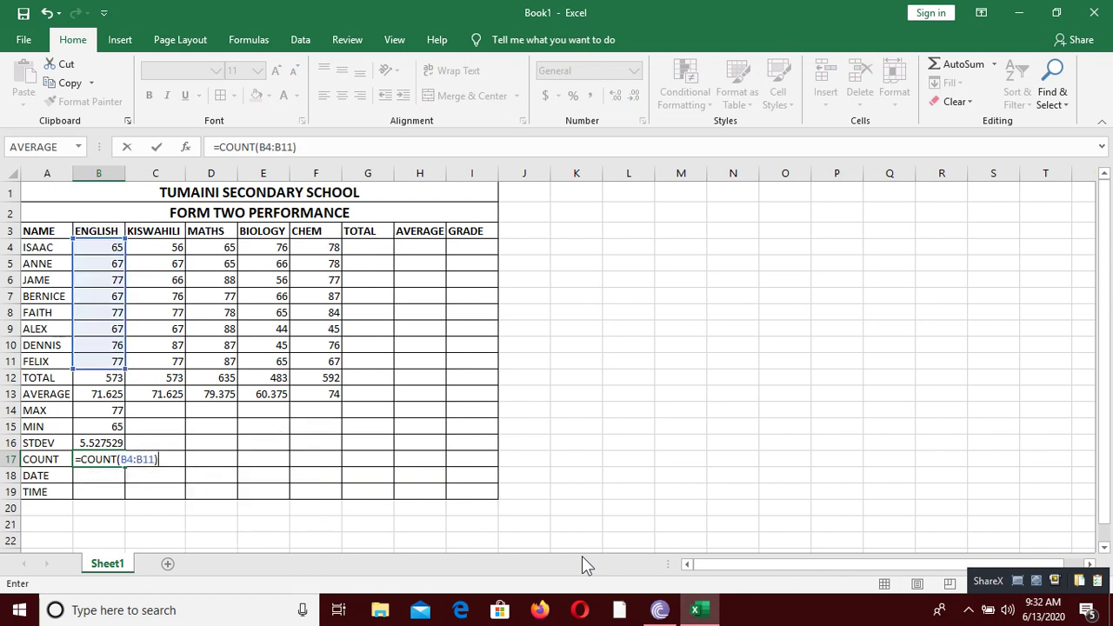
key(Return)
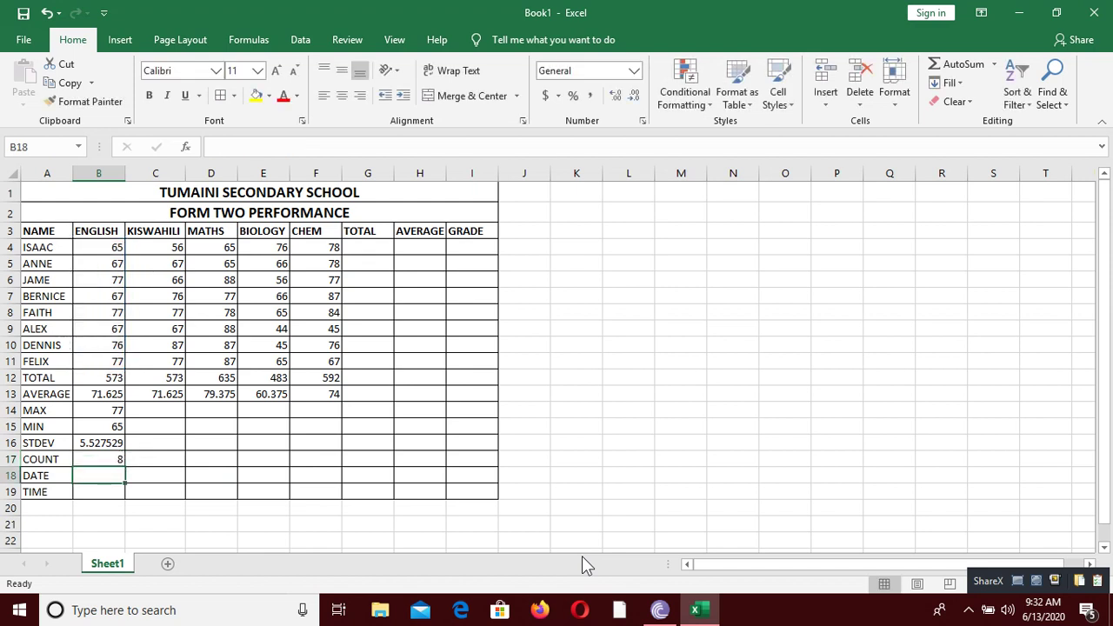
Enter the formula =DATE(2020,06,13) in cell B18 of the DATE row
text(=DATE)
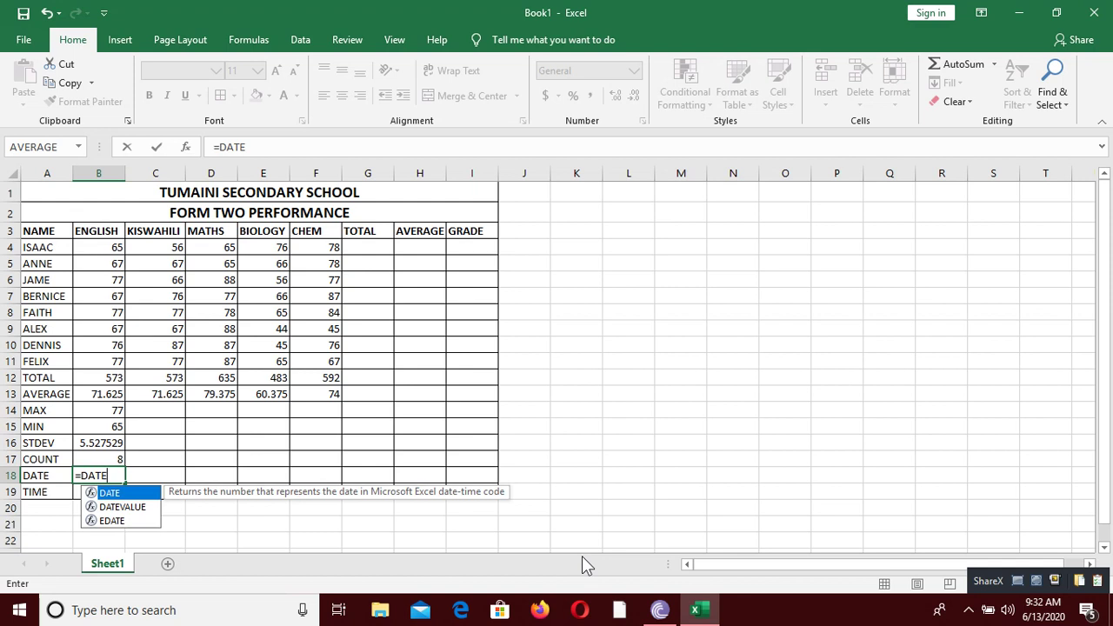
text(()
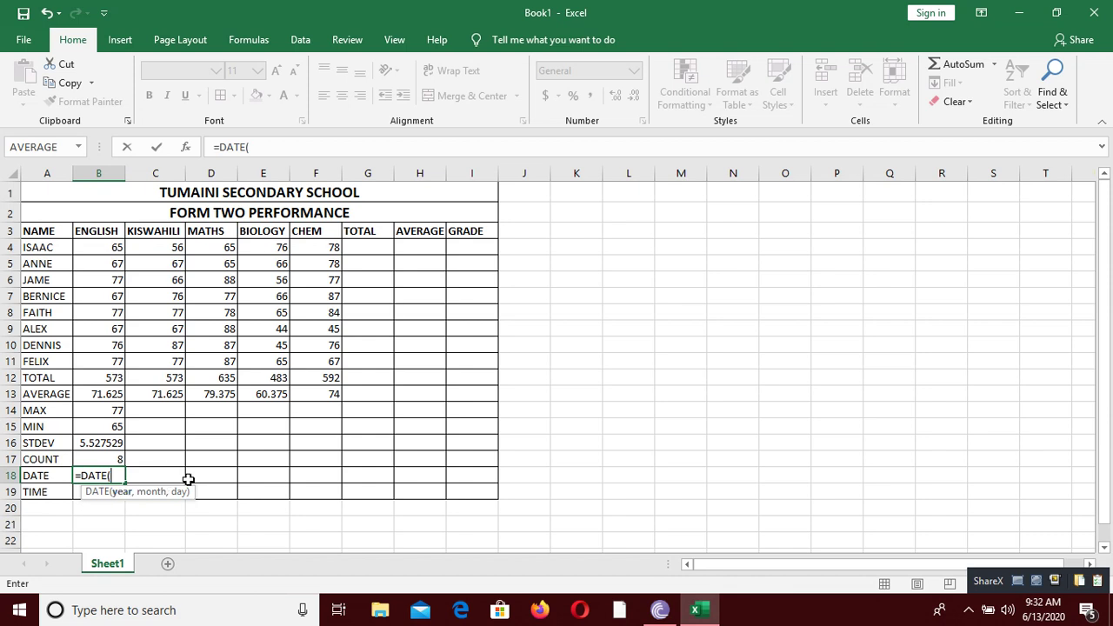
text(2020)
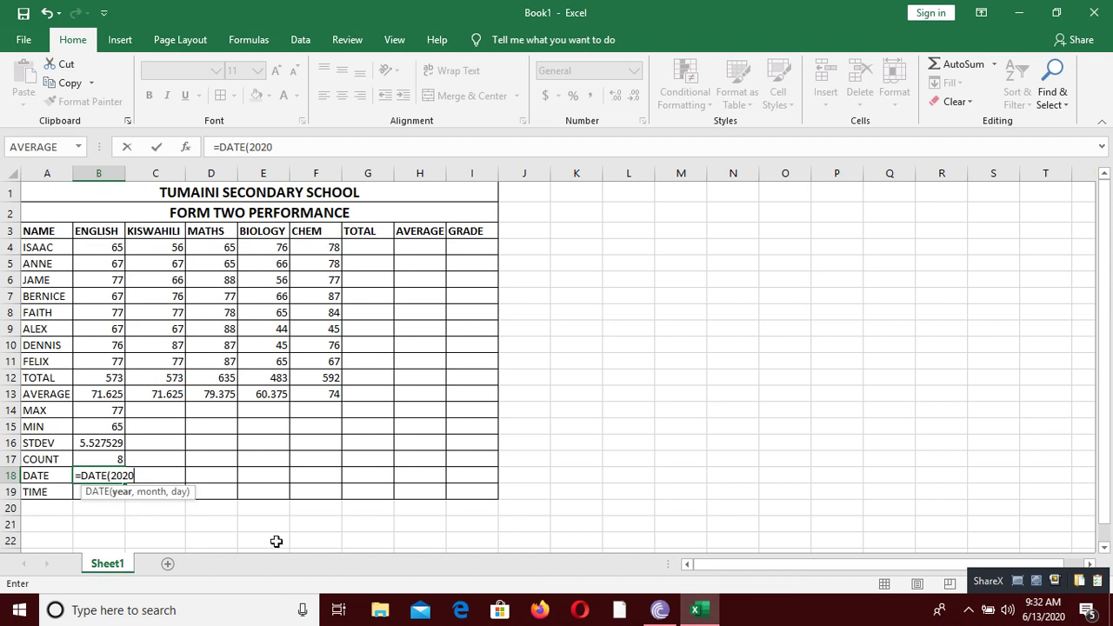
text(,06)
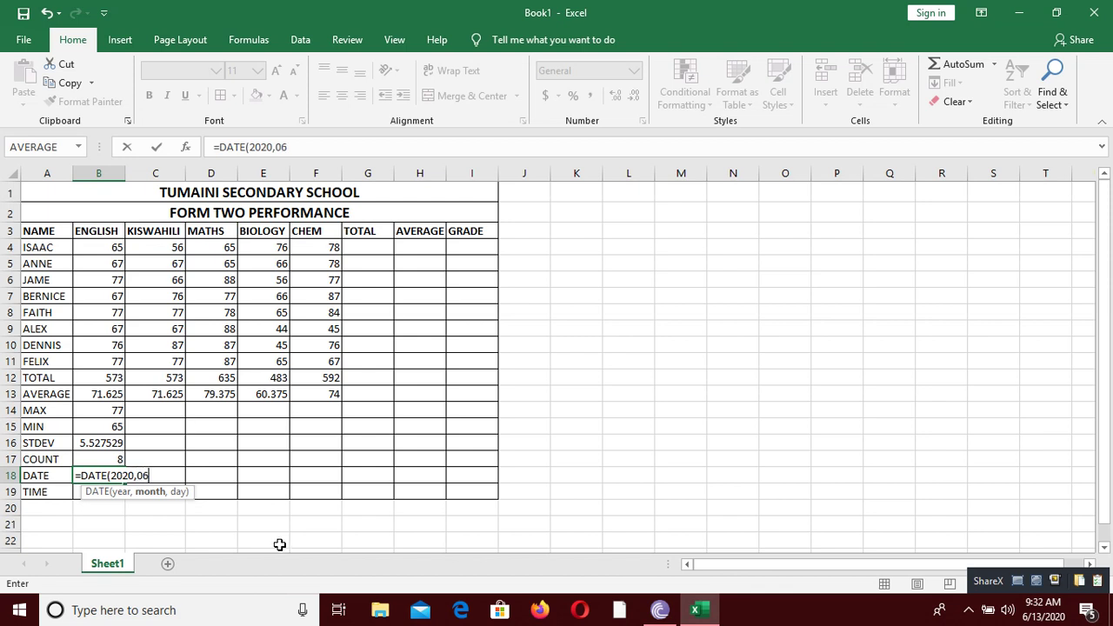
text(,13))
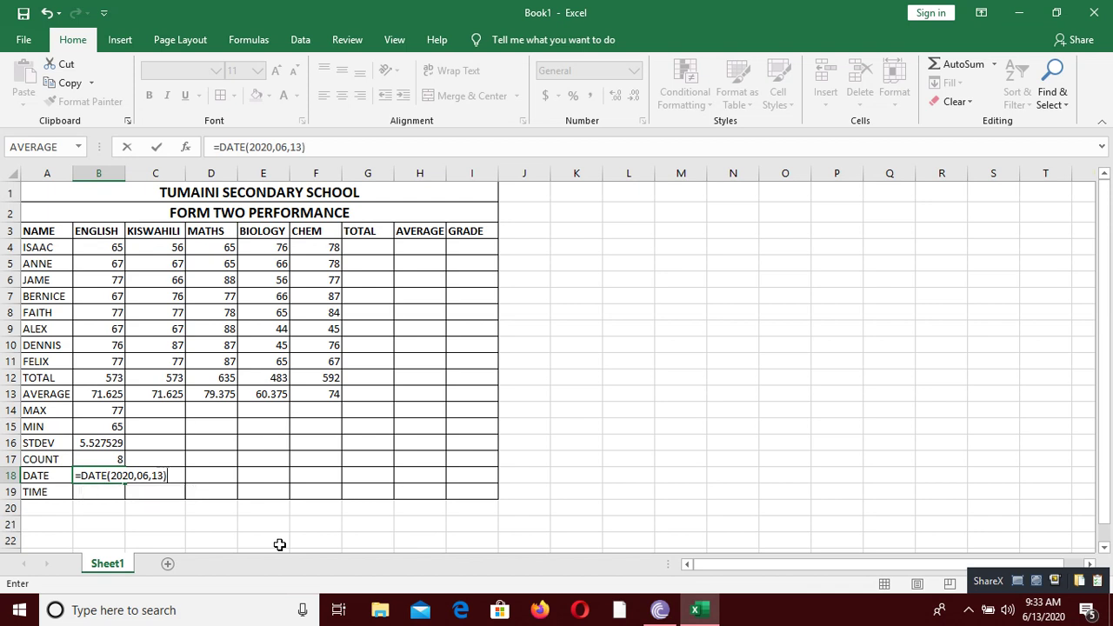
key(Return)
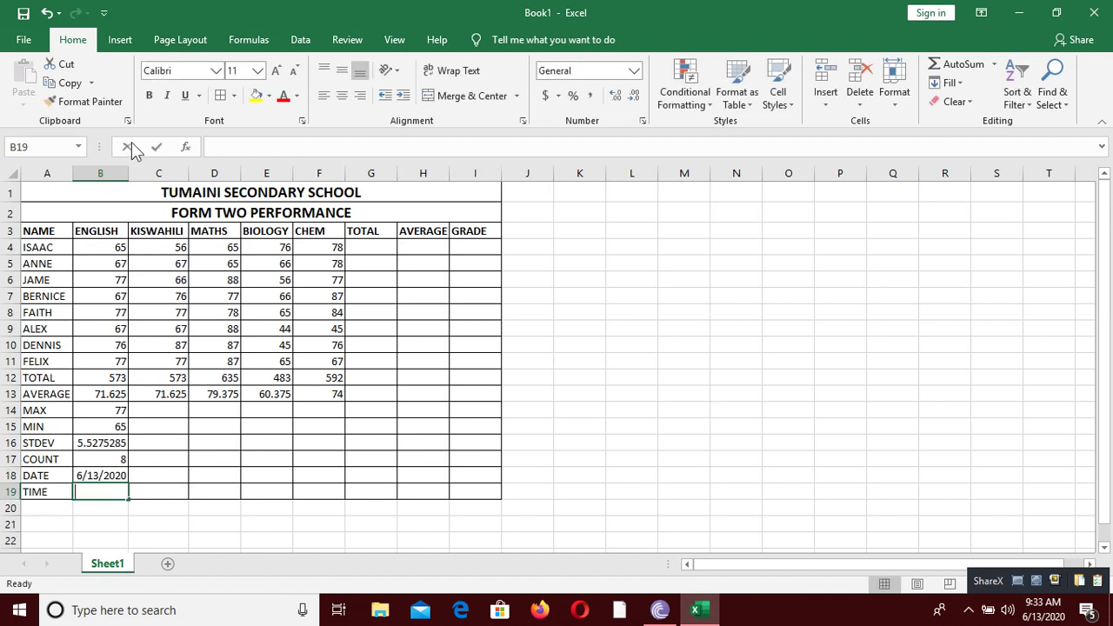
Enter the formula =TIME(12,30,23) in cell B19 of the TIME row
text(=TIME)
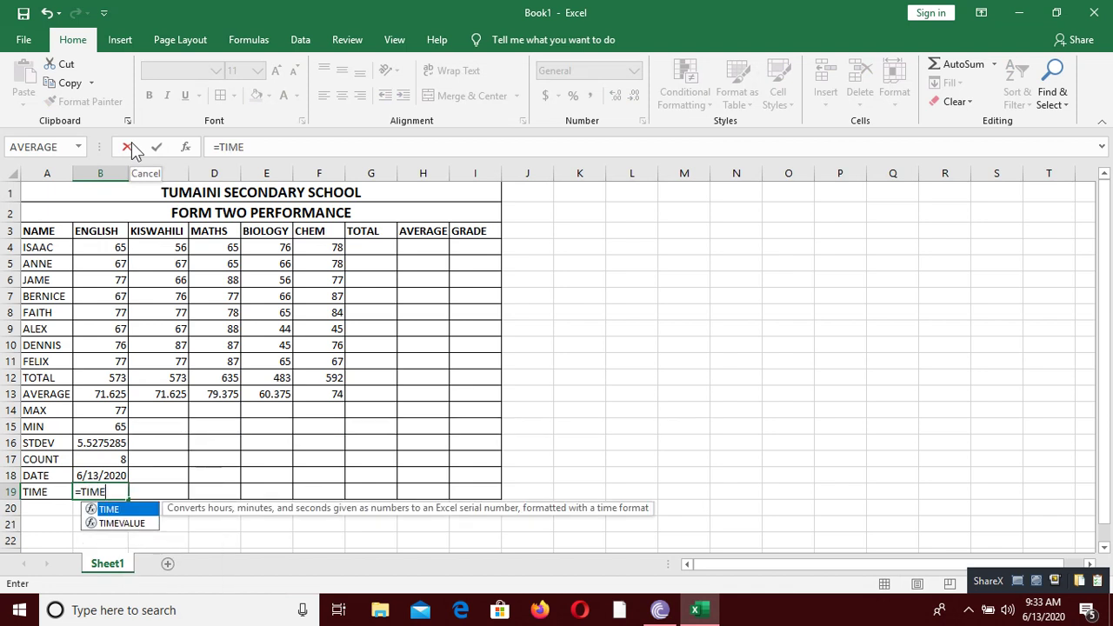
text(()
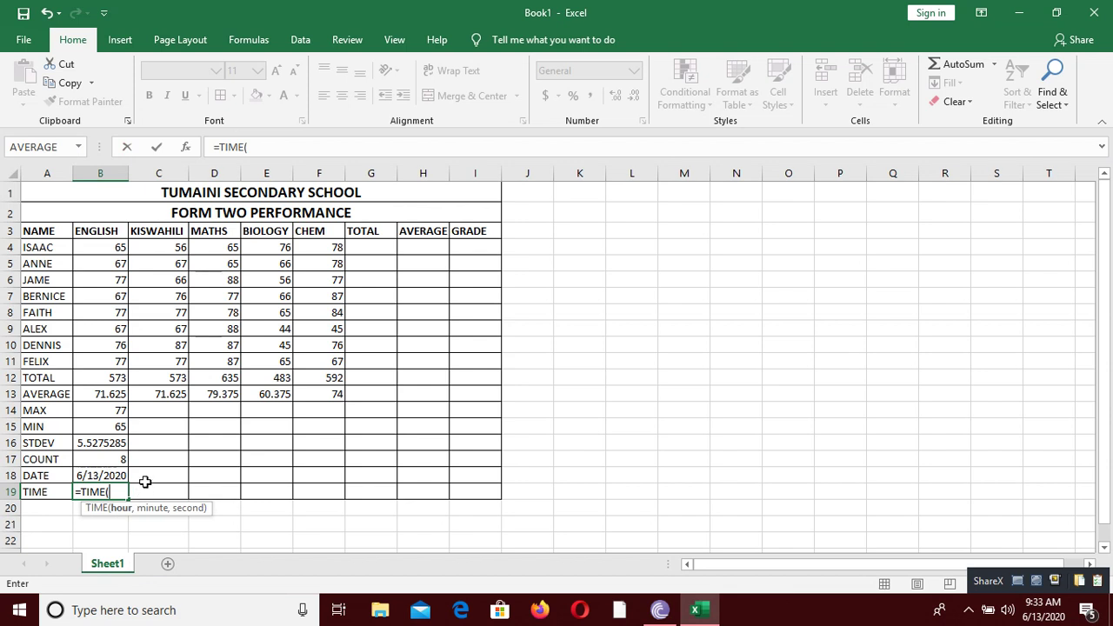
text(12,3)
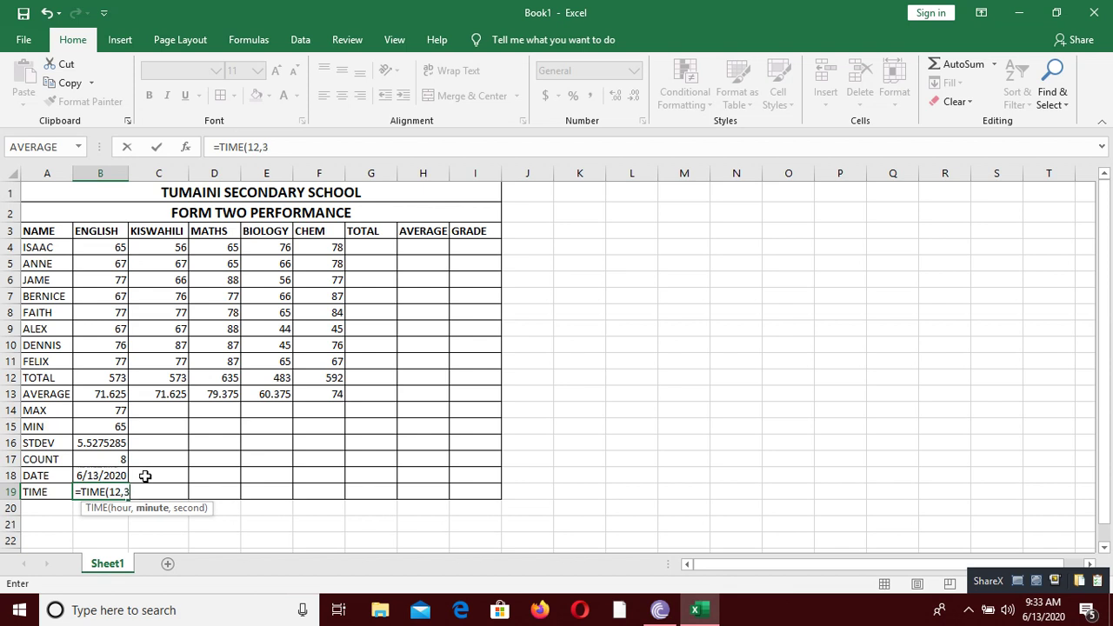
text(0,)
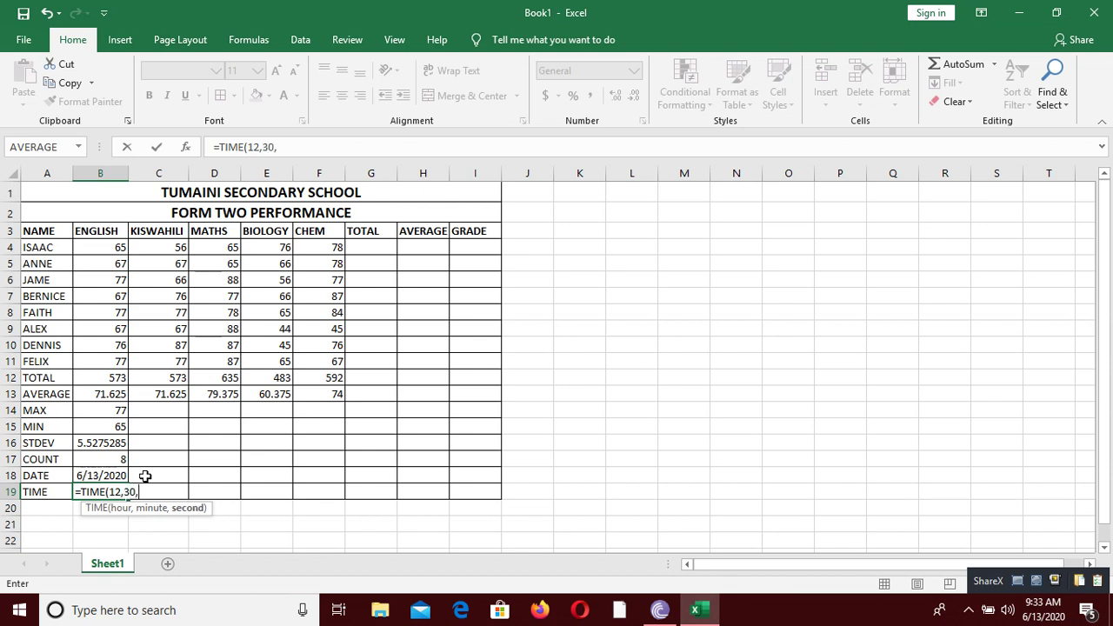
text(23))
key(Return)
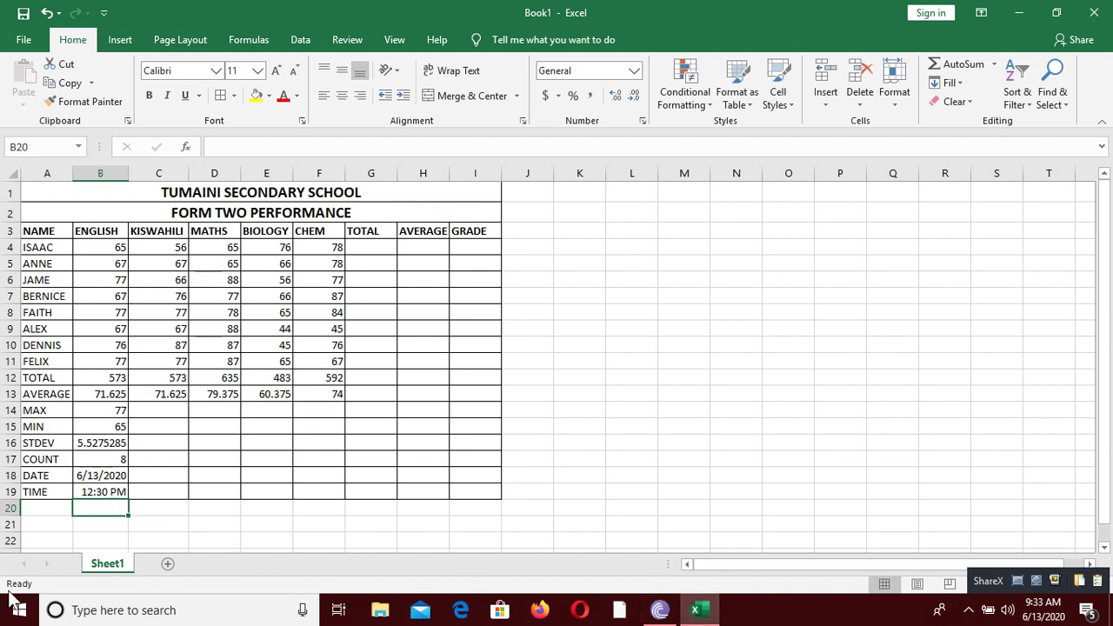
Copy the ENGLISH column's MAX and MIN formulas in B14 and B15 across to the CHEM column
click(126, 405)
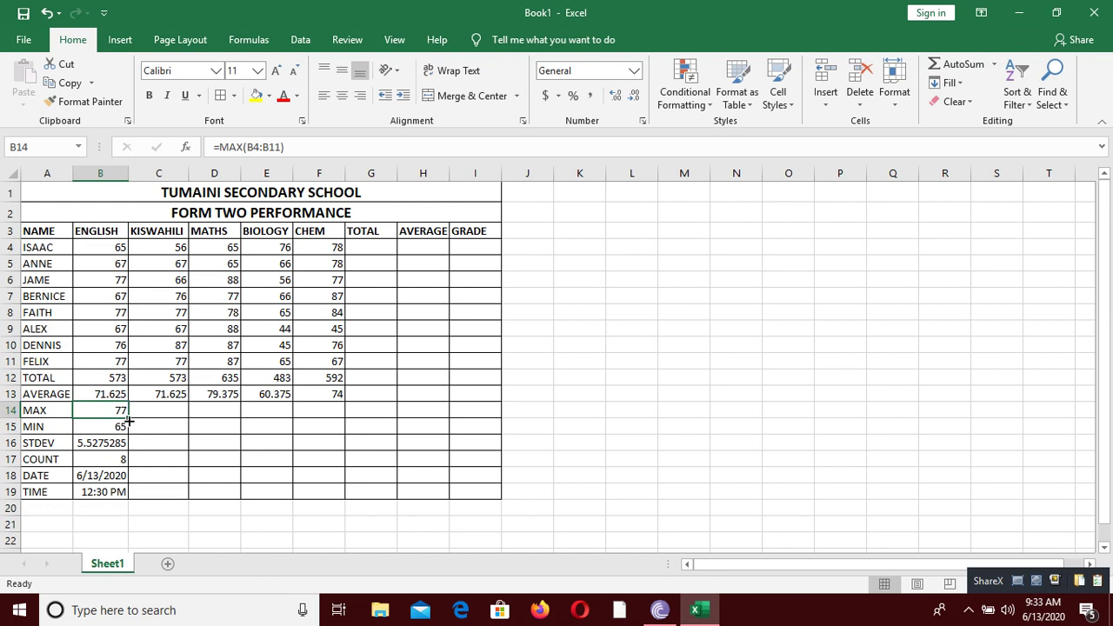
drag(128, 420, 359, 422)
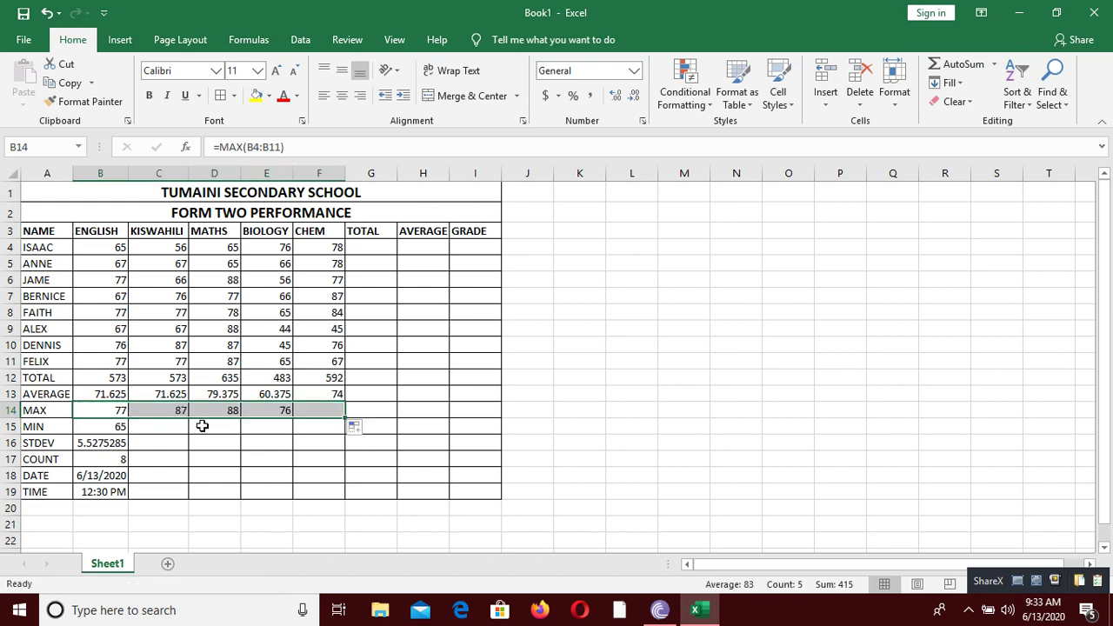
click(104, 426)
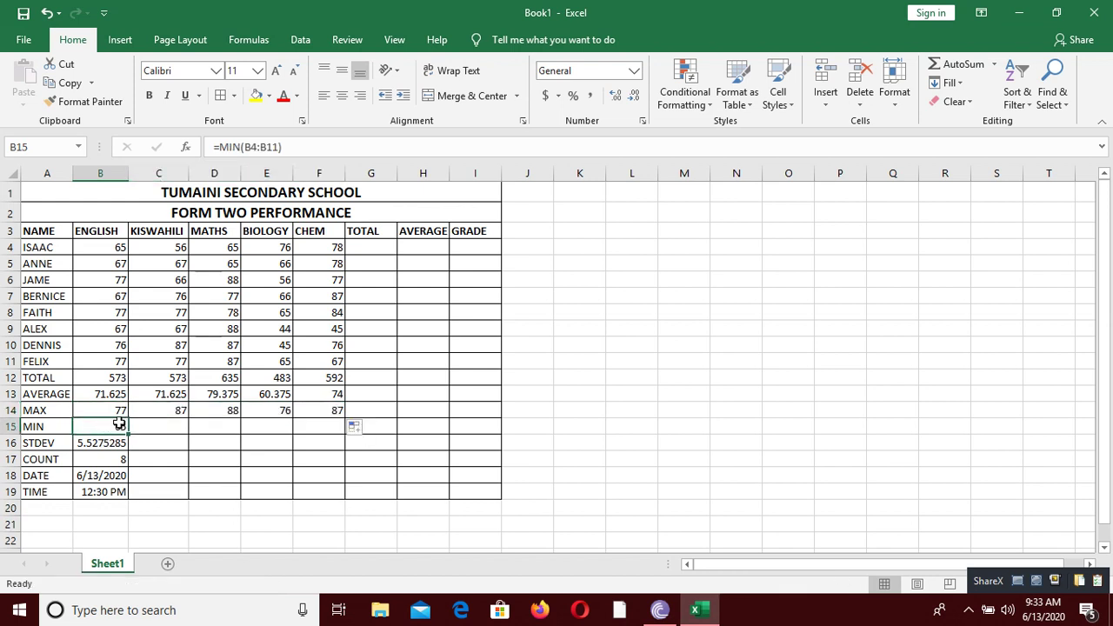
drag(128, 430, 325, 422)
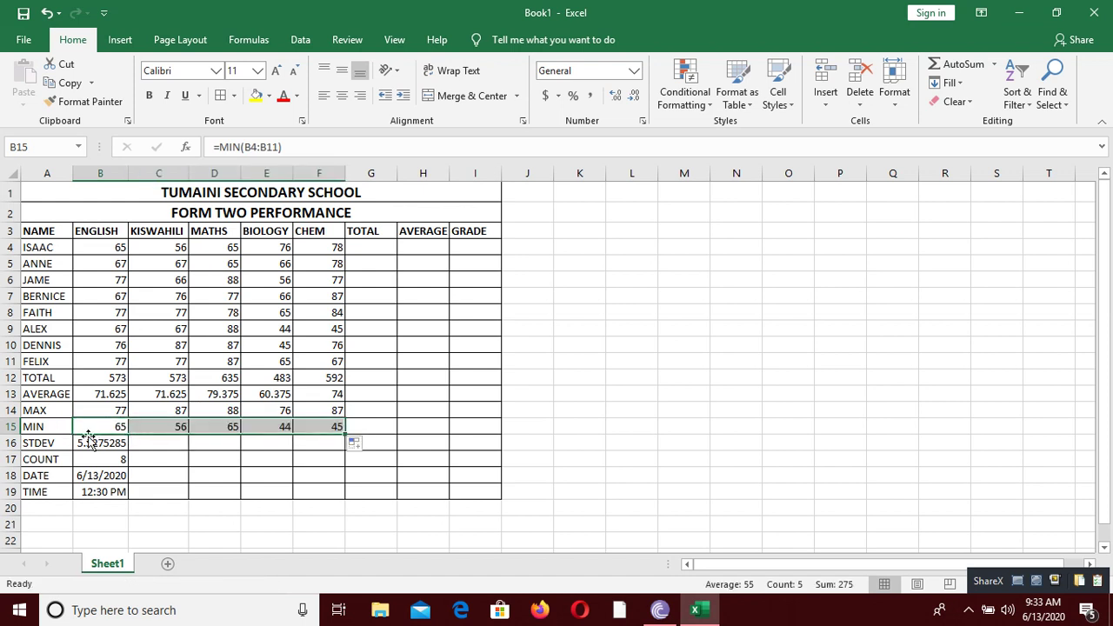
Copy the STDEV and COUNT formulas in B16 and B17 across to the CHEM column
click(102, 444)
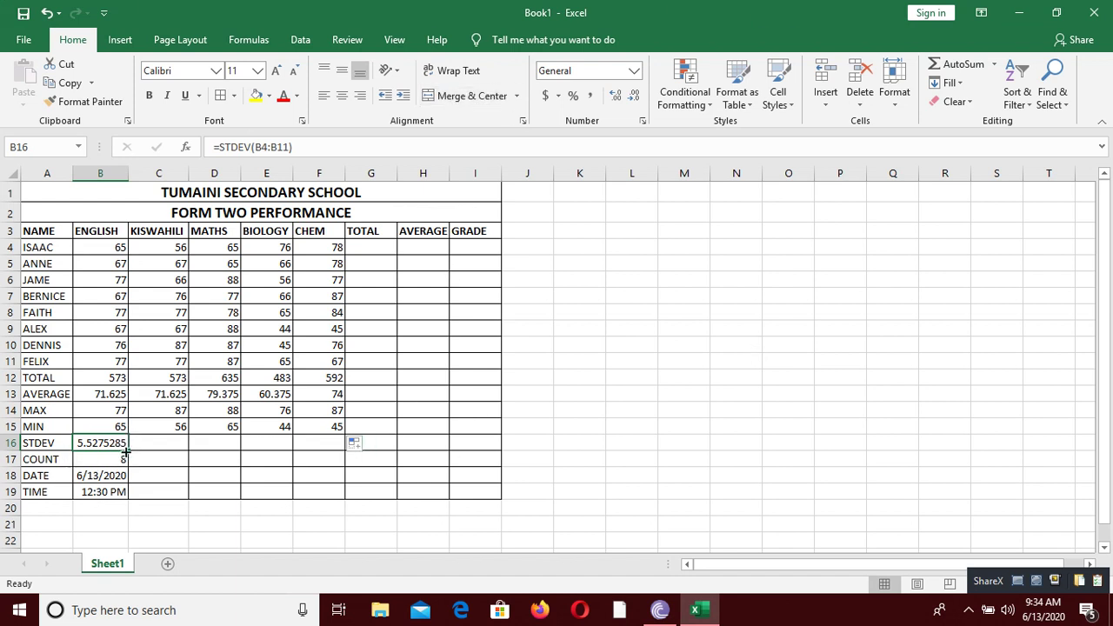
drag(126, 450, 347, 451)
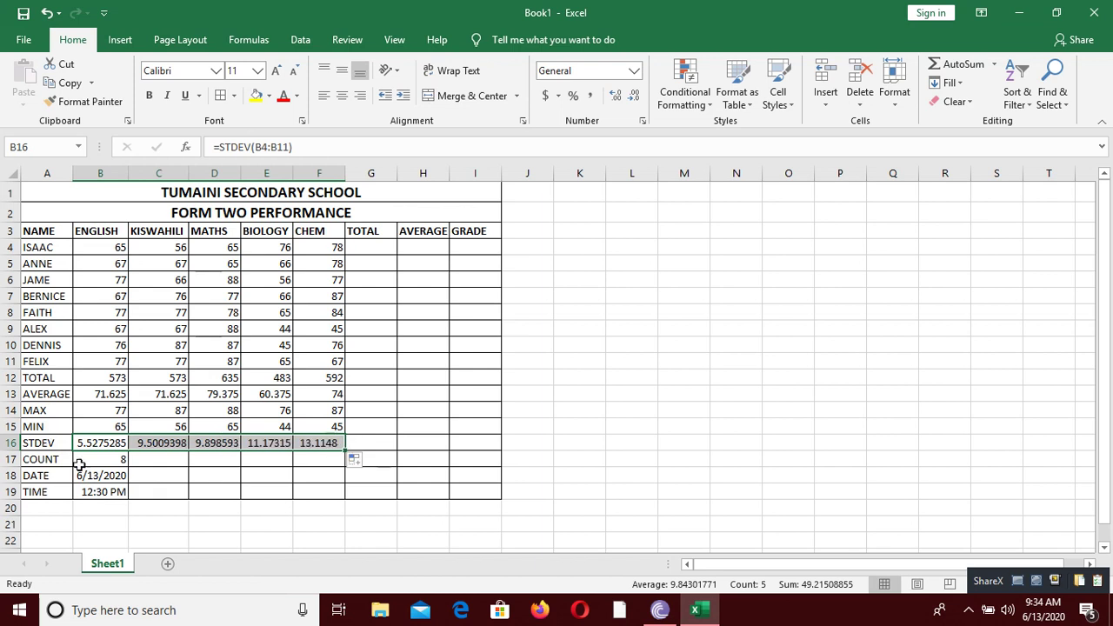
click(109, 458)
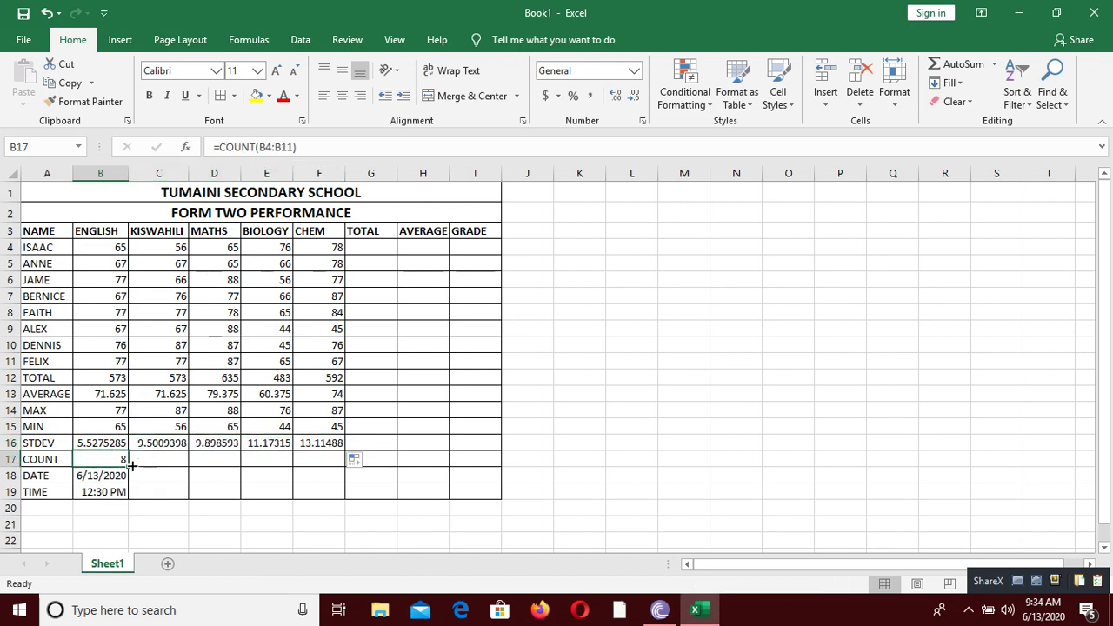
drag(132, 465, 339, 462)
Copy the DATE and TIME formulas in B18 and B19 across to the CHEM column
click(131, 478)
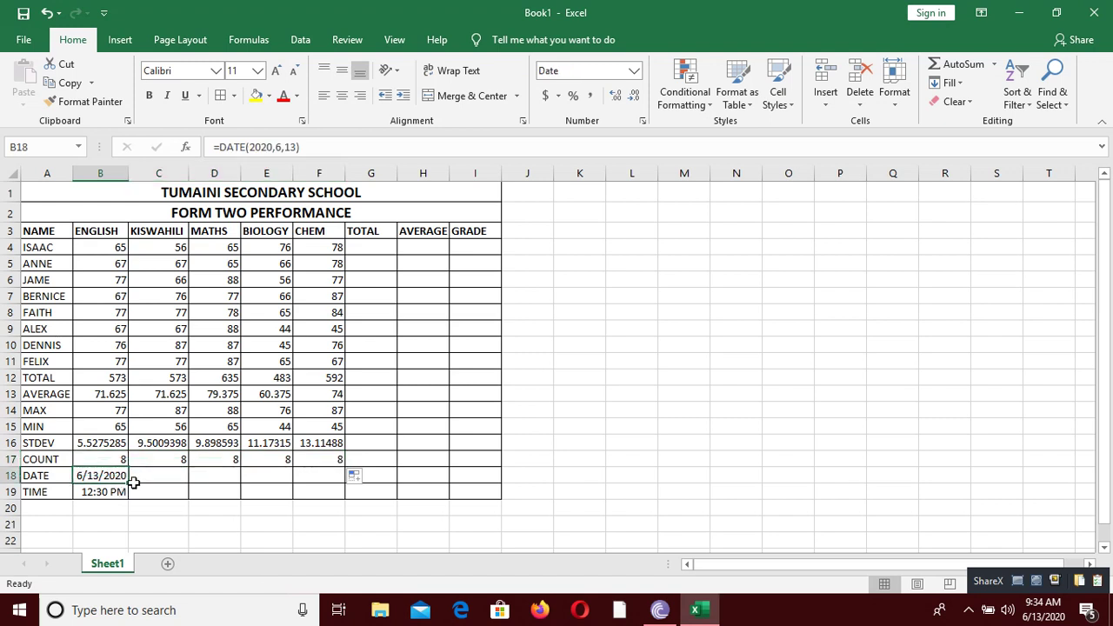
drag(133, 482, 358, 480)
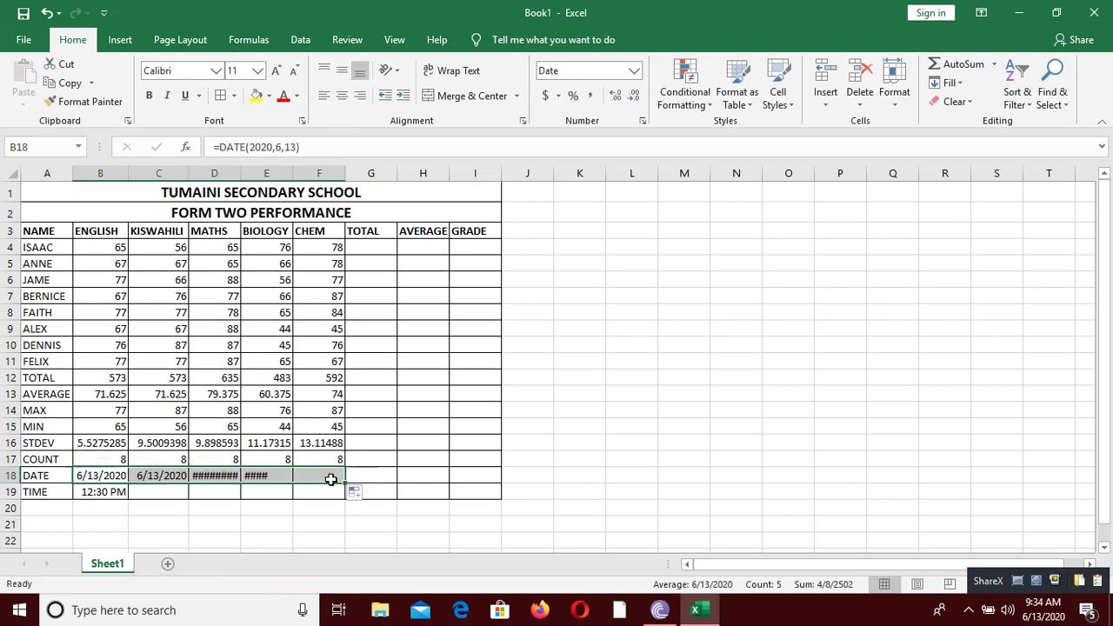
click(126, 492)
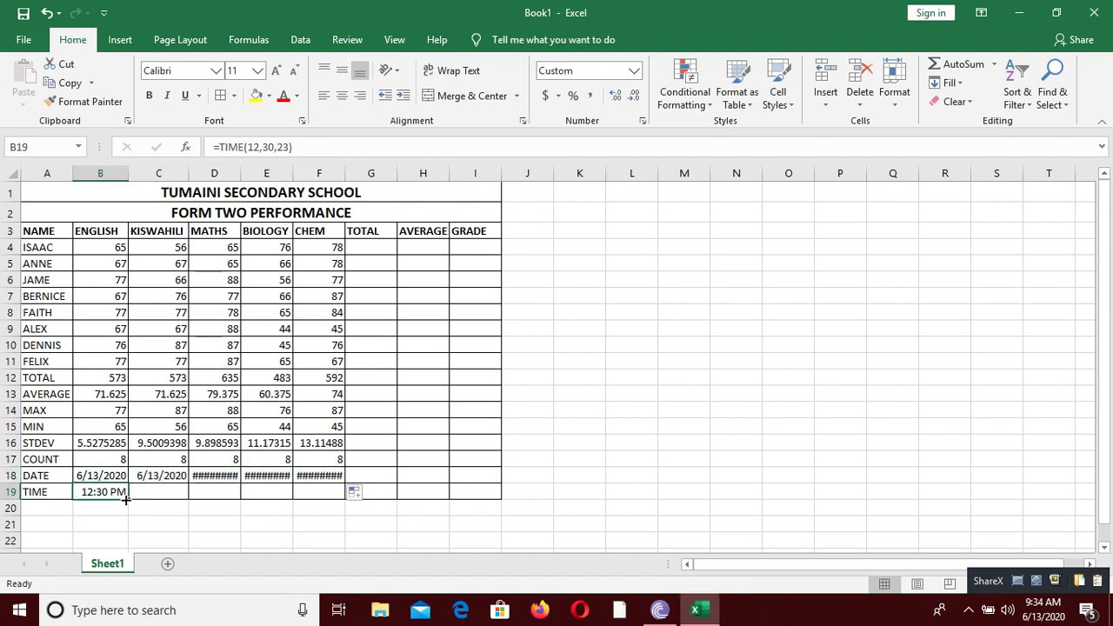
drag(126, 498, 343, 498)
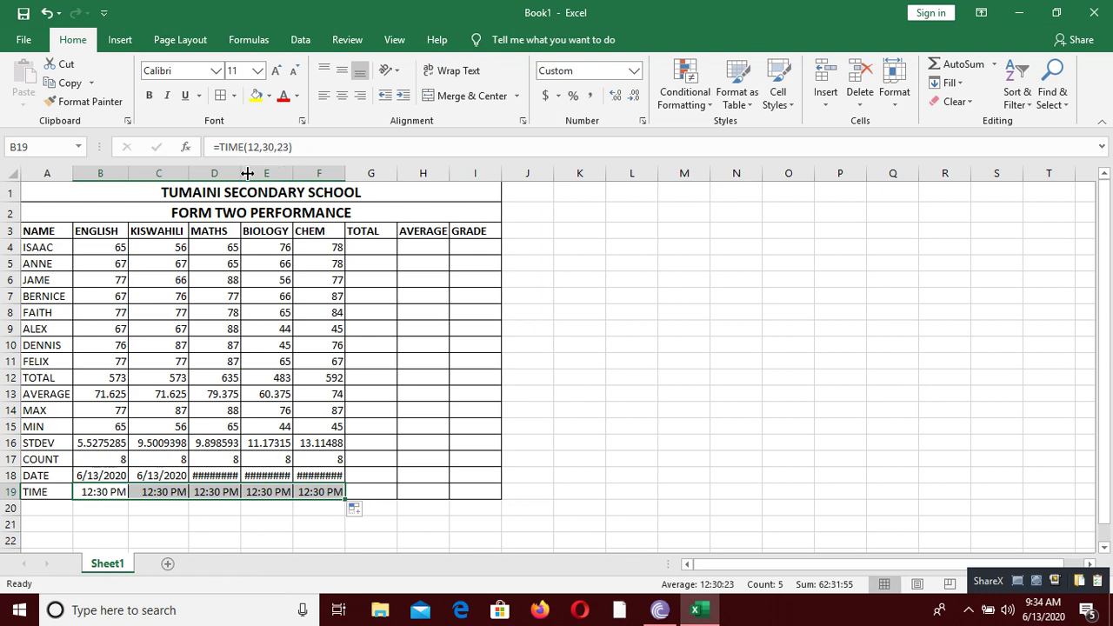
Widen the MATHS, CHEM and BIOLOGY columns so the dates in row 18 fit
drag(248, 173, 254, 173)
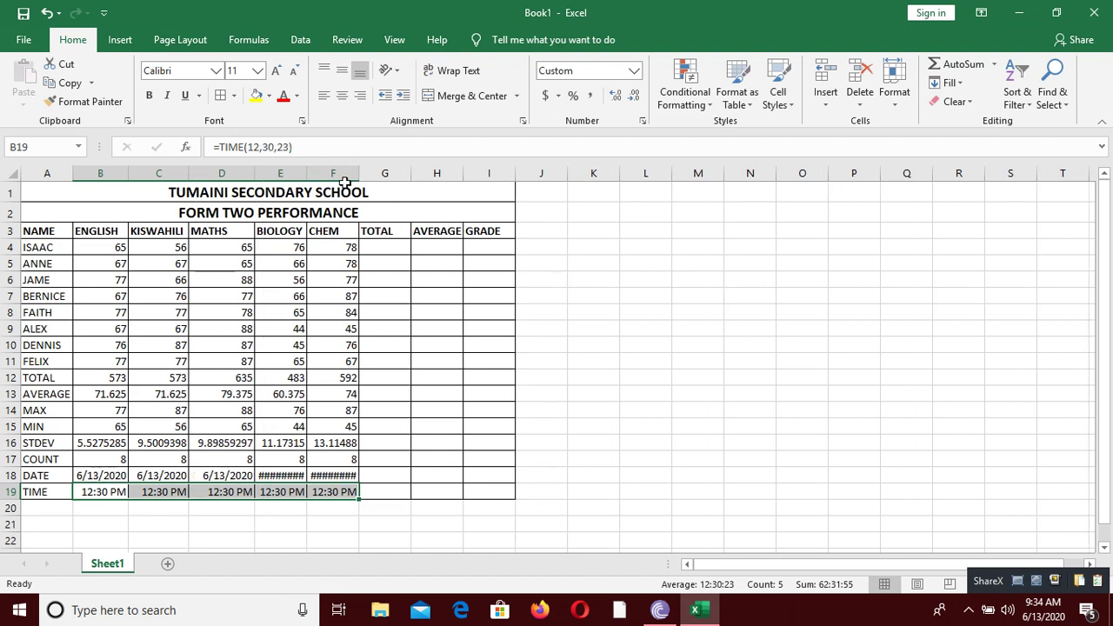
drag(363, 173, 384, 174)
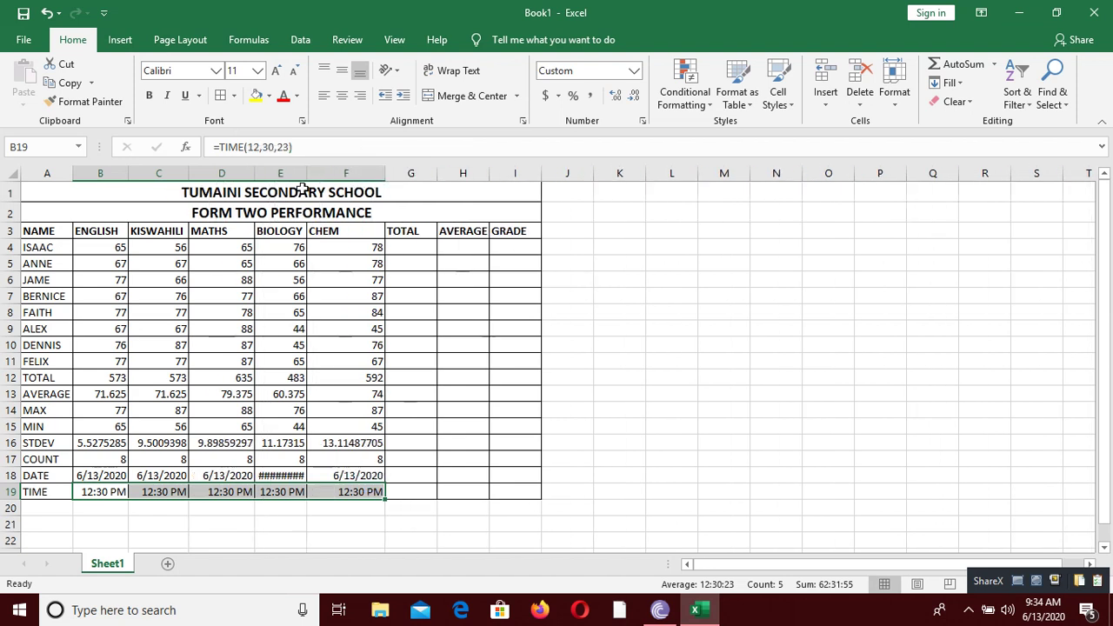
drag(309, 177, 320, 176)
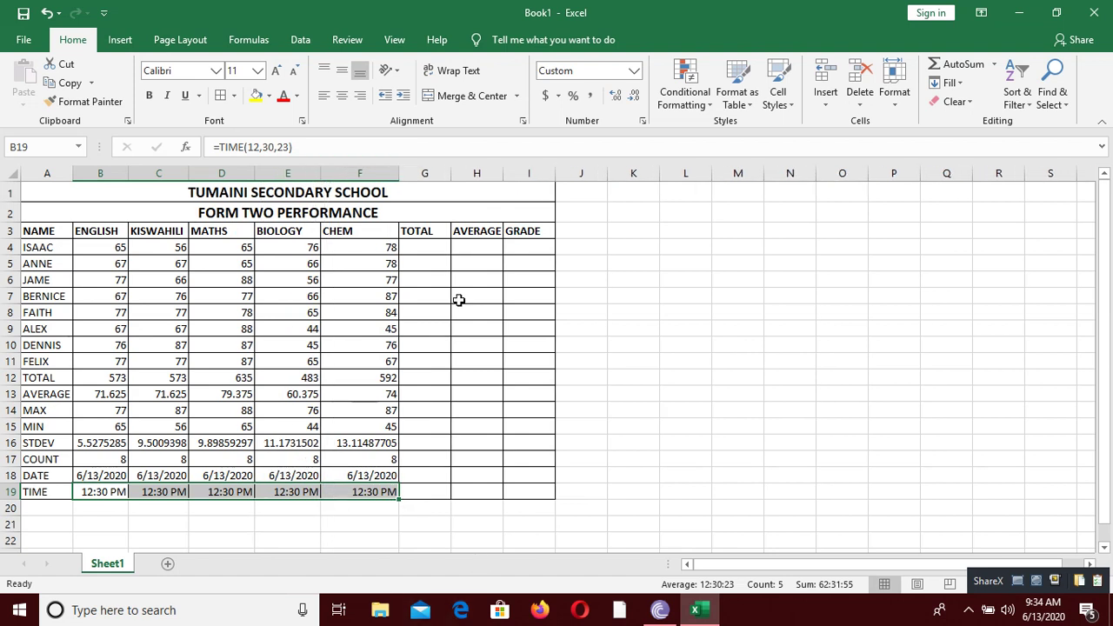
Enter the formula =SUM(B4:F4) in cell G4 and fill it down the TOTAL column to G11
click(426, 247)
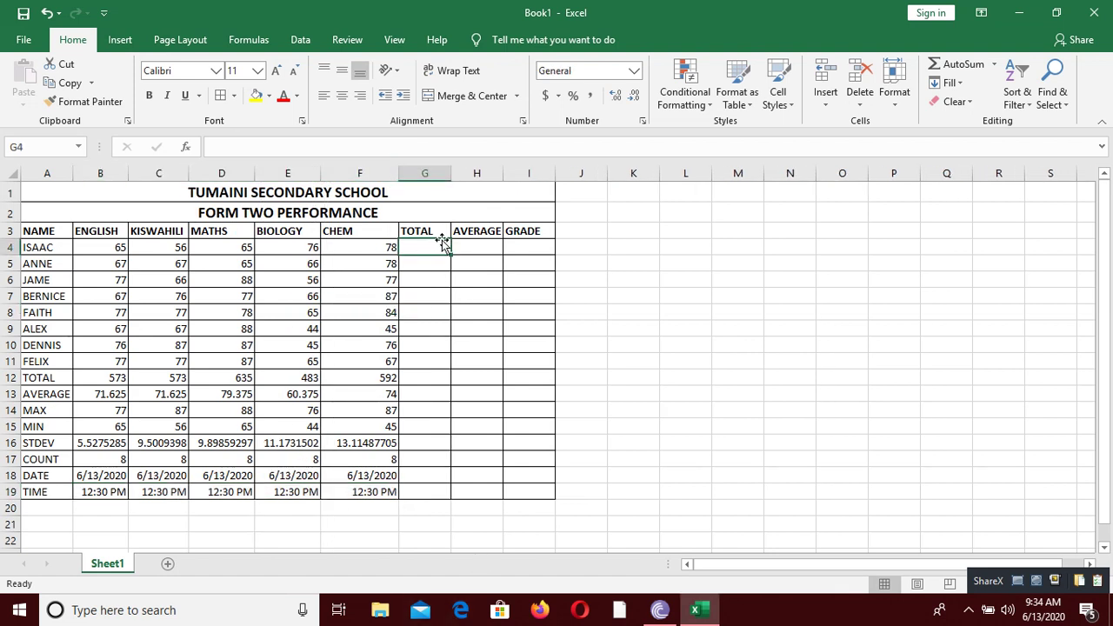
text(=SUM)
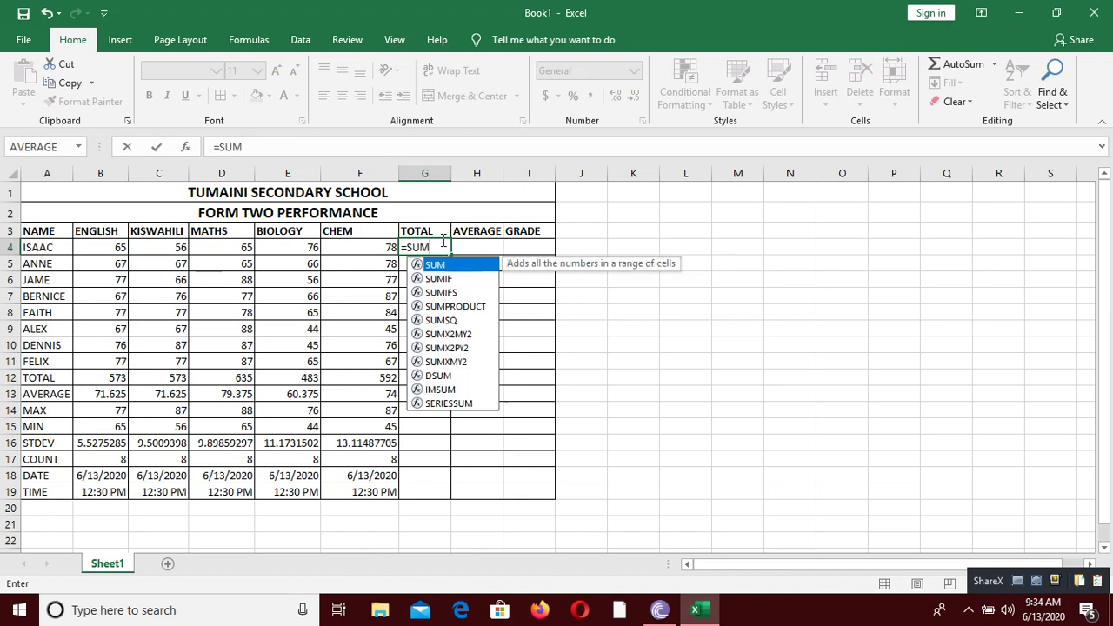
text(()
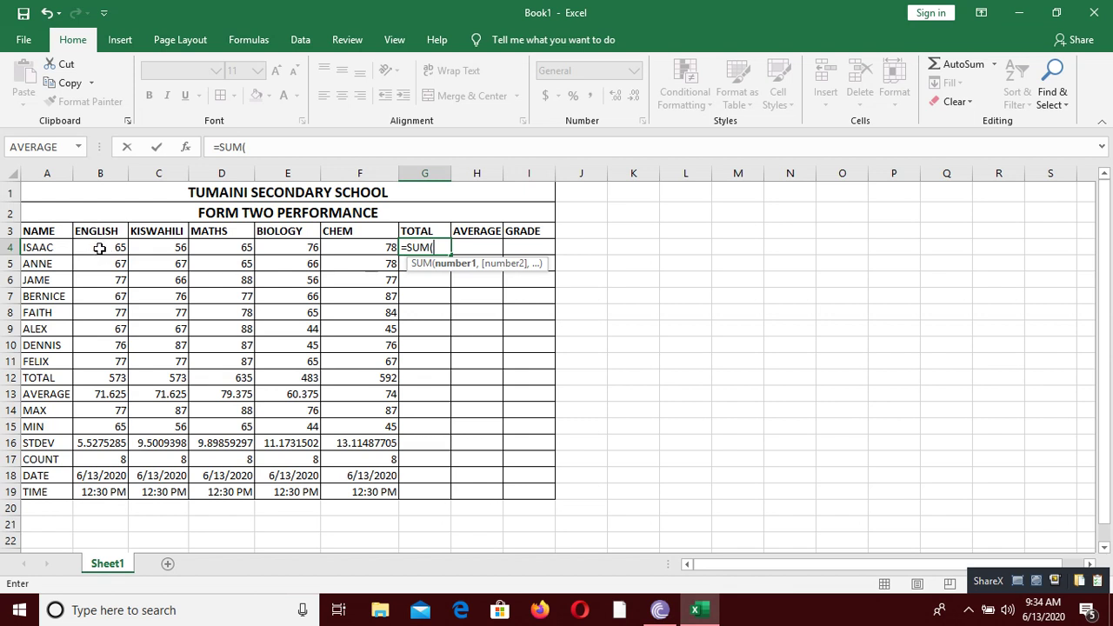
text(B4)
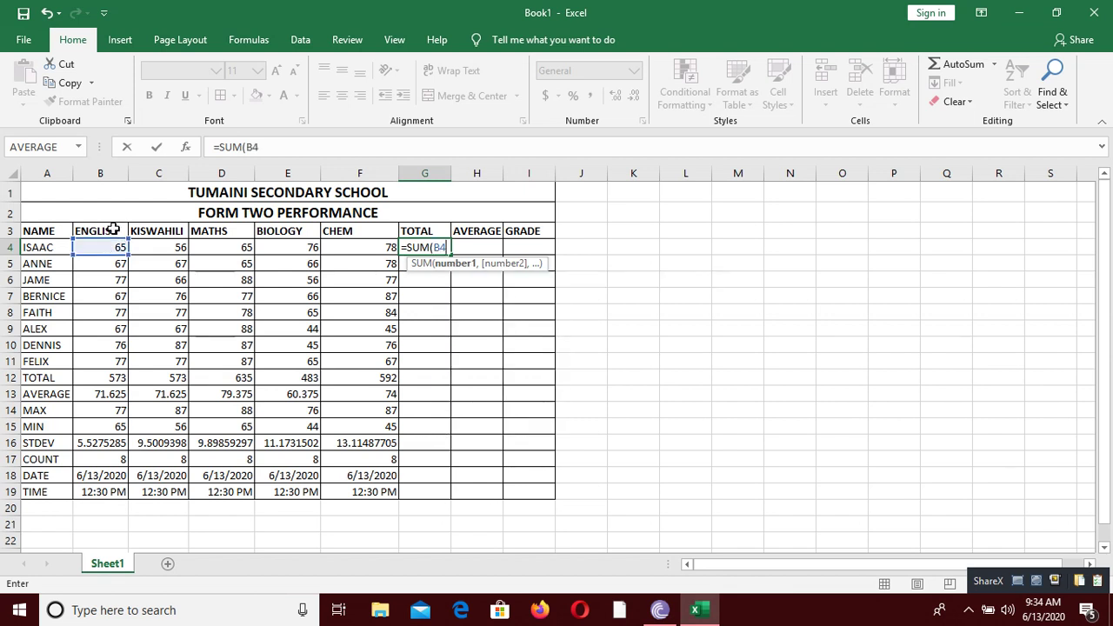
text(:)
click(381, 250)
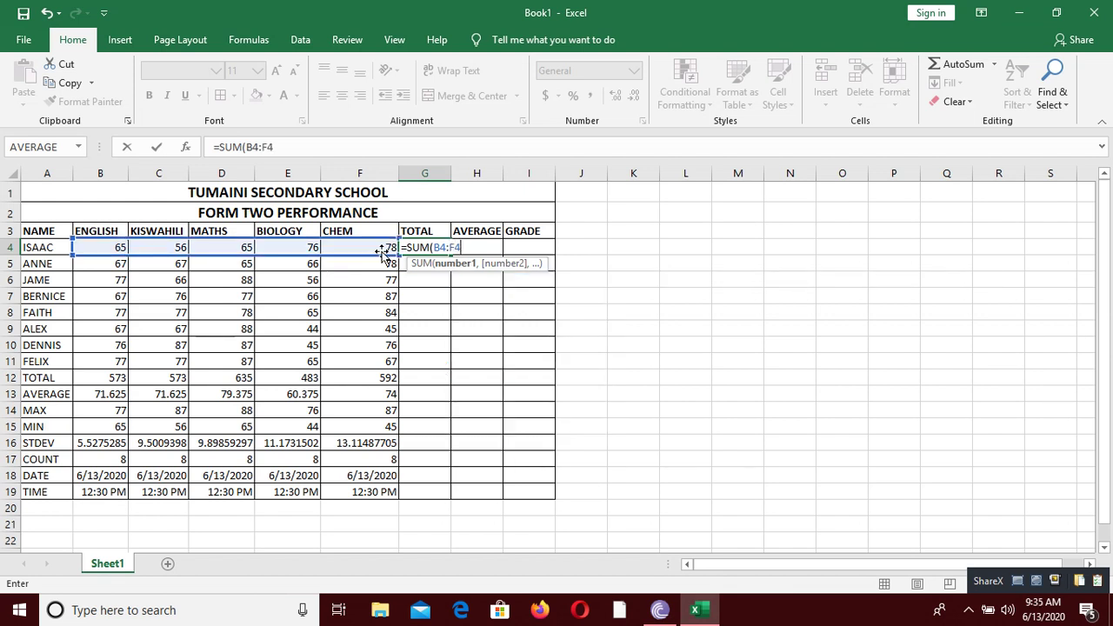
text())
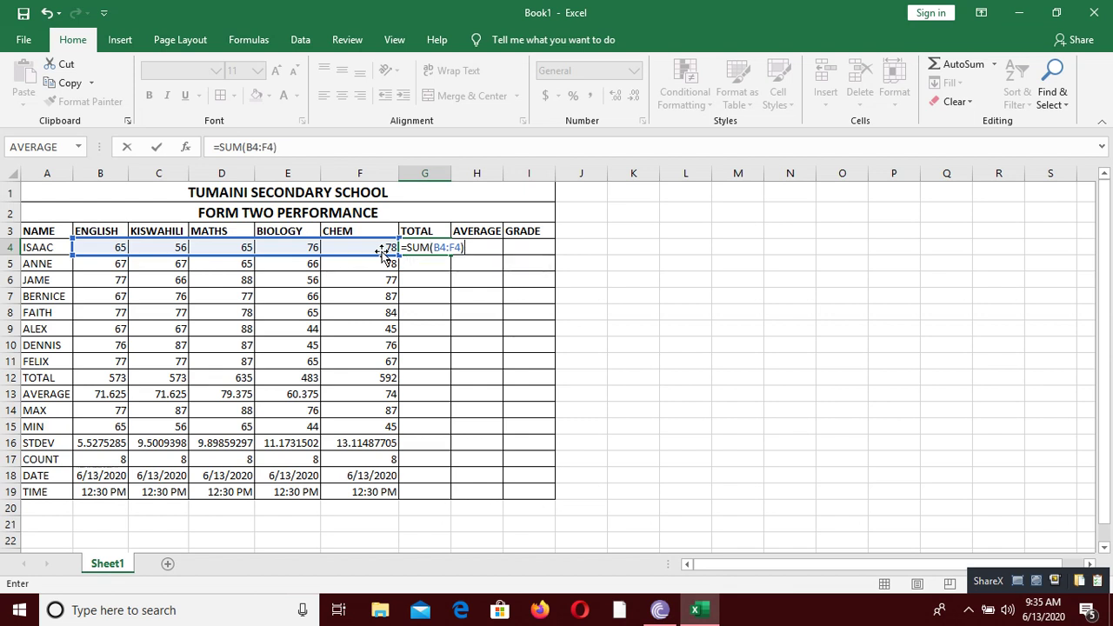
key(Return)
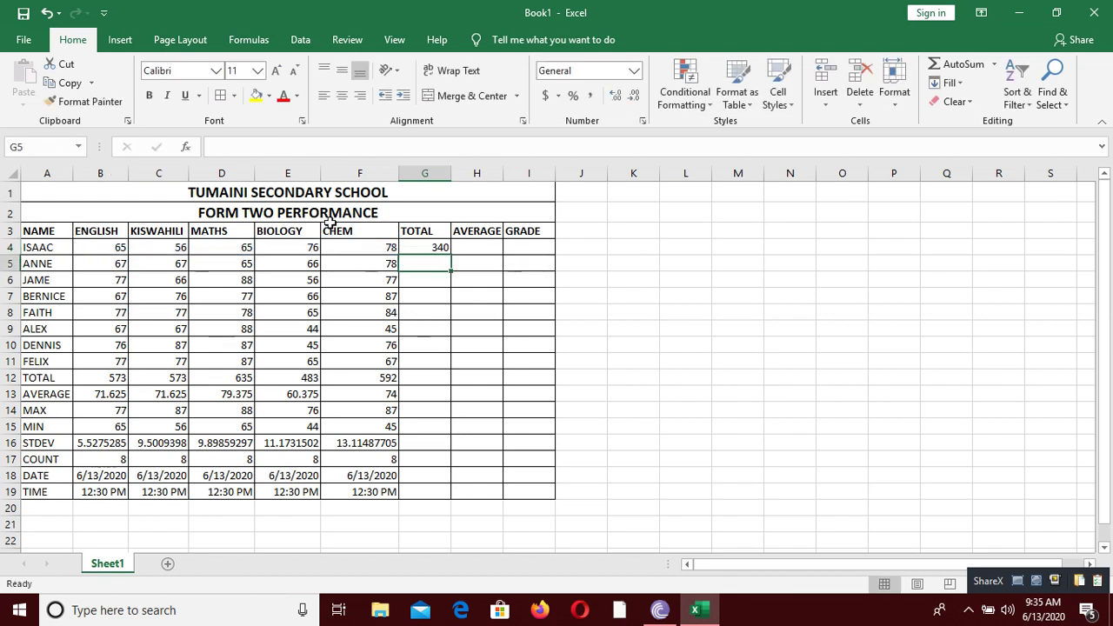
click(442, 248)
drag(451, 255, 453, 369)
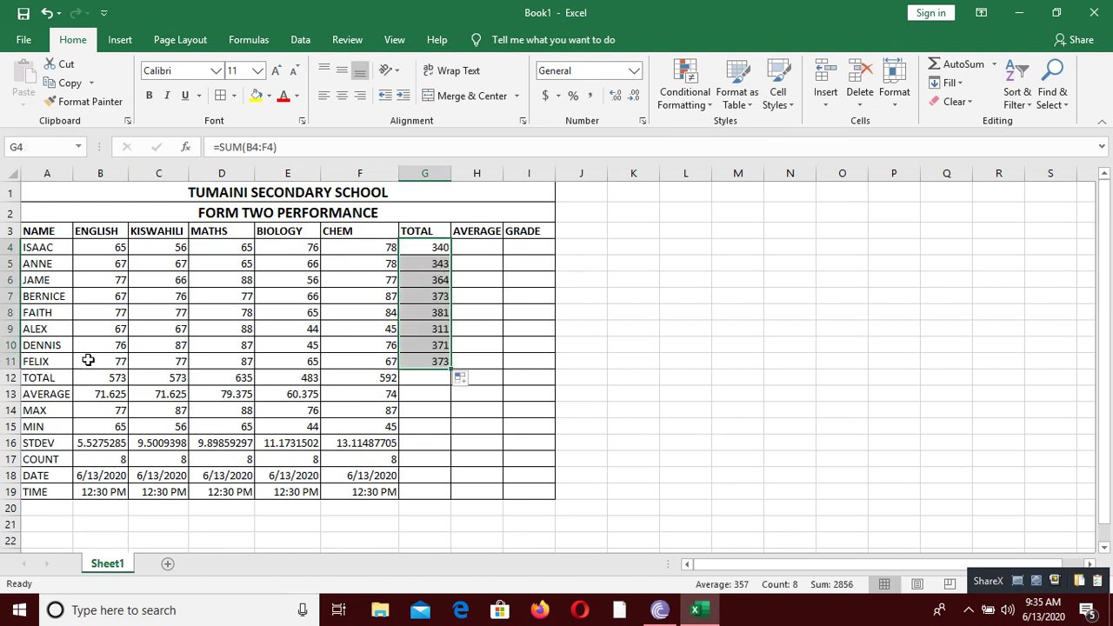
Enter the formula =AVERAGE(B4:F4) in cell H4 for the first student's average mark
click(470, 244)
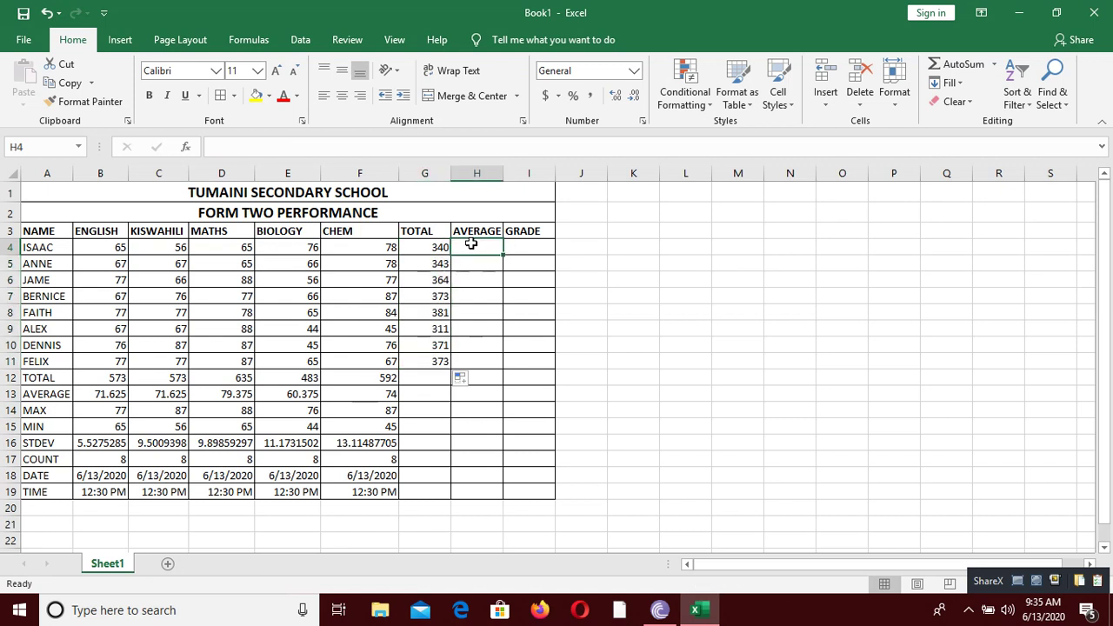
text(=AV)
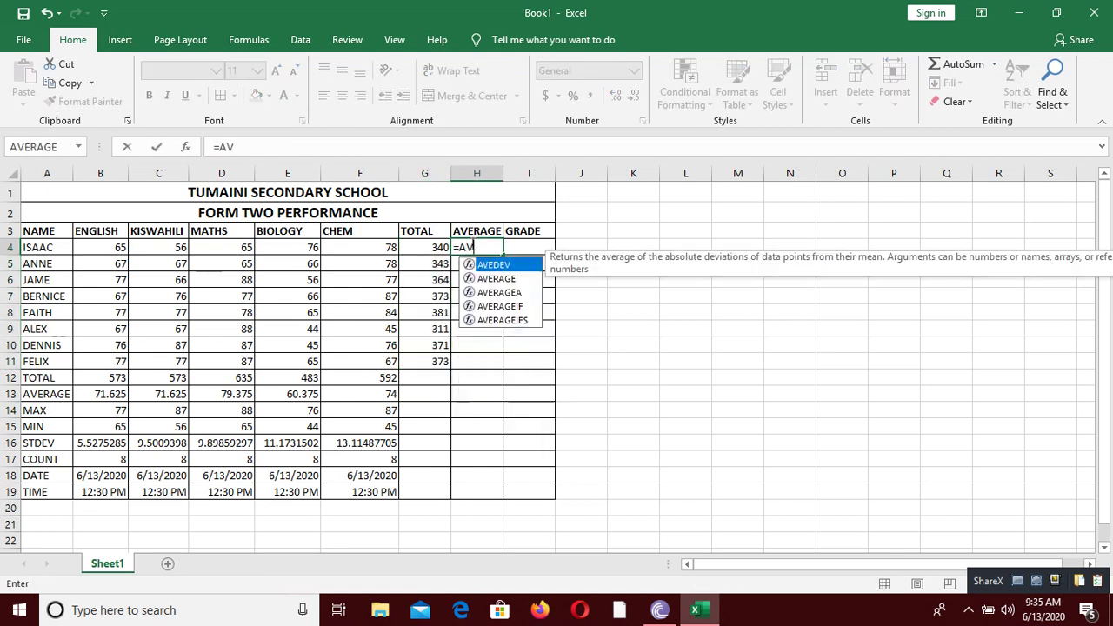
text(ERAGE)
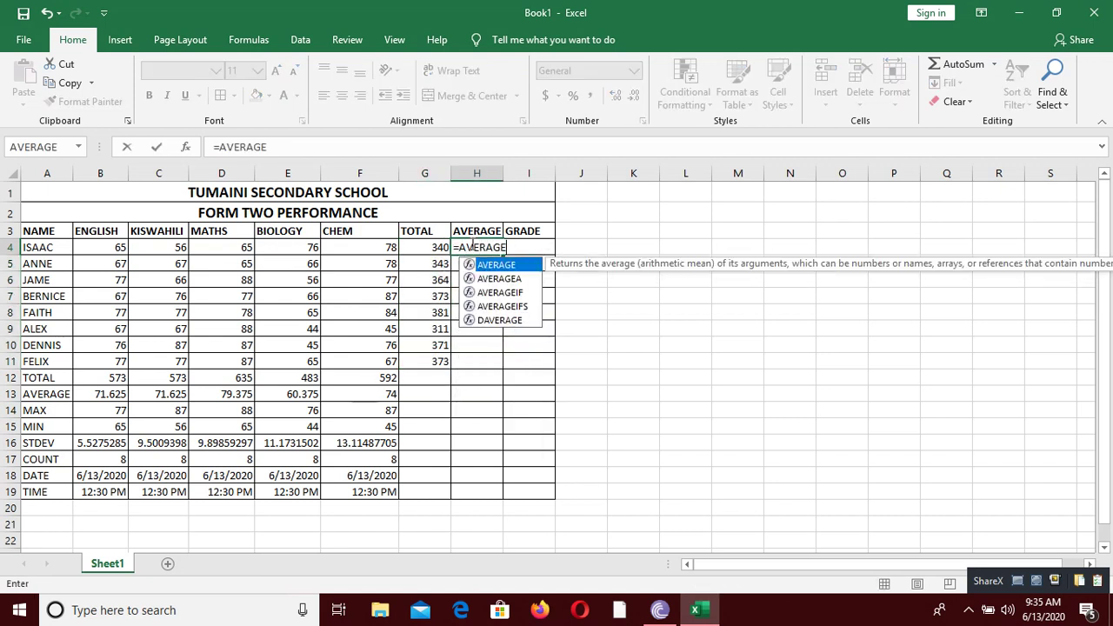
text((B4)
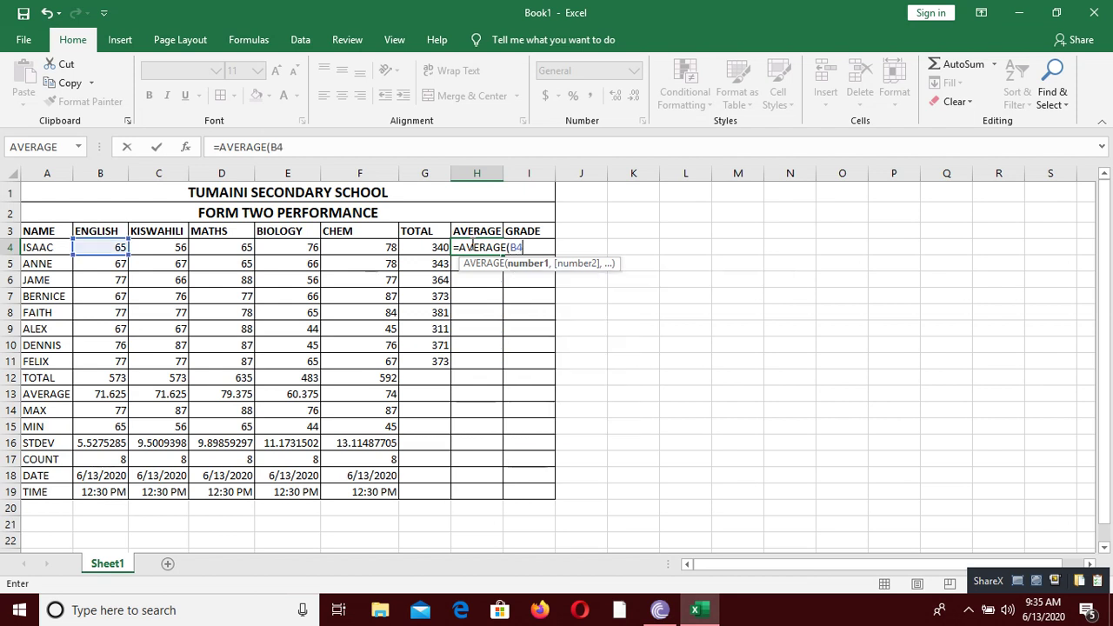
text(:F)
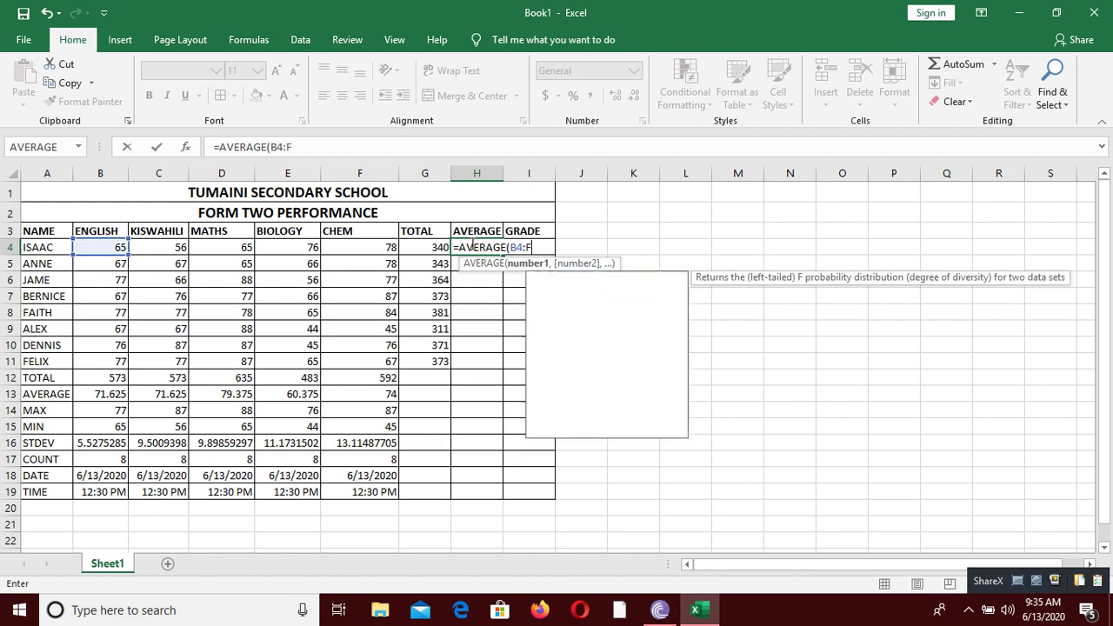
text(4))
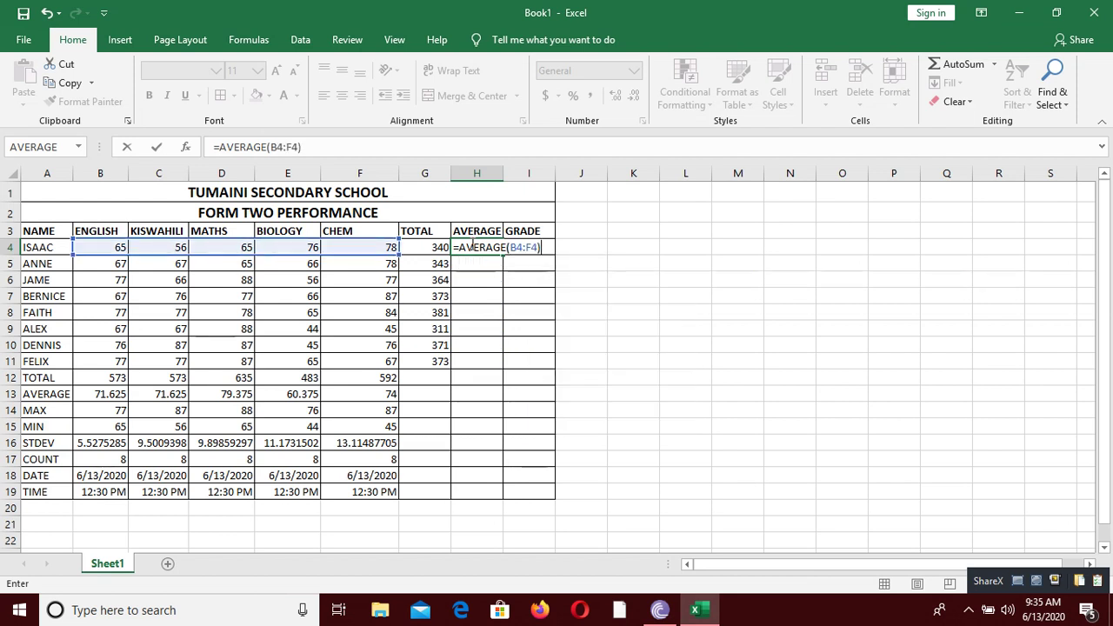
key(Return)
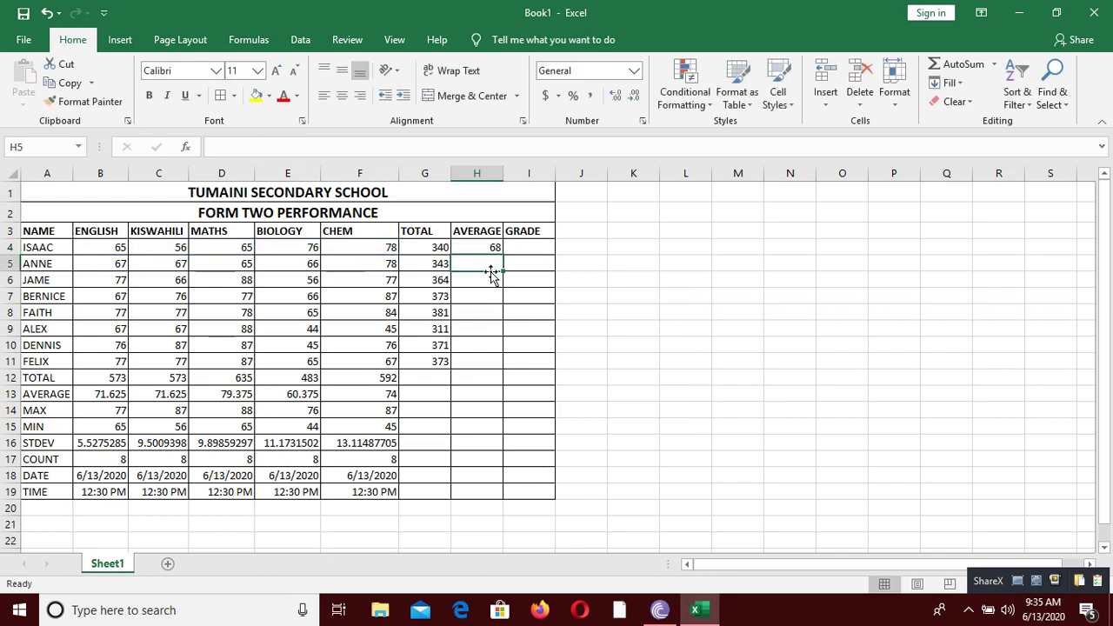
Fill the average formula in H4 down the AVERAGE column to H11
click(475, 245)
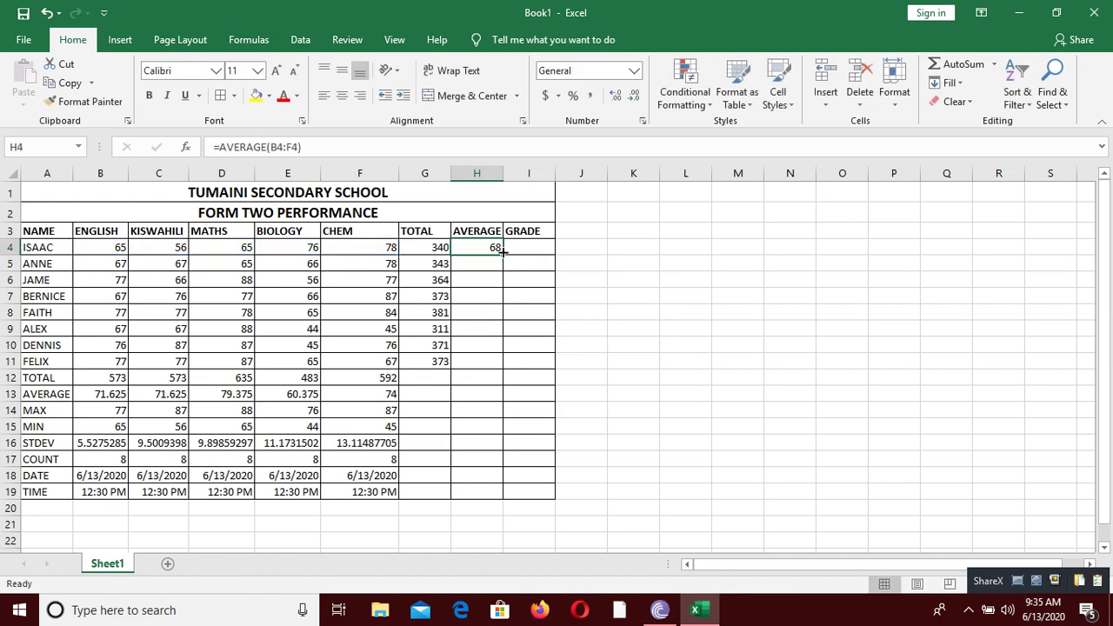
drag(502, 251, 510, 365)
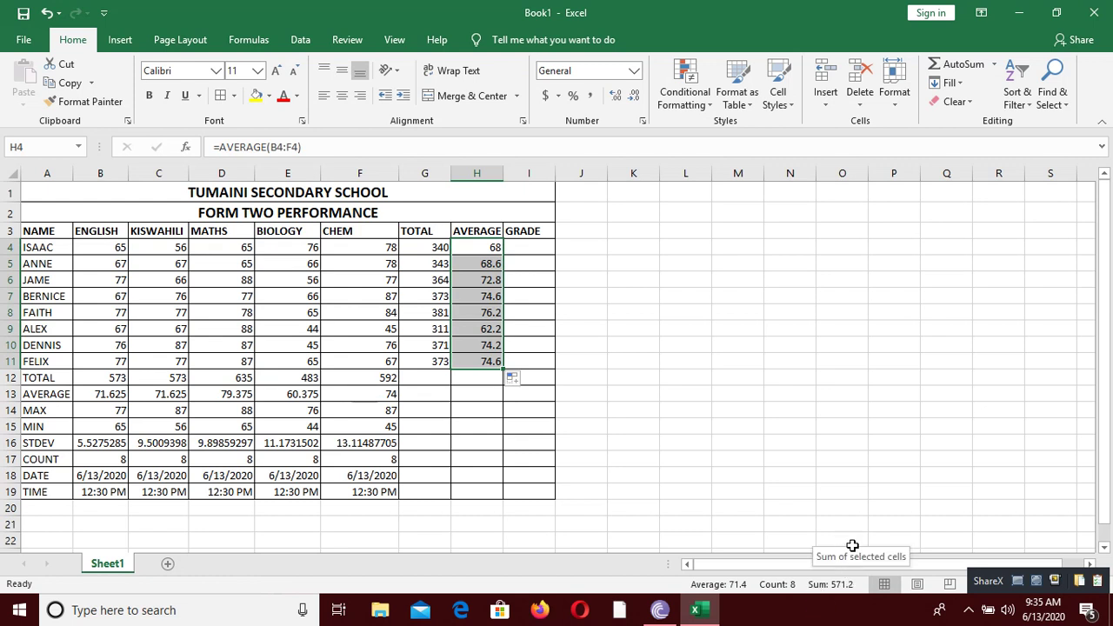
Clear the formulas from the student result cells G4:I12 and the subject summary cells B12:F21
drag(435, 248, 502, 372)
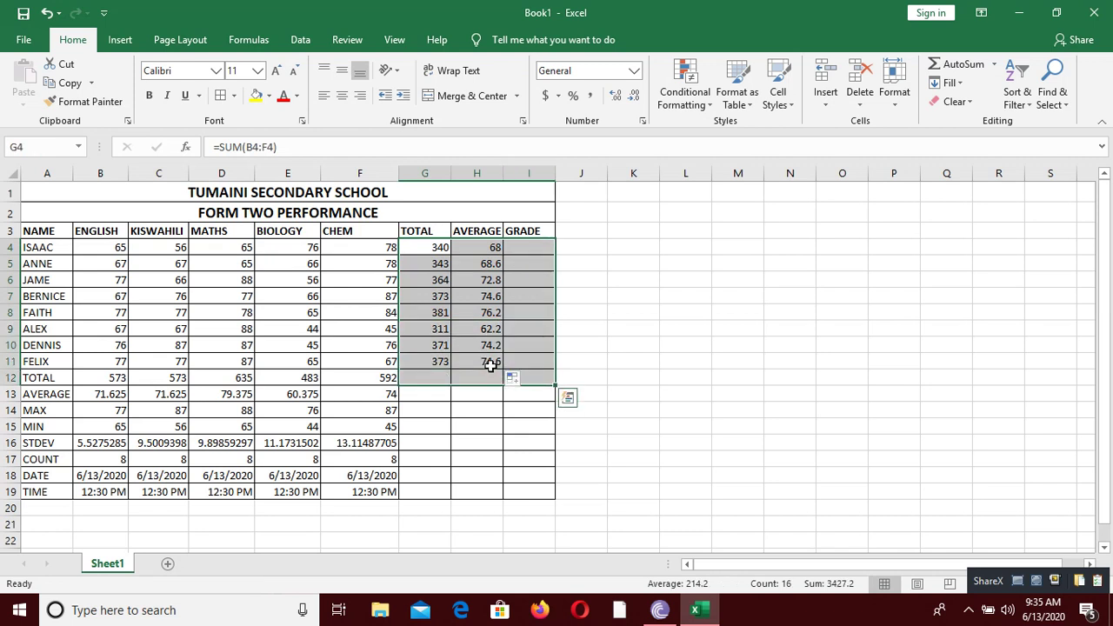
key(Delete)
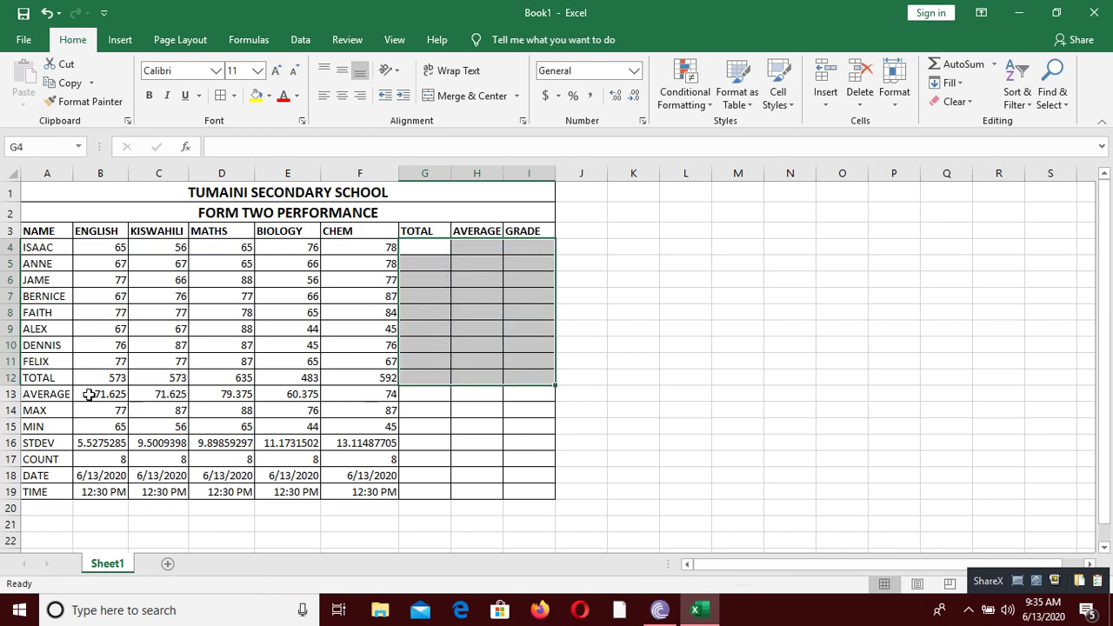
drag(91, 379, 371, 524)
key(Delete)
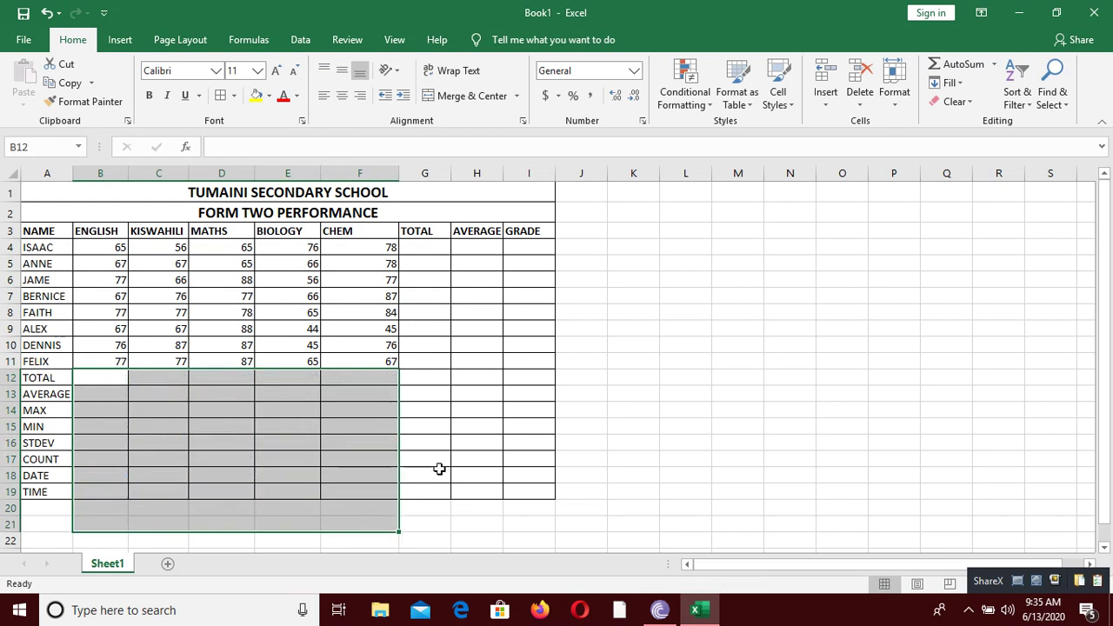
click(438, 470)
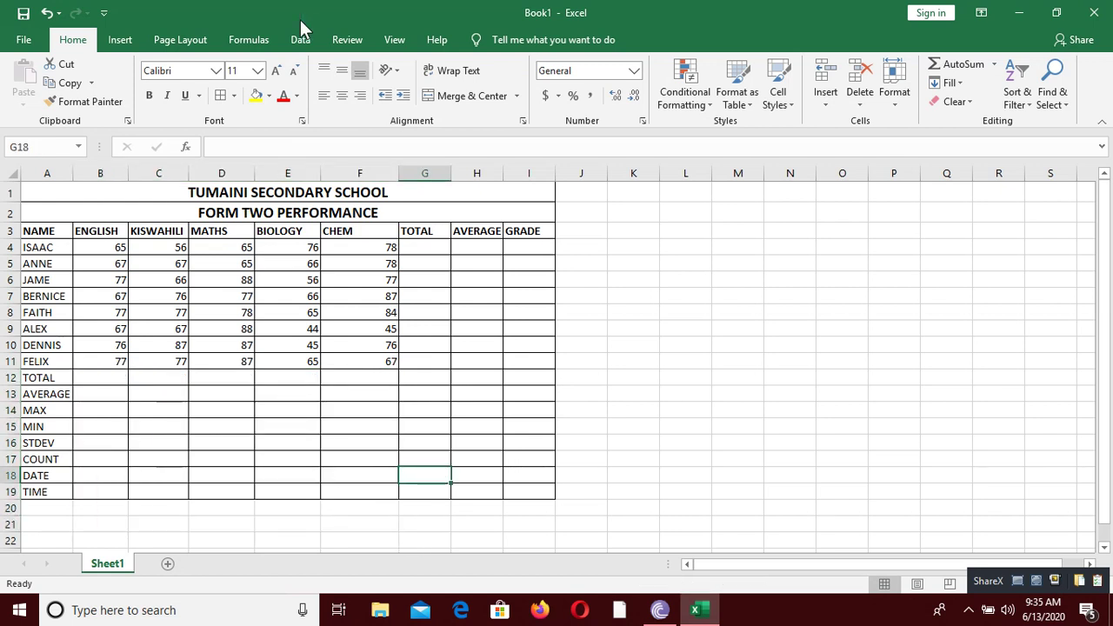
Insert the SUM function in B12 to total the ENGLISH marks in B4:B11
click(105, 377)
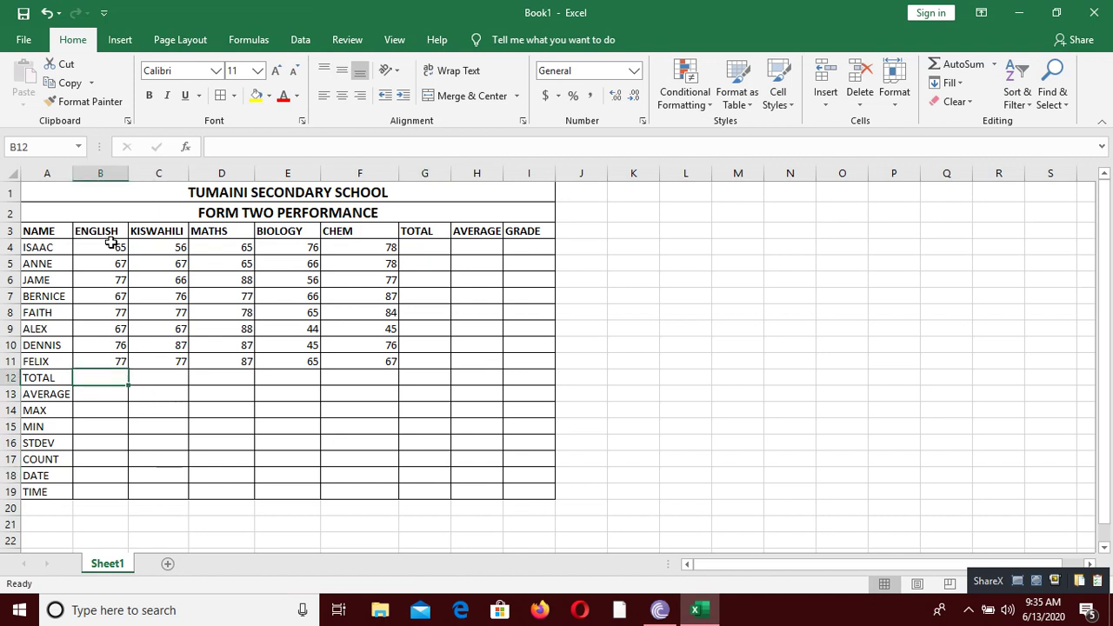
click(186, 147)
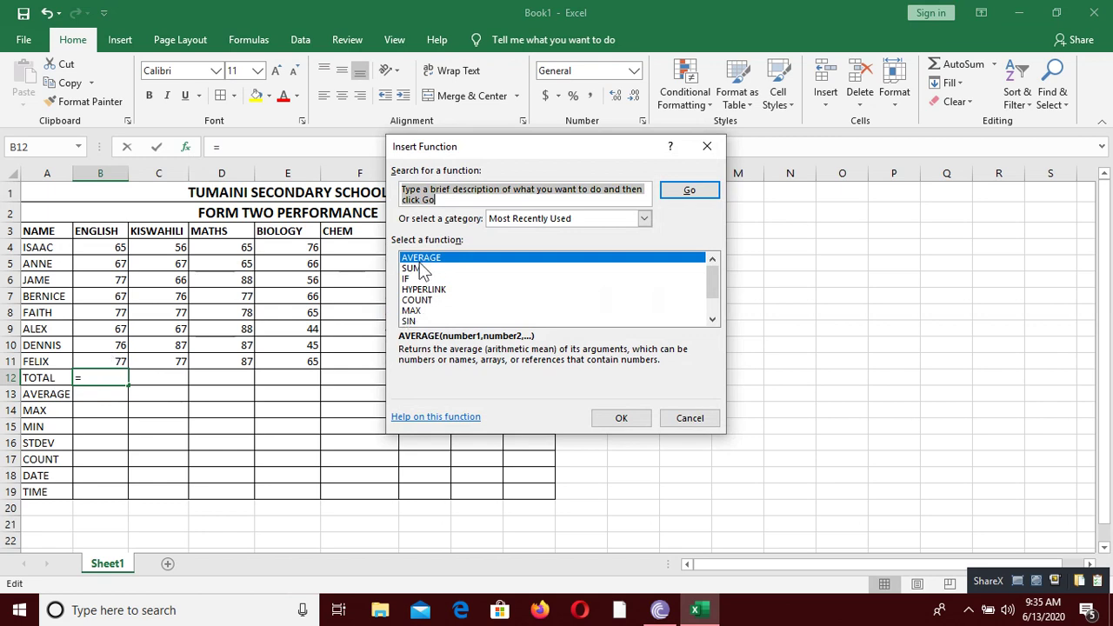
click(416, 269)
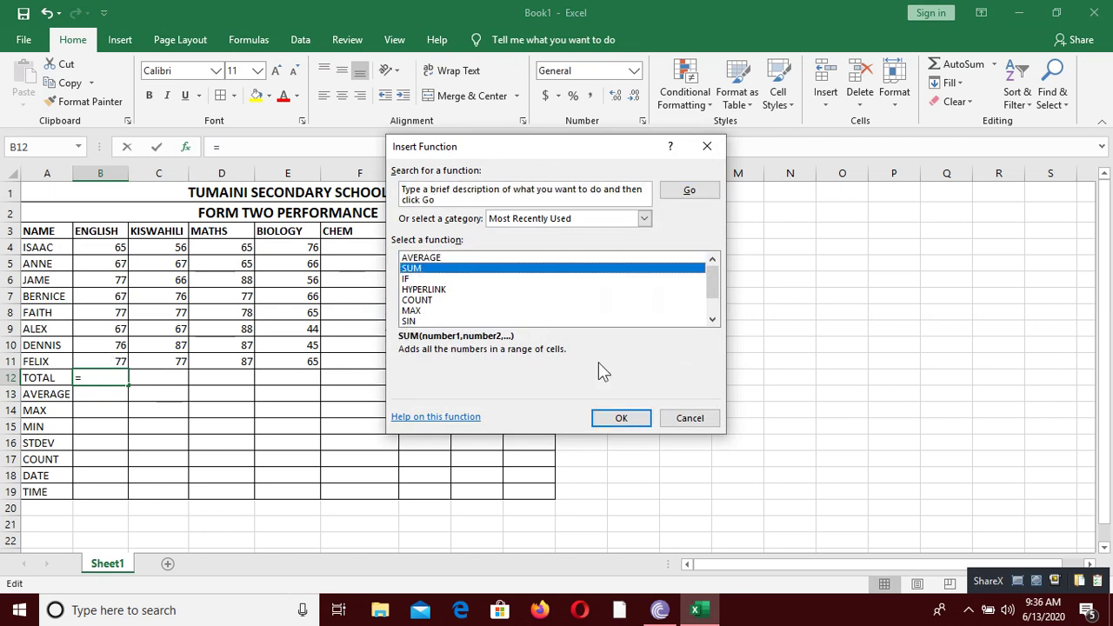
click(620, 418)
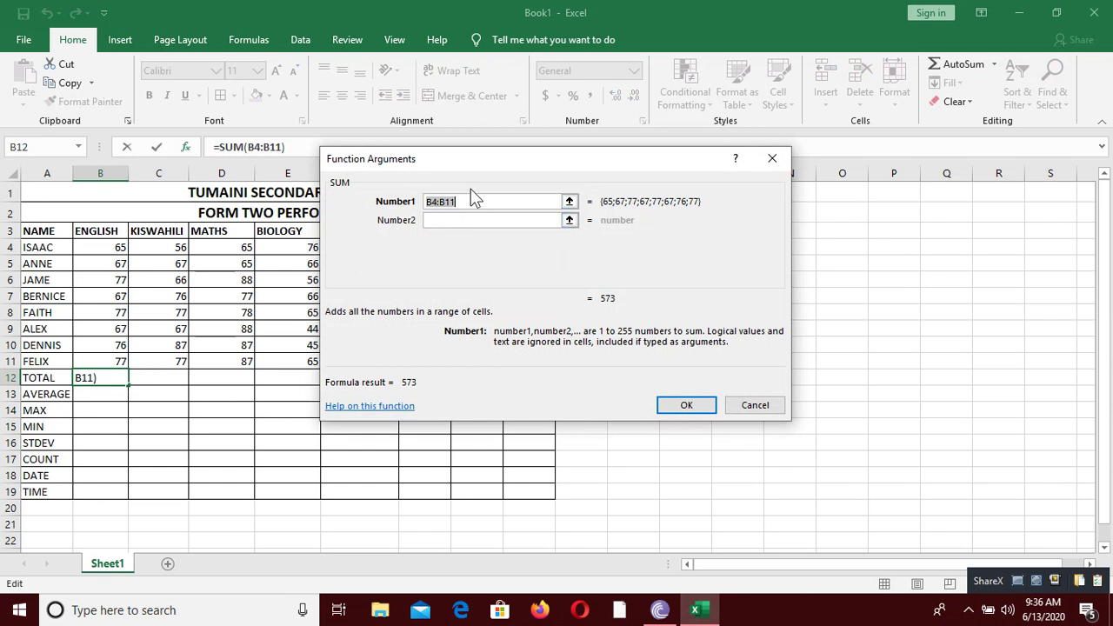
click(686, 405)
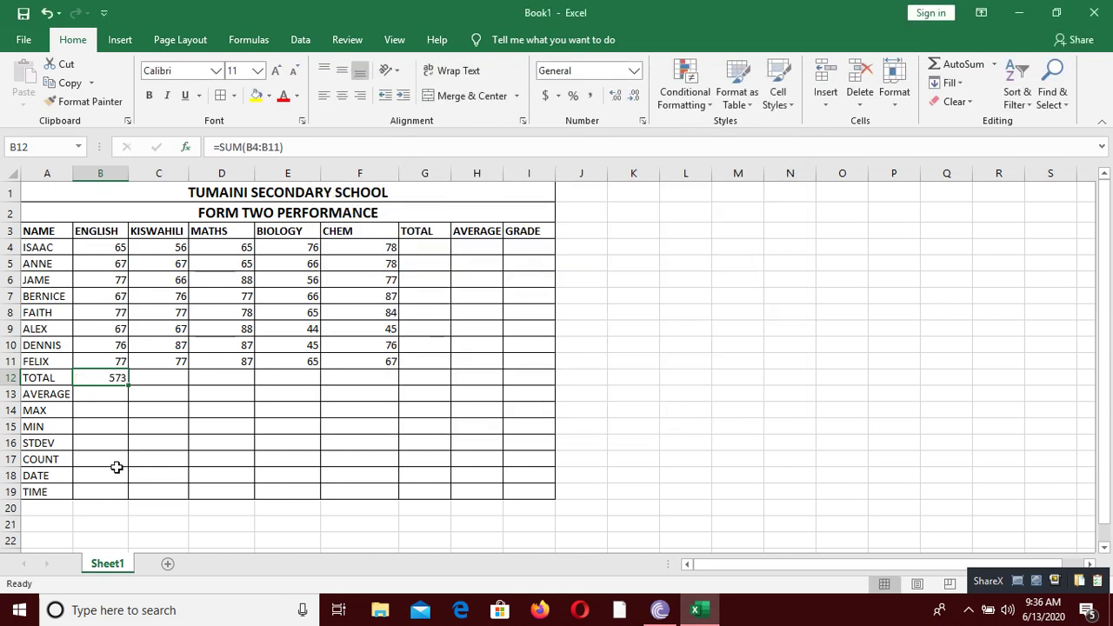
Insert the AVERAGE function in B13 with the ENGLISH marks B4:B11 as its range
click(121, 400)
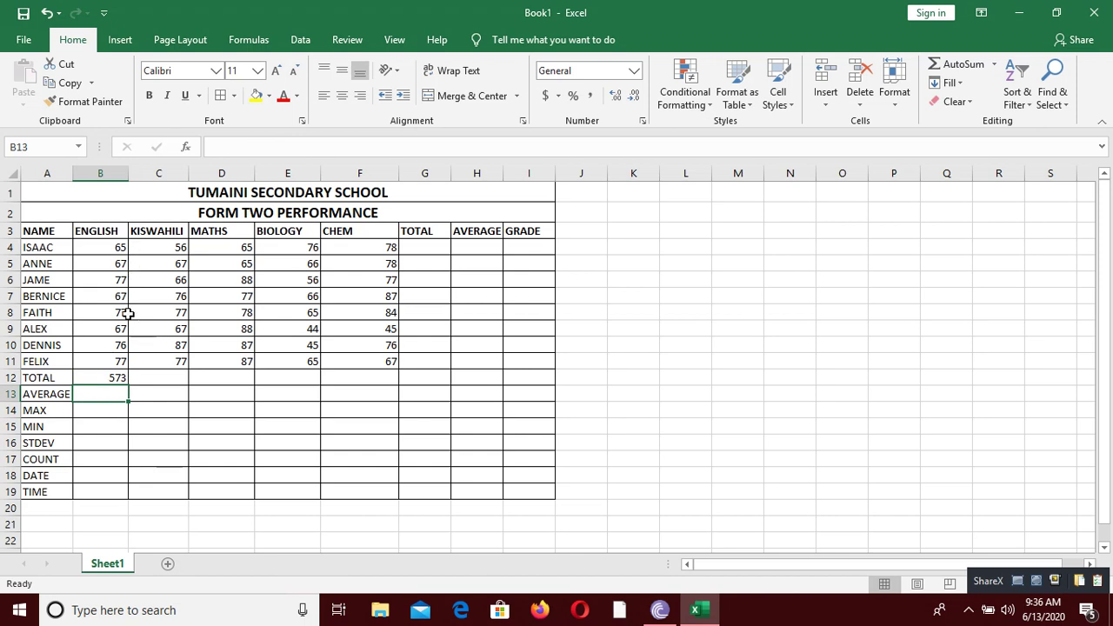
click(185, 147)
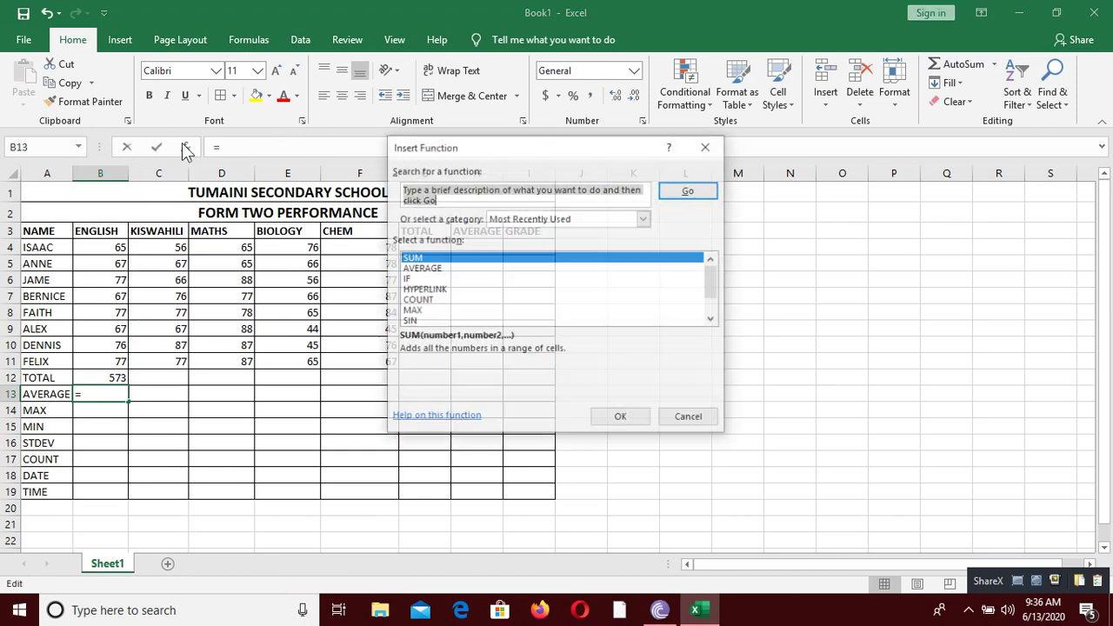
click(421, 268)
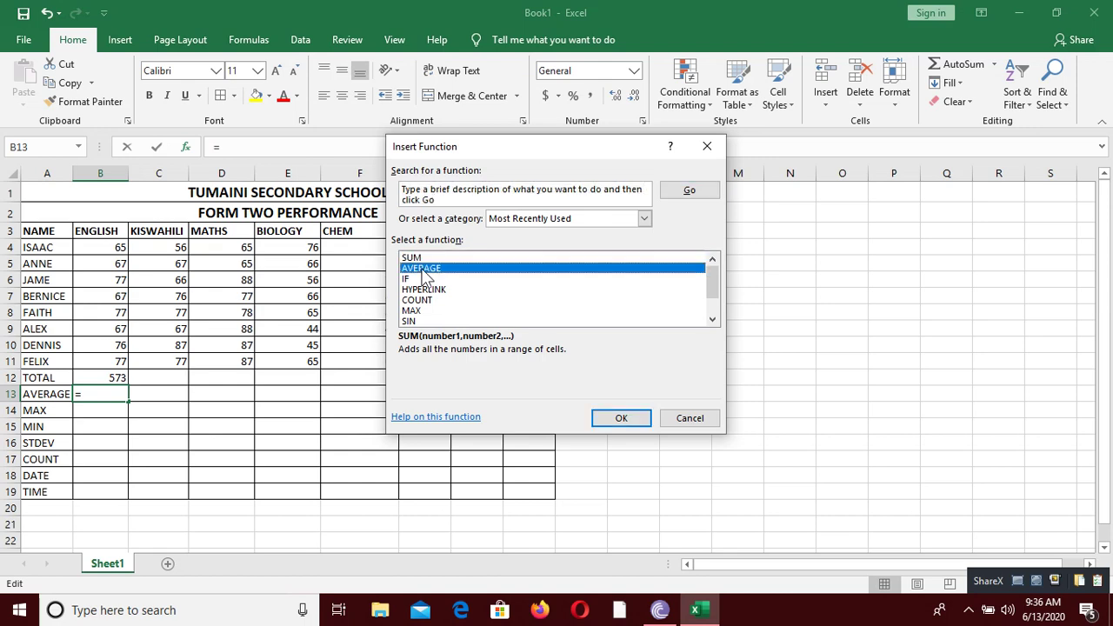
click(622, 418)
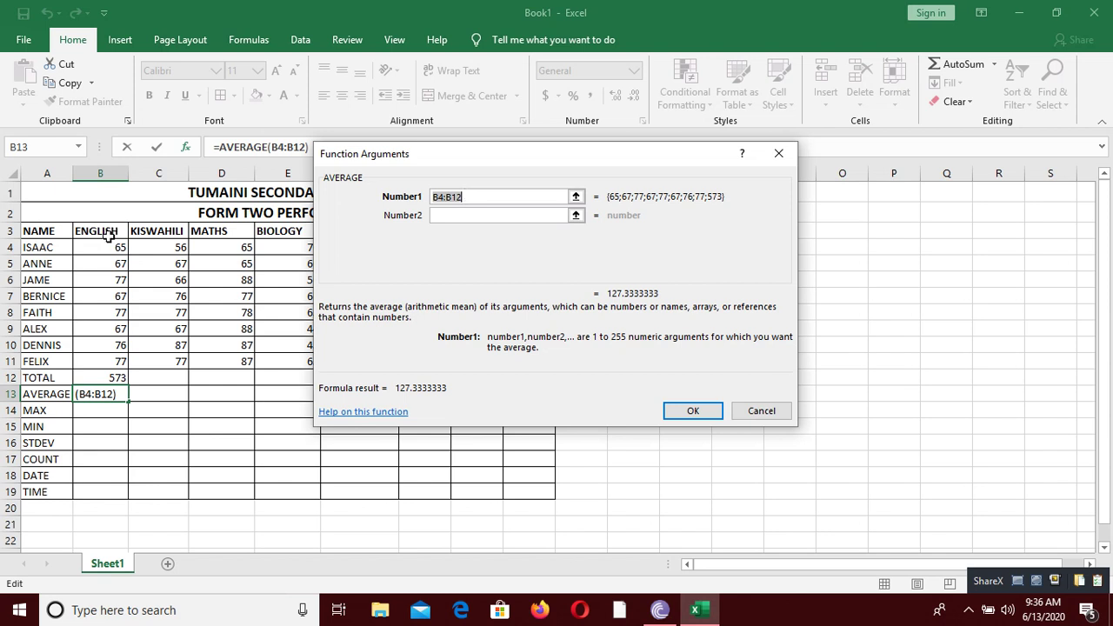
drag(111, 246, 128, 357)
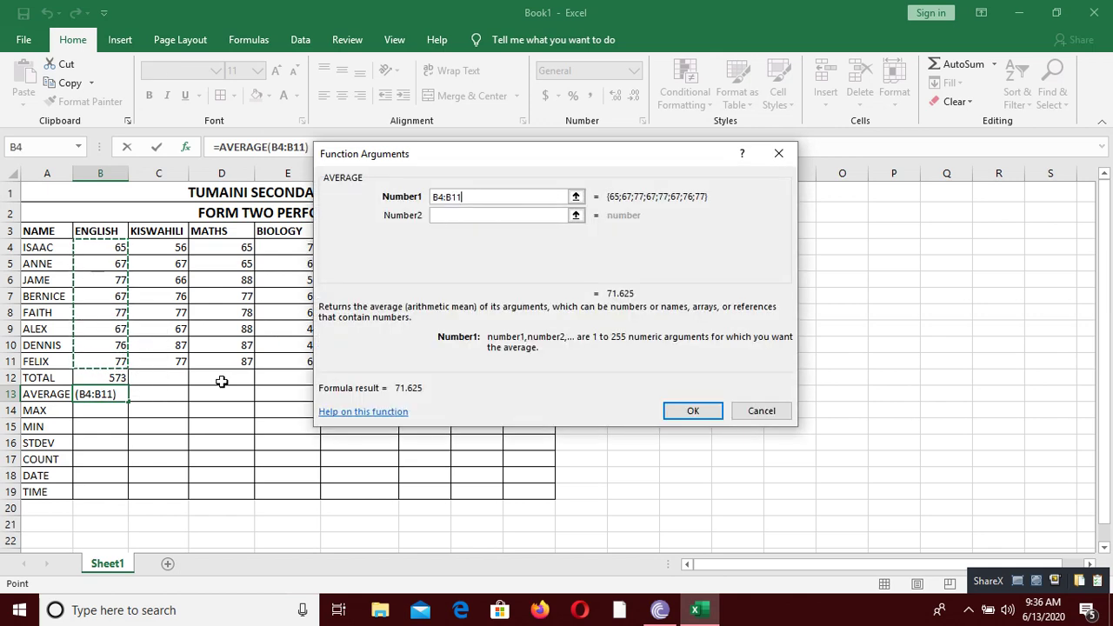
key(Return)
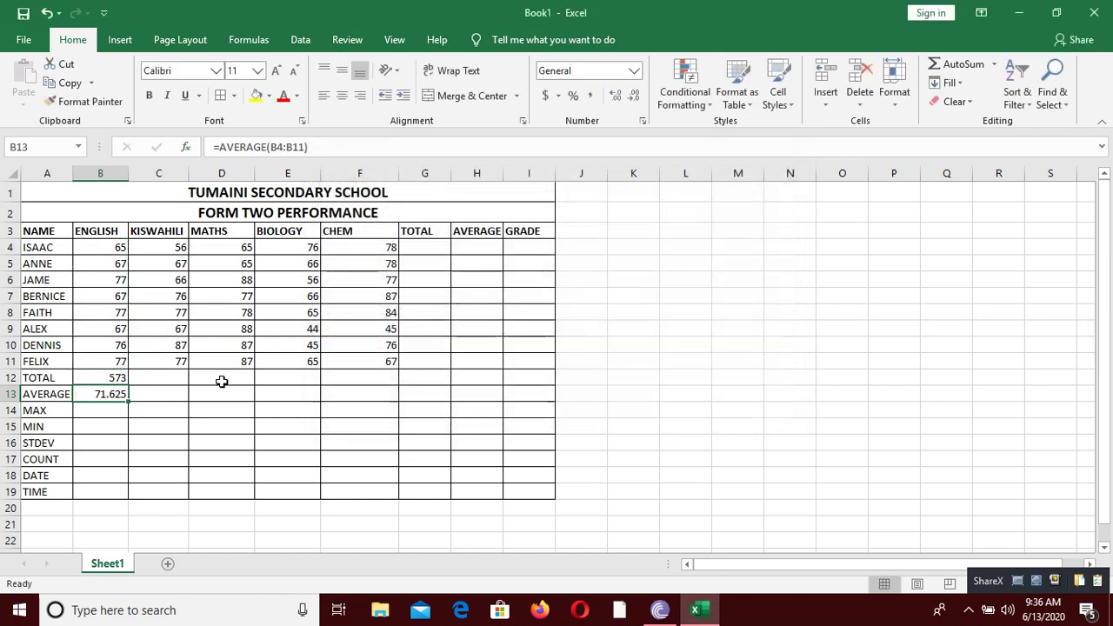
Insert the MAX function in B14 with the ENGLISH marks B4:B11 as its range
click(111, 408)
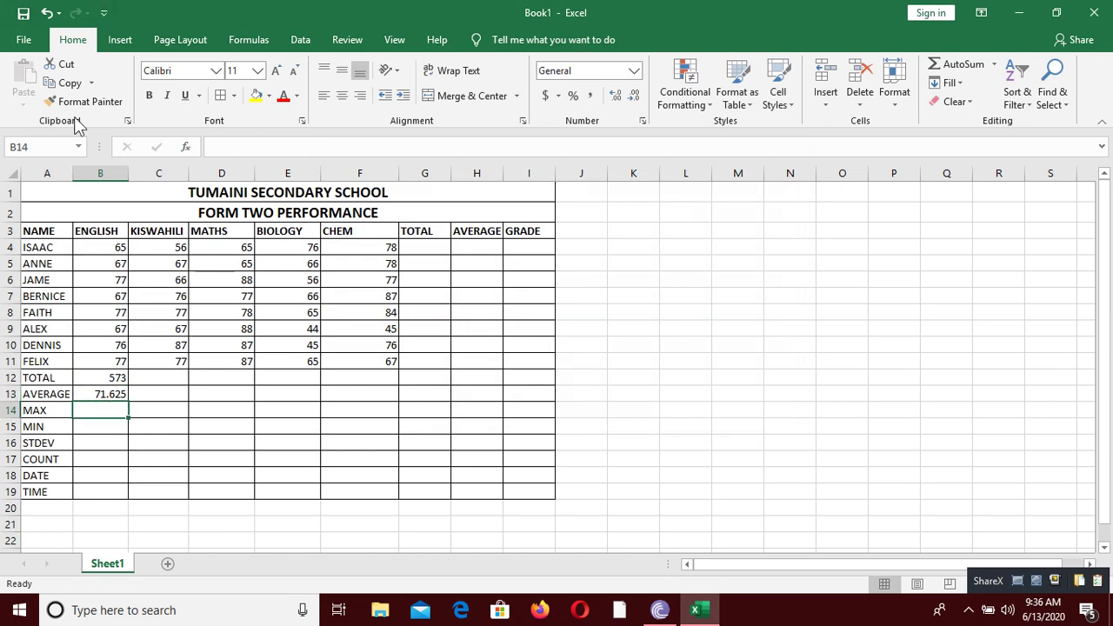
click(193, 148)
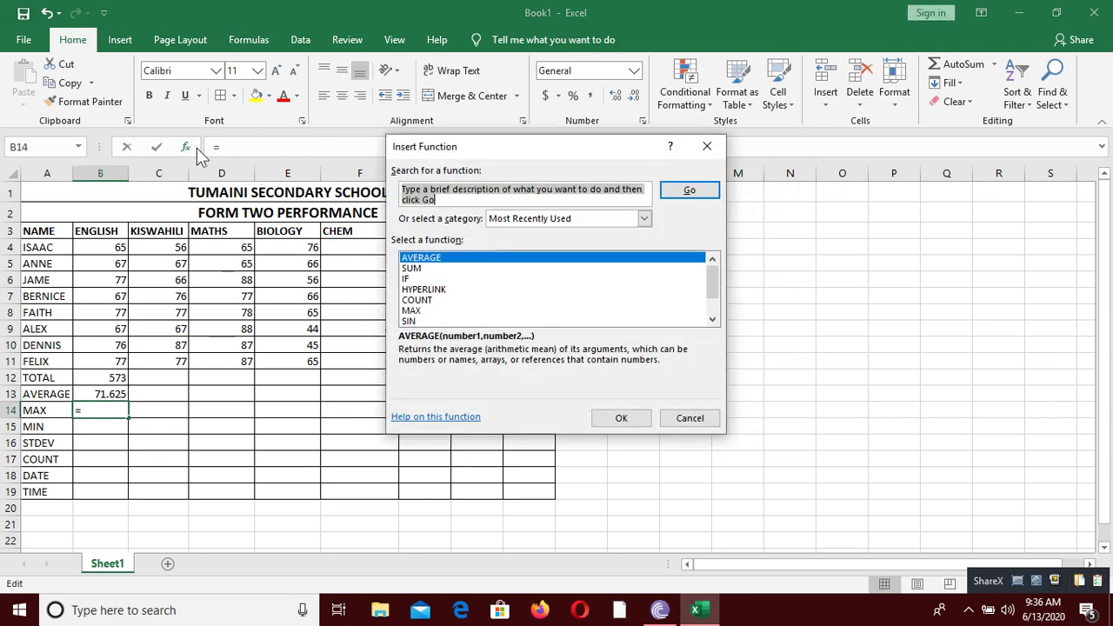
click(426, 312)
click(613, 419)
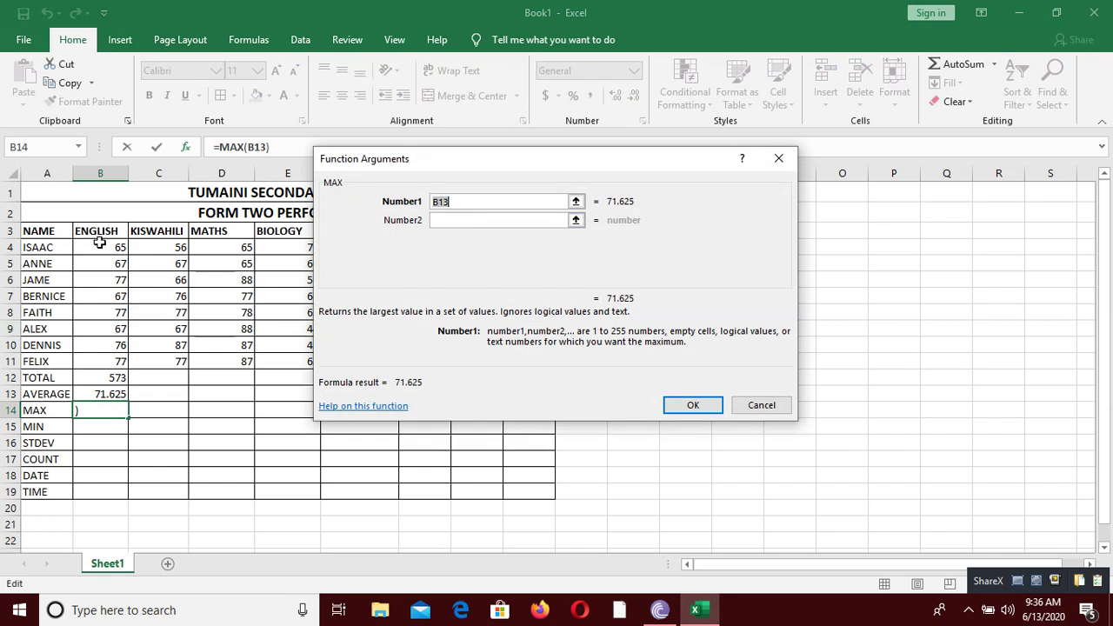
drag(100, 244, 116, 362)
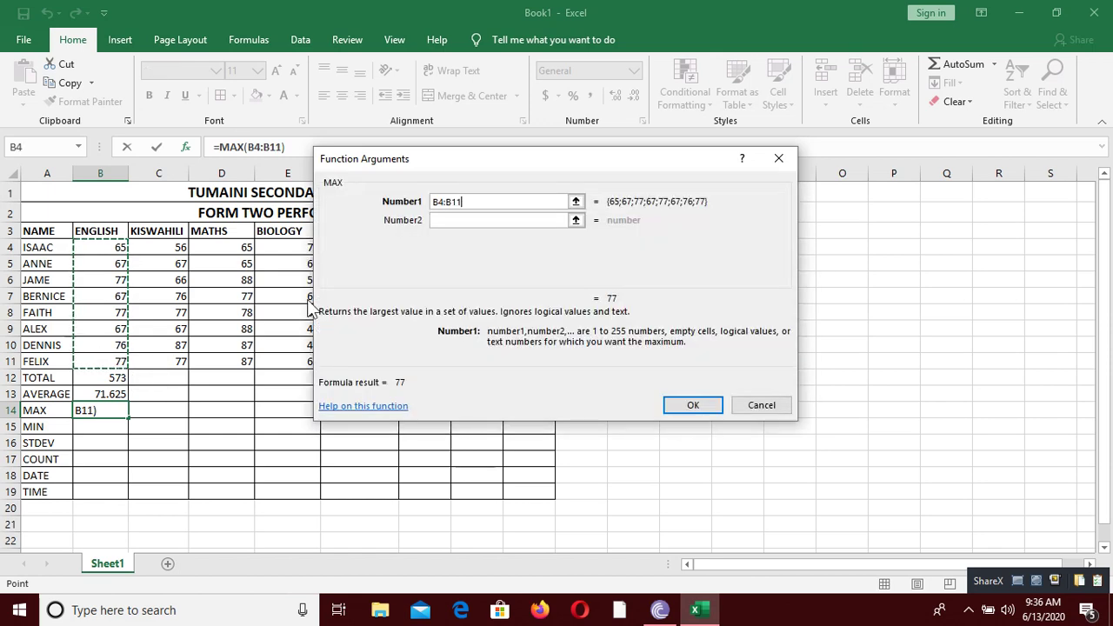
click(693, 405)
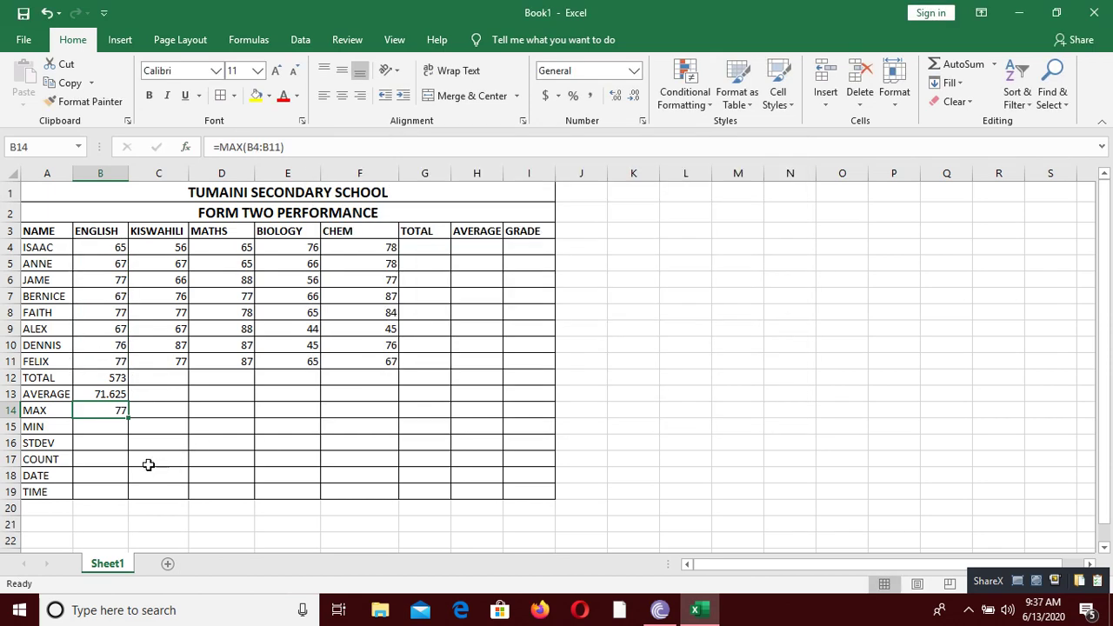
Insert the MIN function from the AutoSum functions in B15, using the ENGLISH marks B4:B11
click(110, 425)
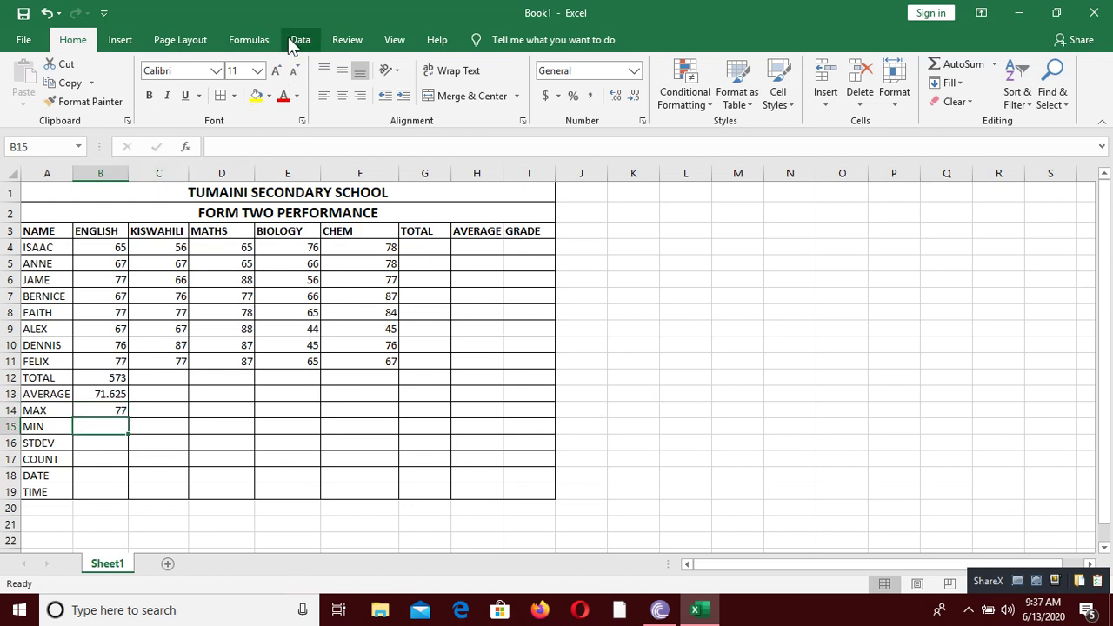
click(252, 48)
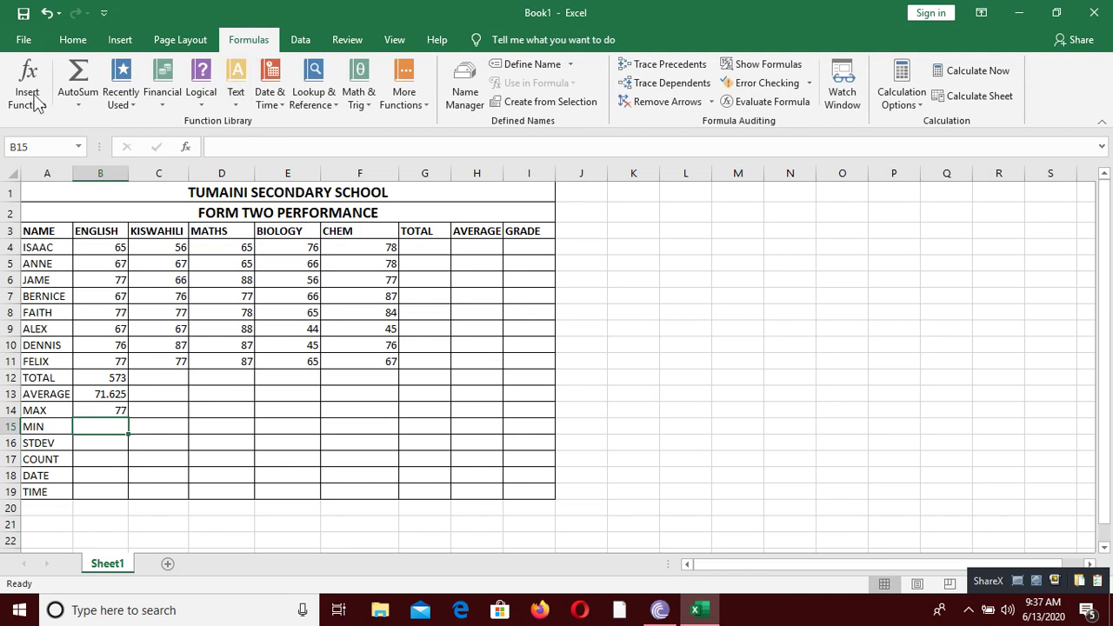
click(79, 108)
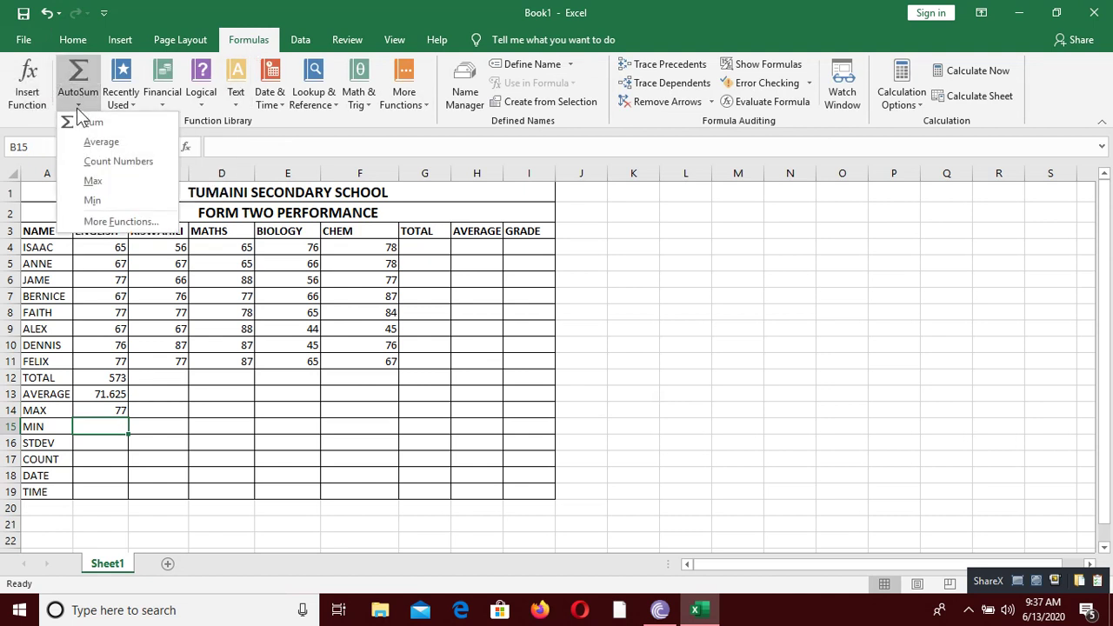
click(93, 200)
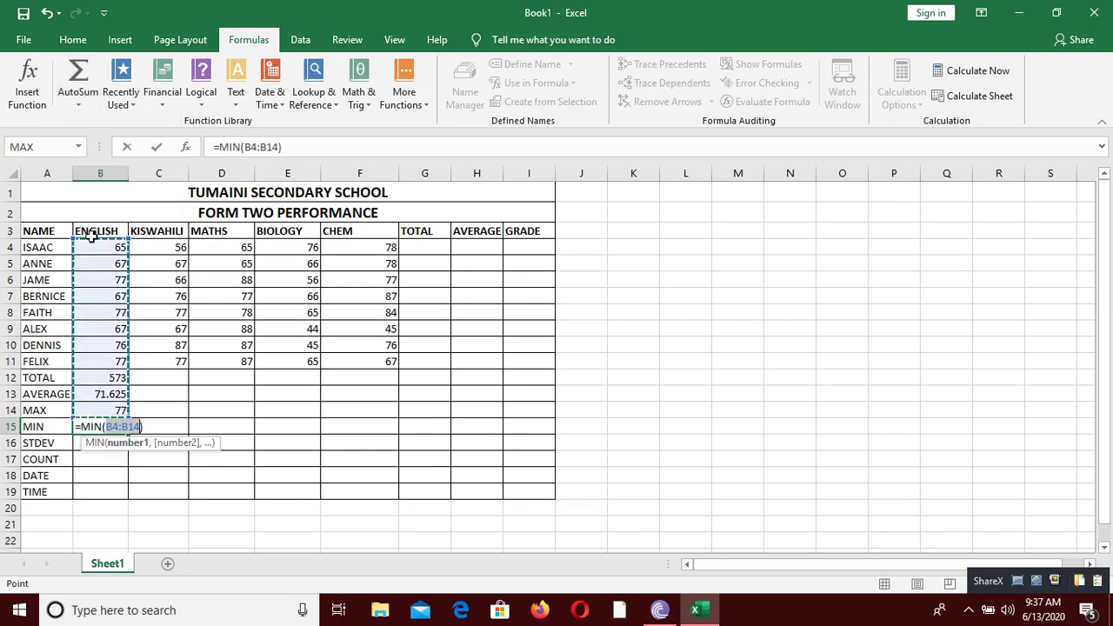
drag(96, 246, 116, 358)
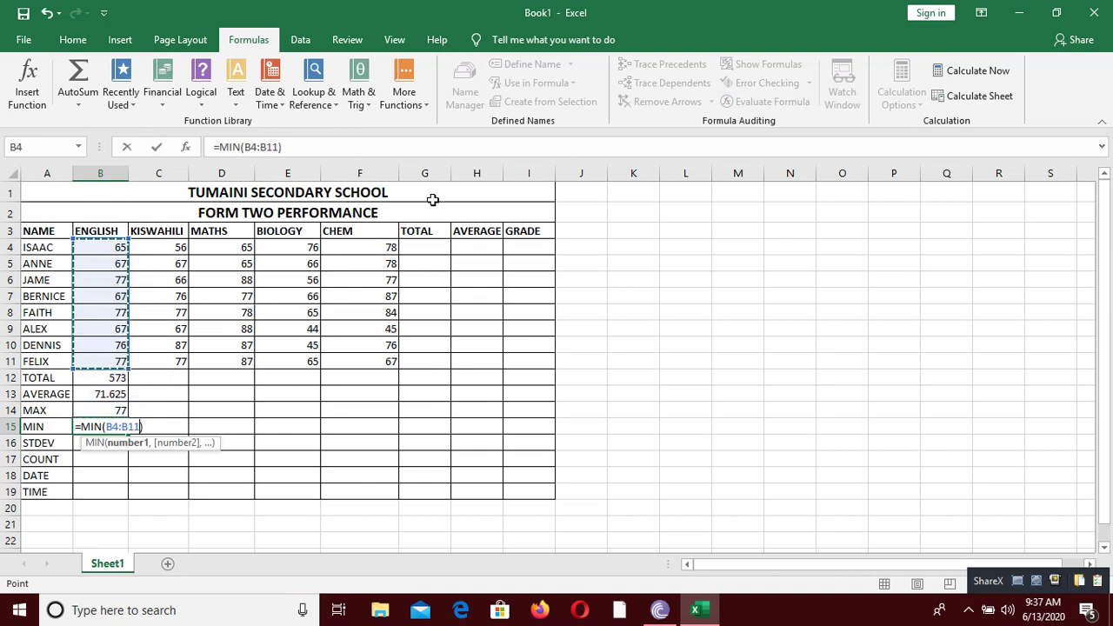
key(Return)
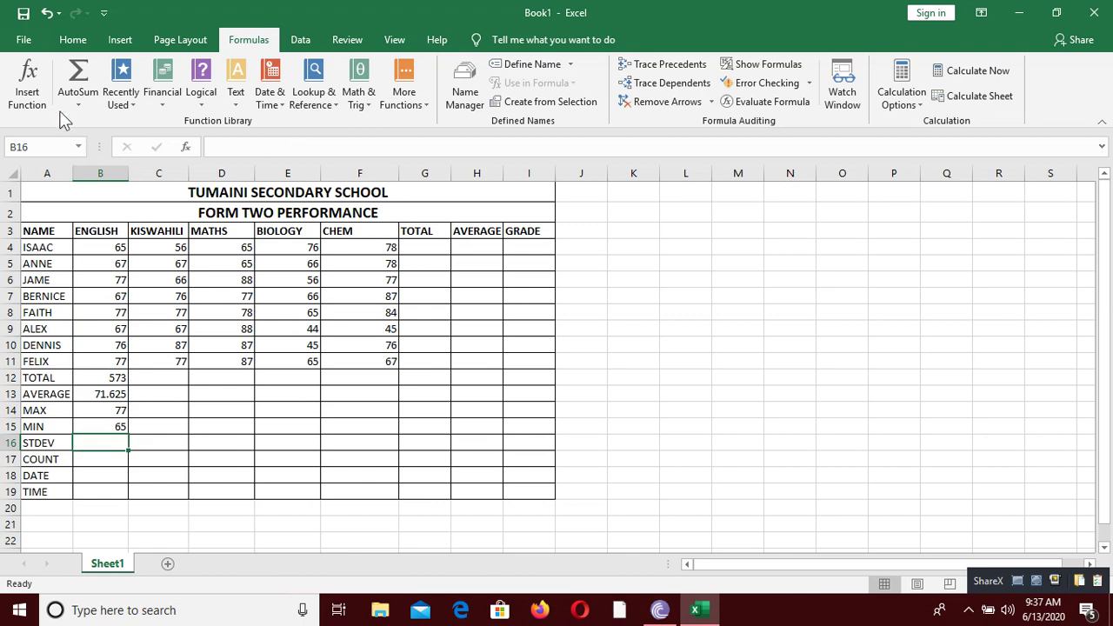
Insert the STDEV function in B16 with the ENGLISH marks B4:B11 as its range
click(86, 110)
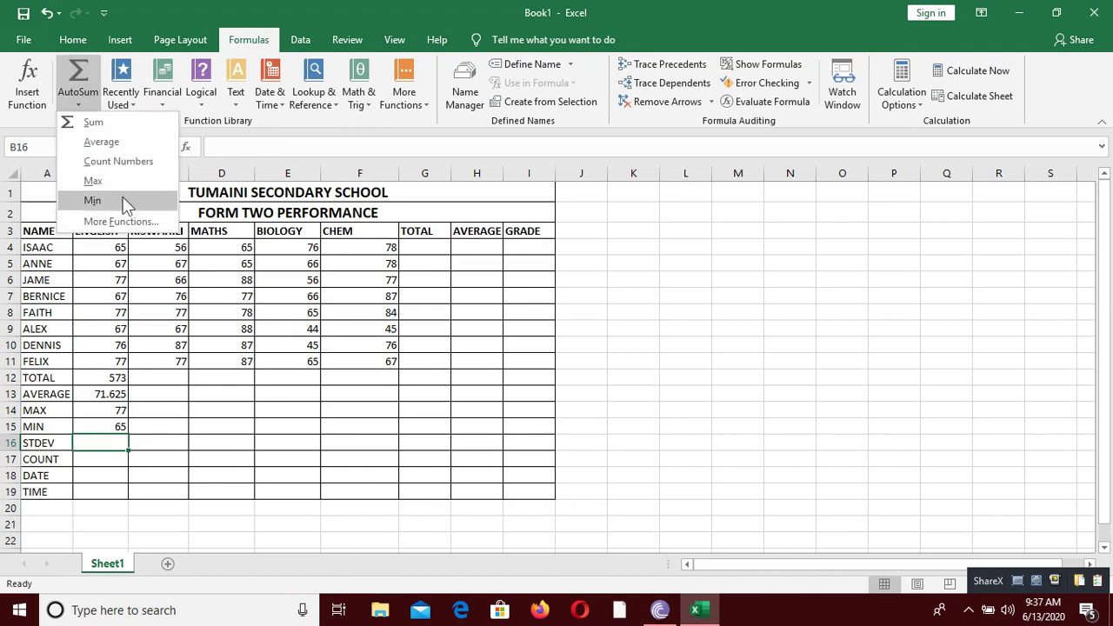
click(148, 223)
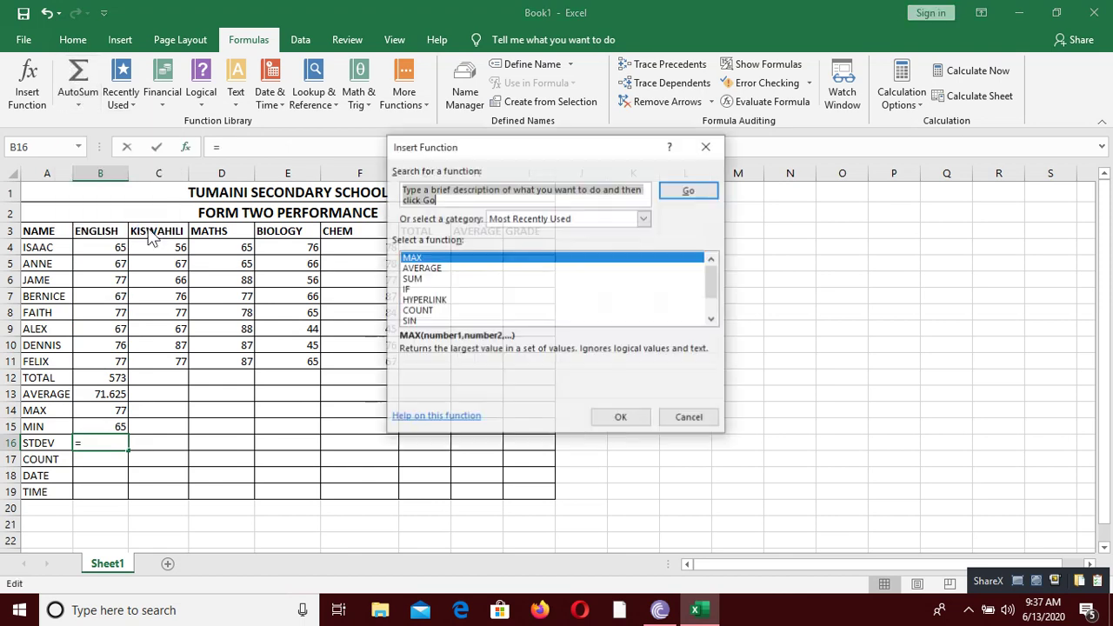
click(713, 319)
click(713, 319)
click(712, 319)
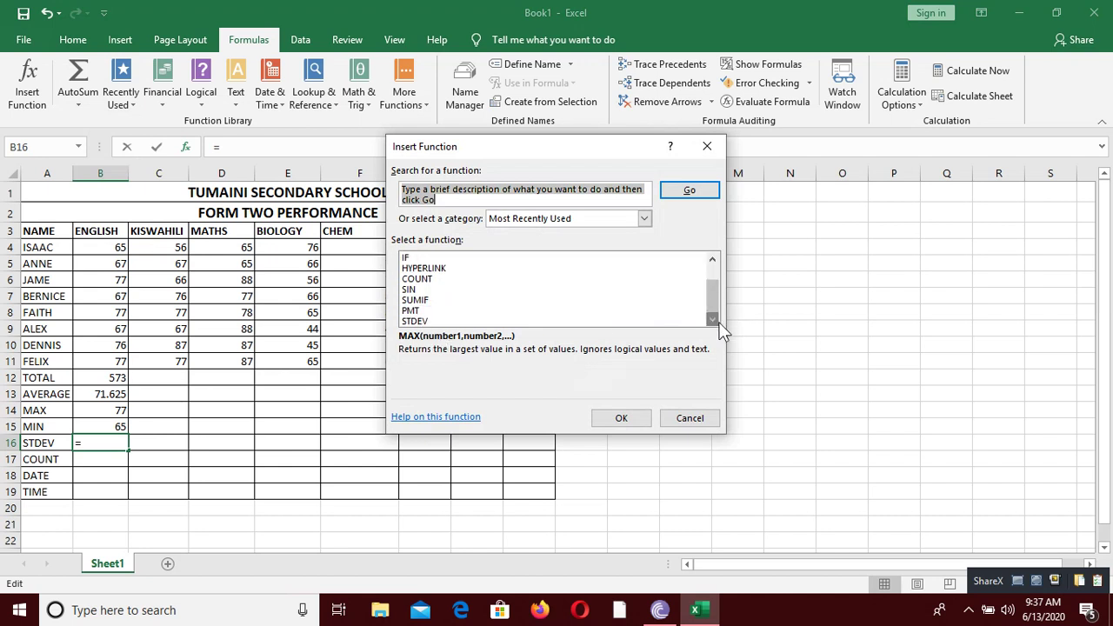
click(445, 321)
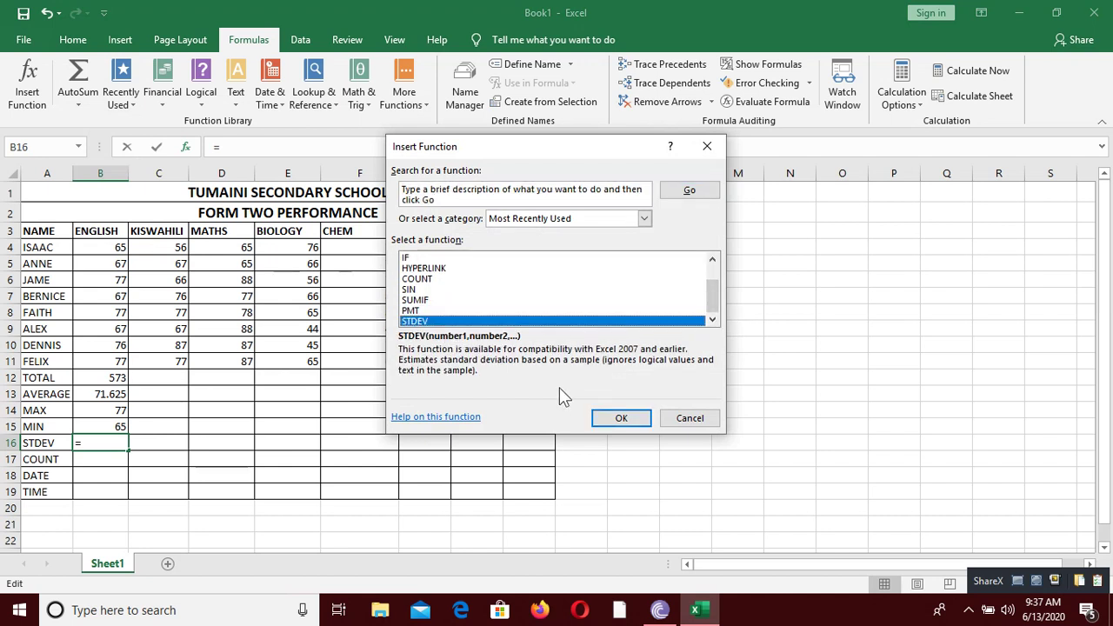
click(620, 420)
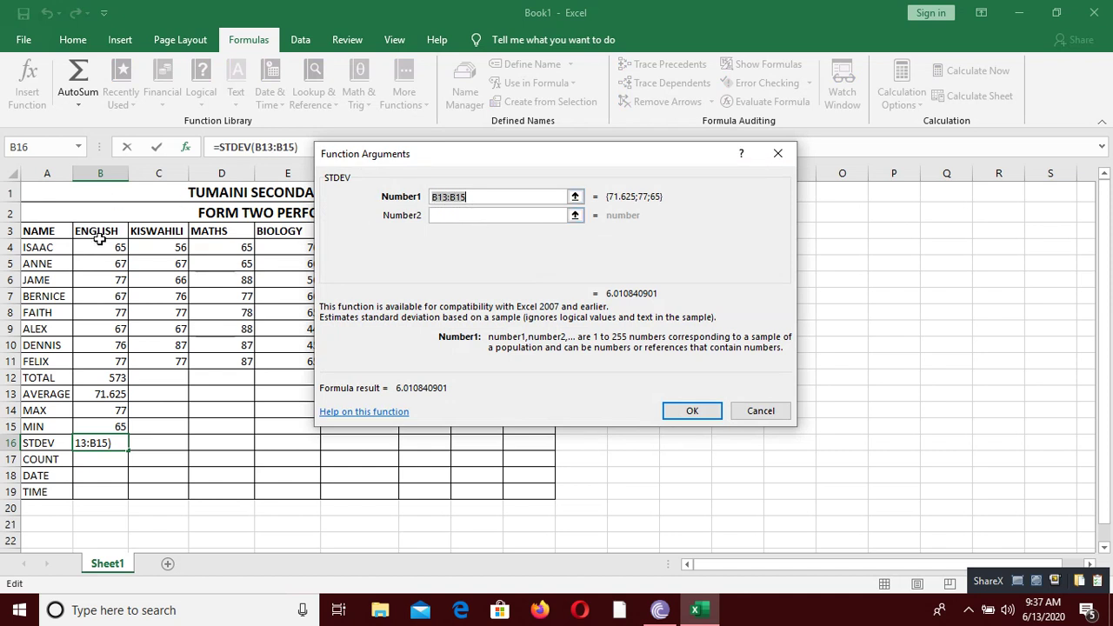
drag(101, 243, 120, 365)
click(695, 412)
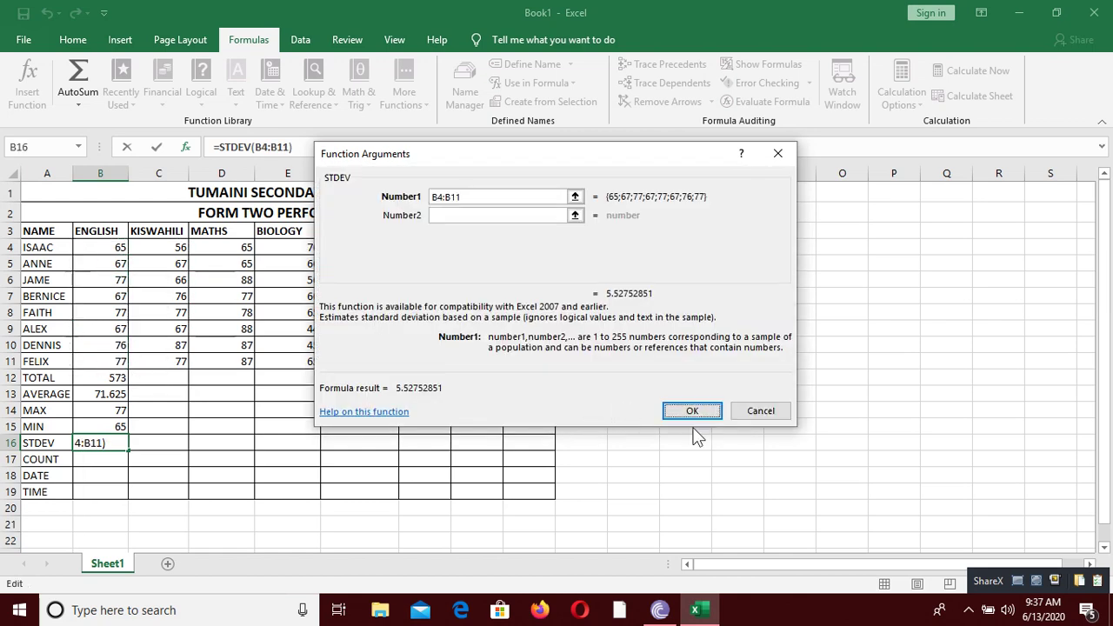
click(690, 412)
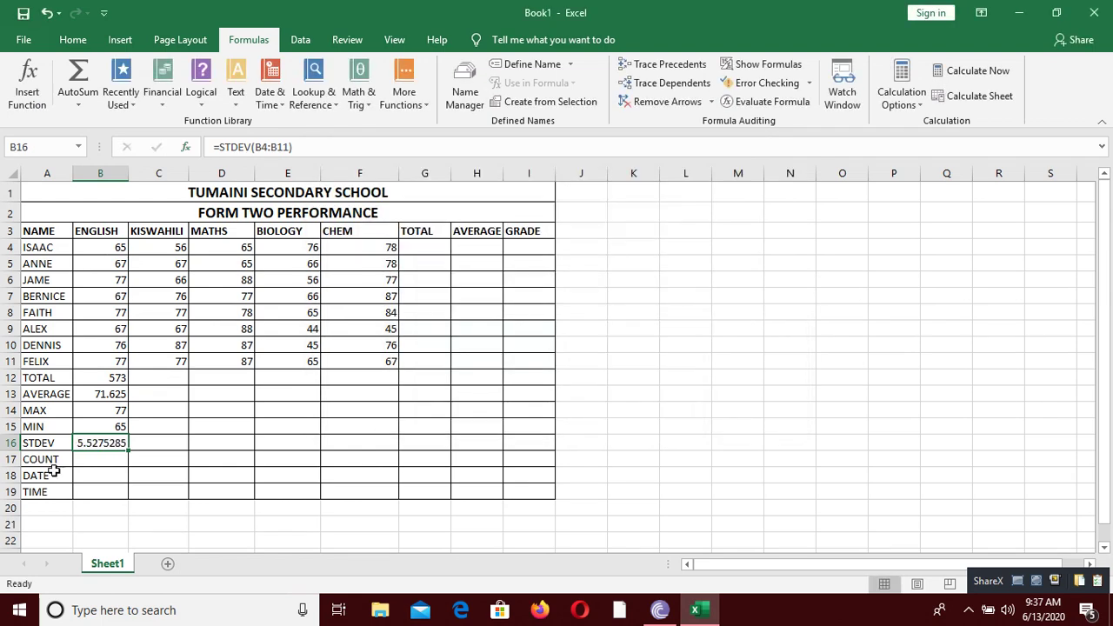
Search the functions for DATE and start inserting the DATE function in B17
click(100, 453)
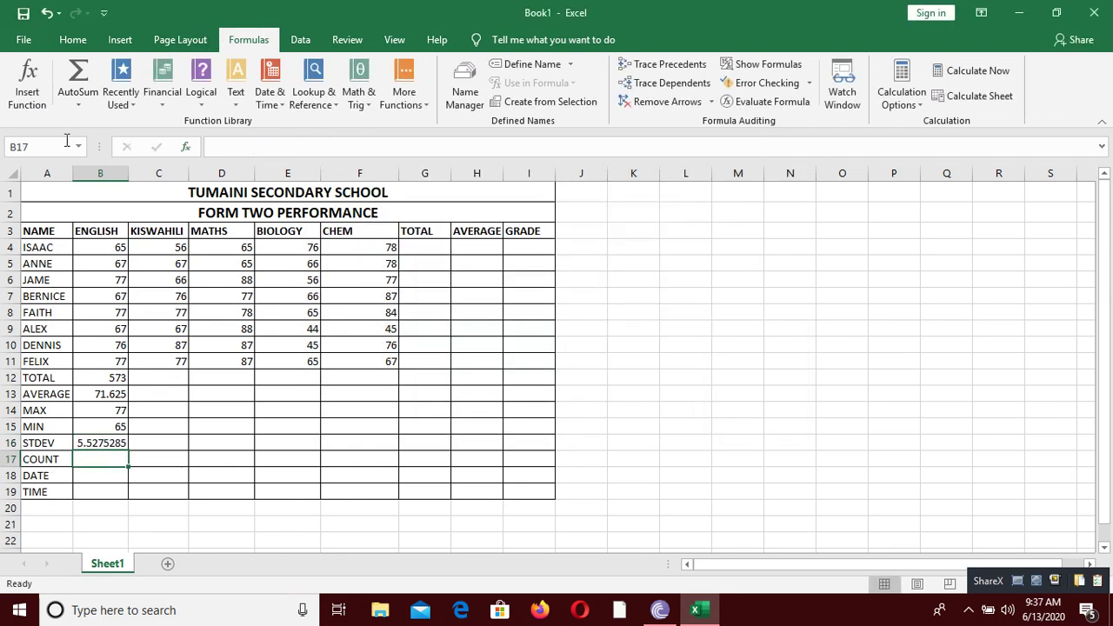
click(81, 108)
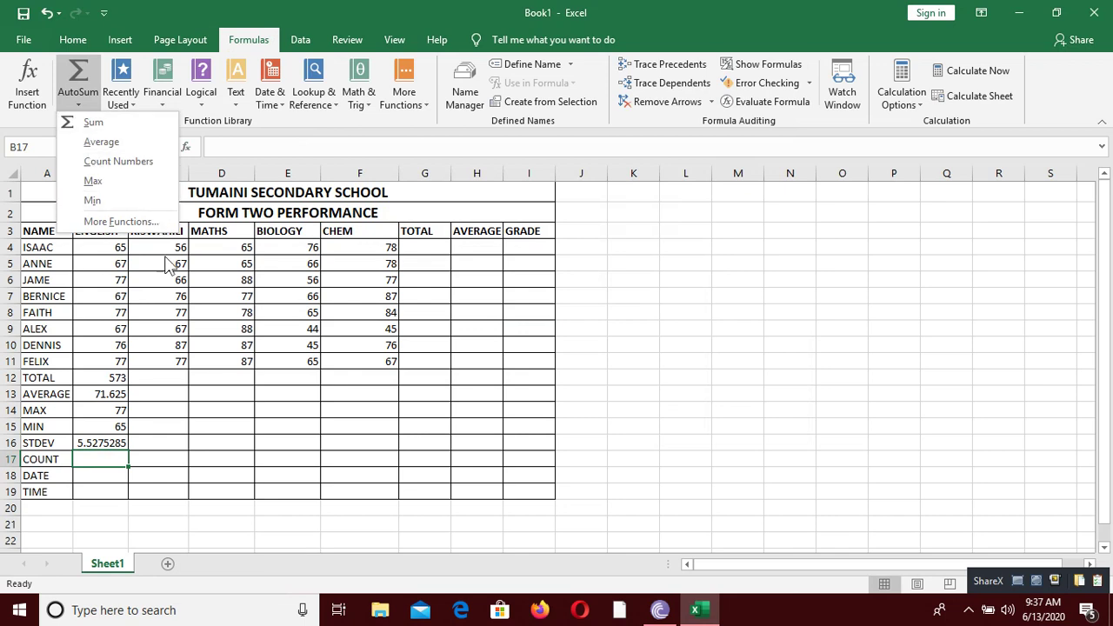
click(152, 228)
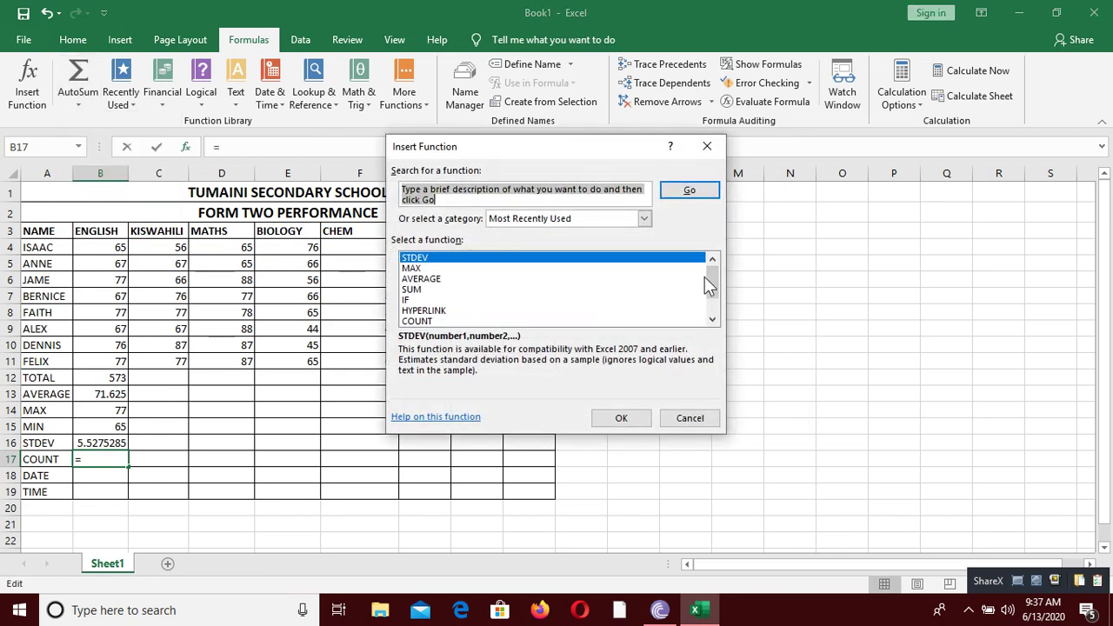
drag(712, 300, 691, 189)
key(BackSpace)
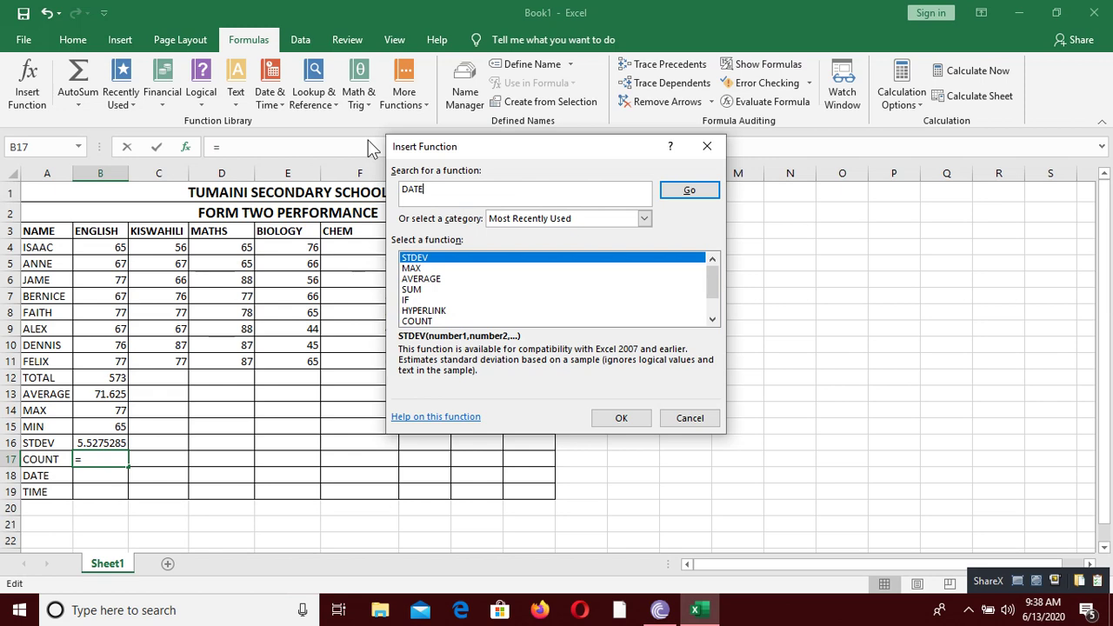
click(687, 191)
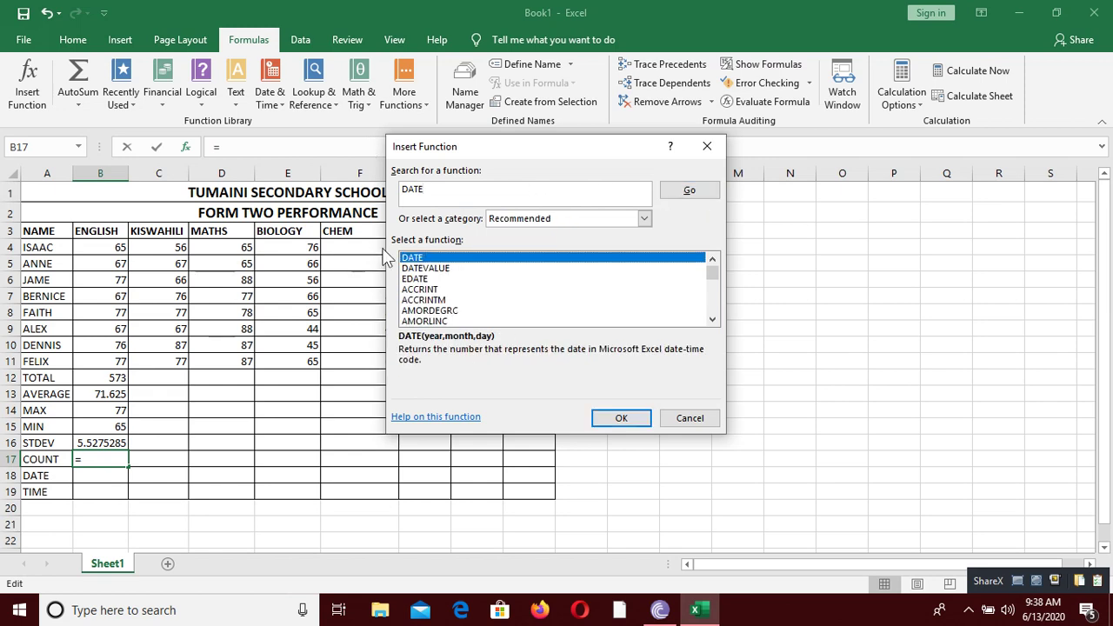
click(620, 418)
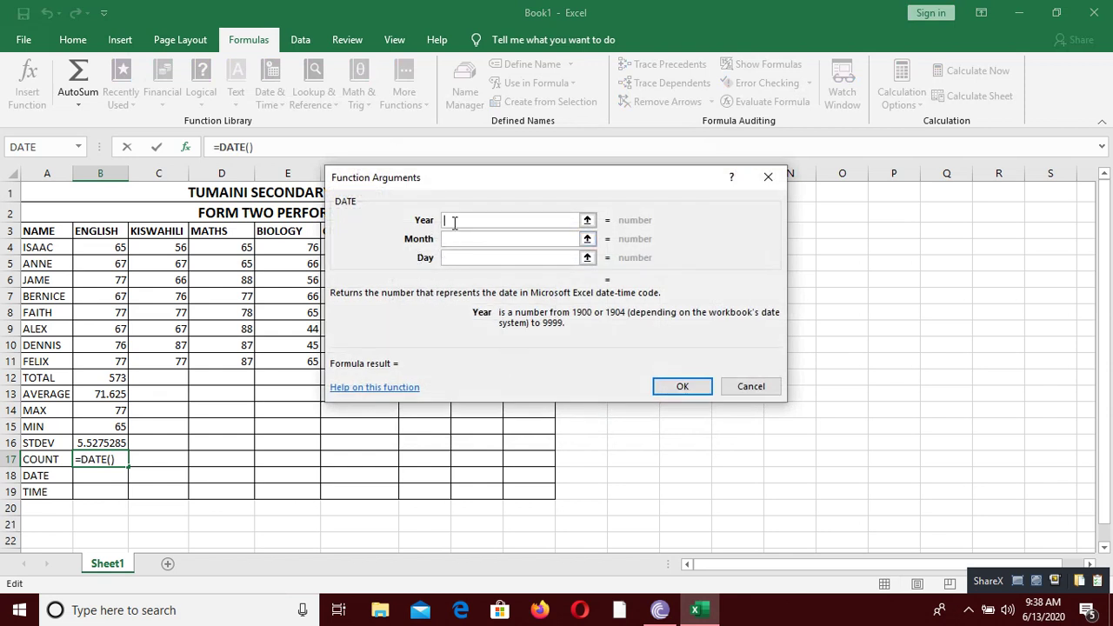
Set the DATE function's arguments to year 2020, month 06 and day 13, and apply it
text(2020)
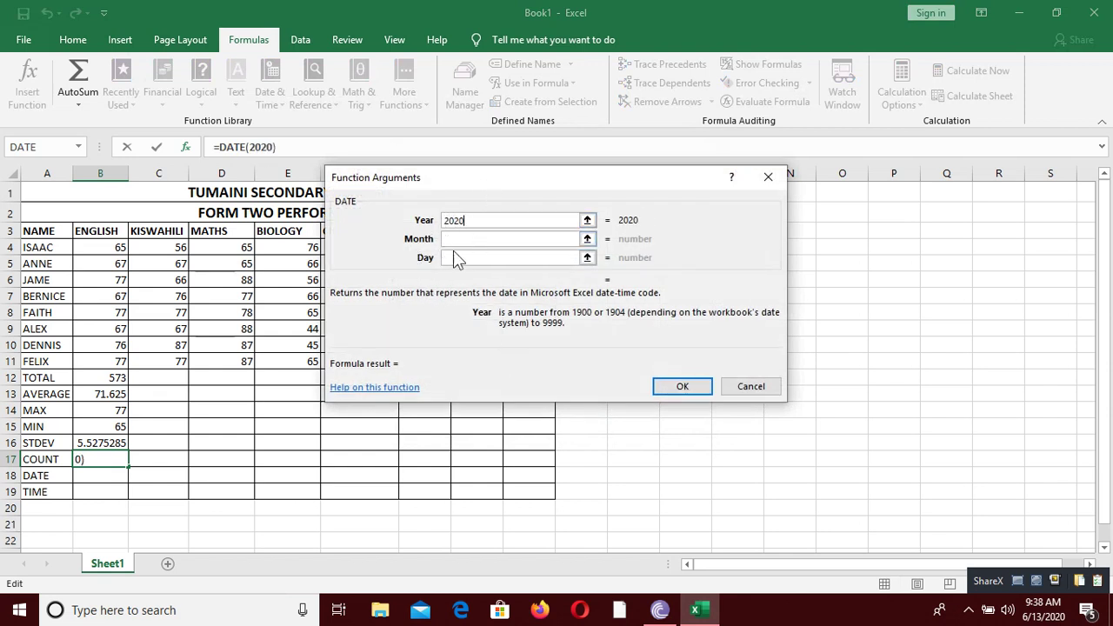
click(466, 238)
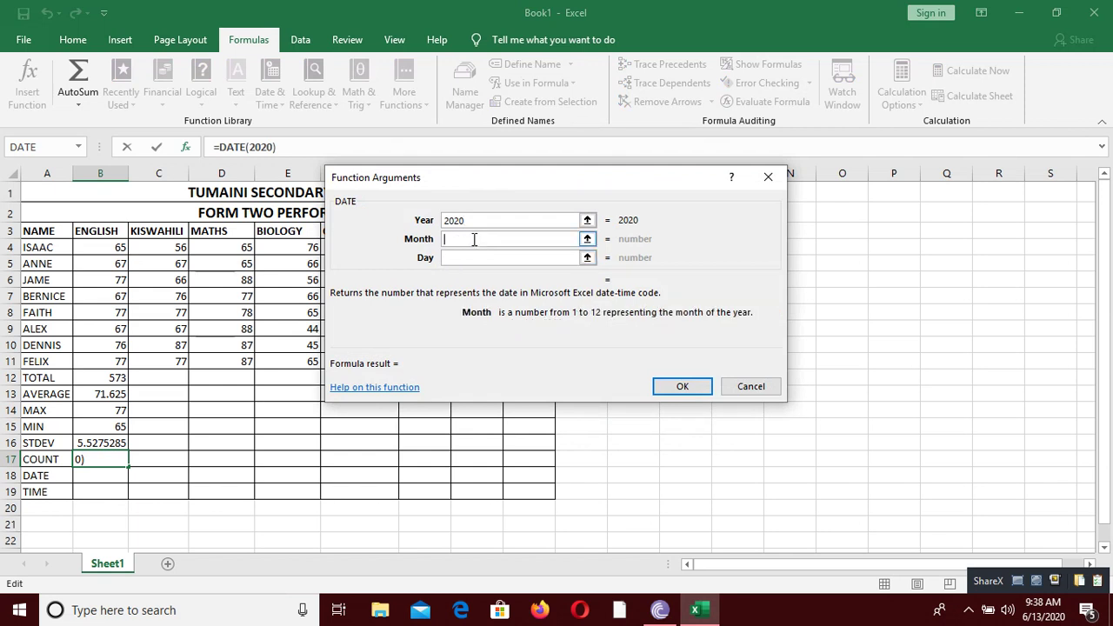
text(06)
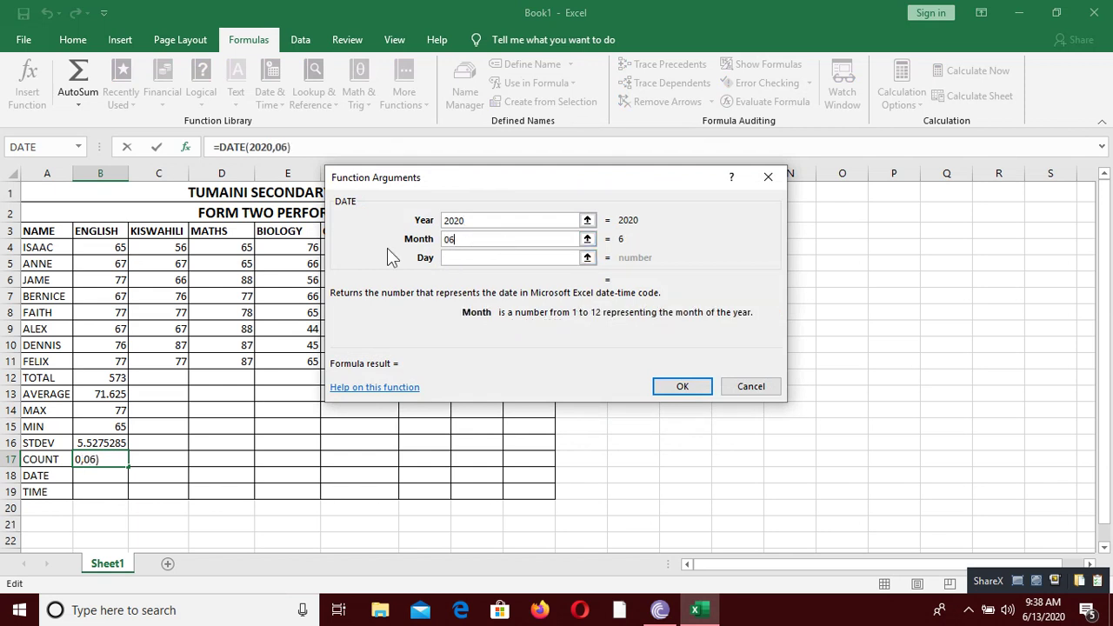
click(466, 259)
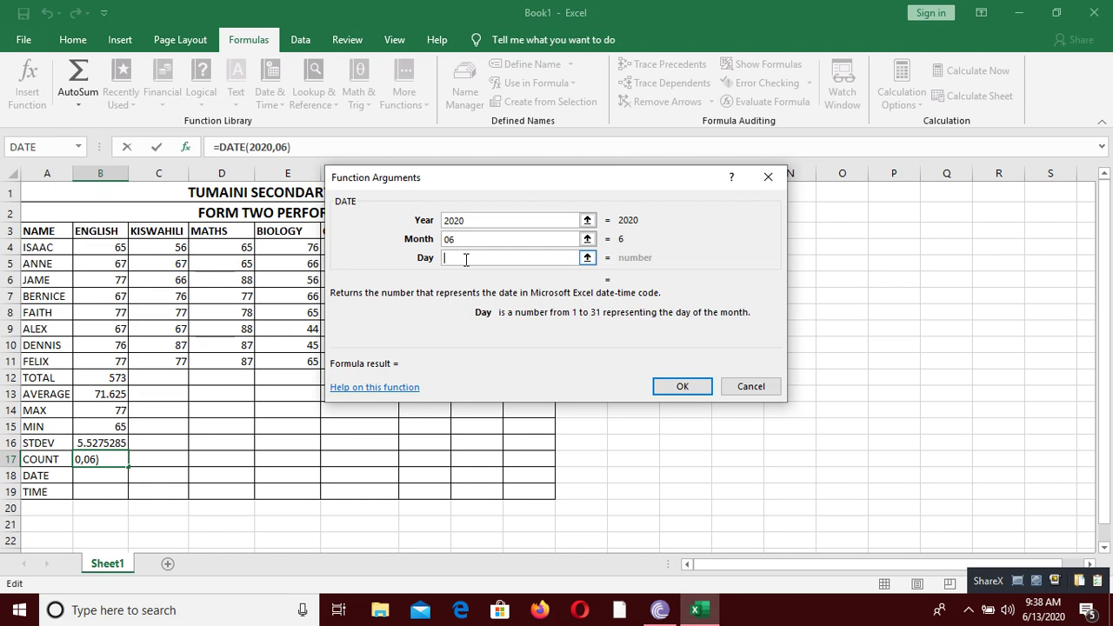
text(13)
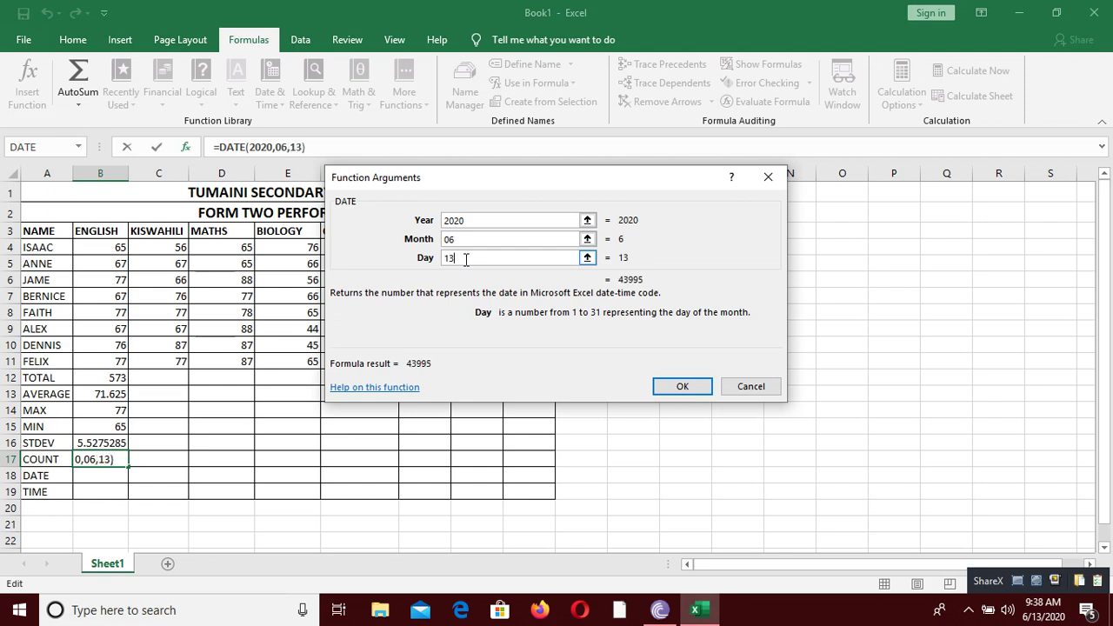
click(682, 388)
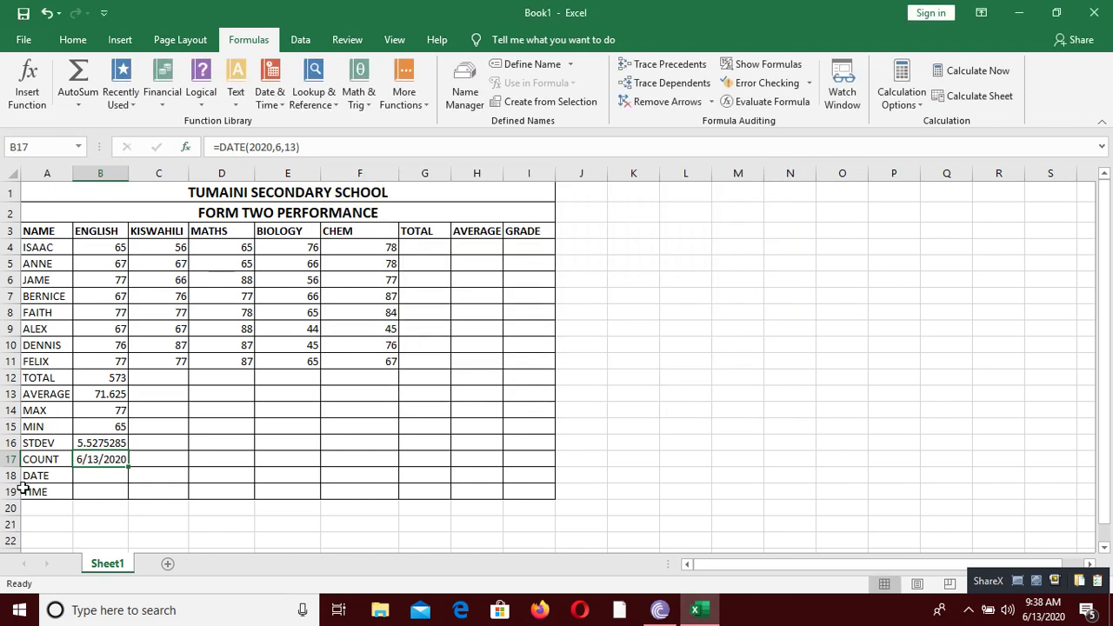
Fill the TOTAL formula from B12 across to F12, and enter an AutoSum of B4:F4 in G4
click(103, 380)
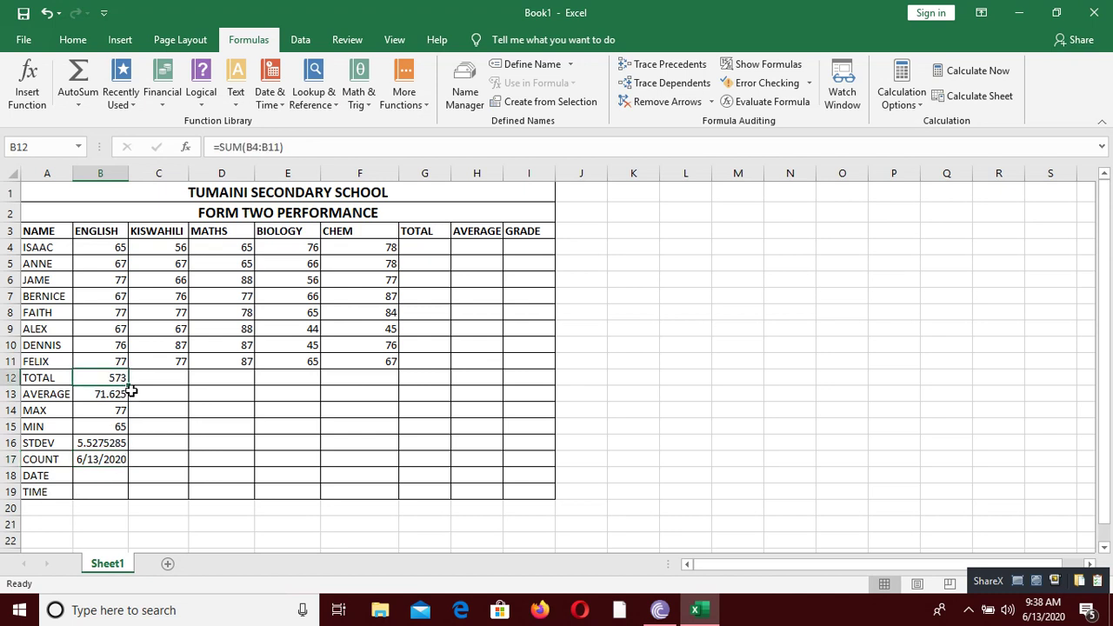
drag(128, 382, 359, 357)
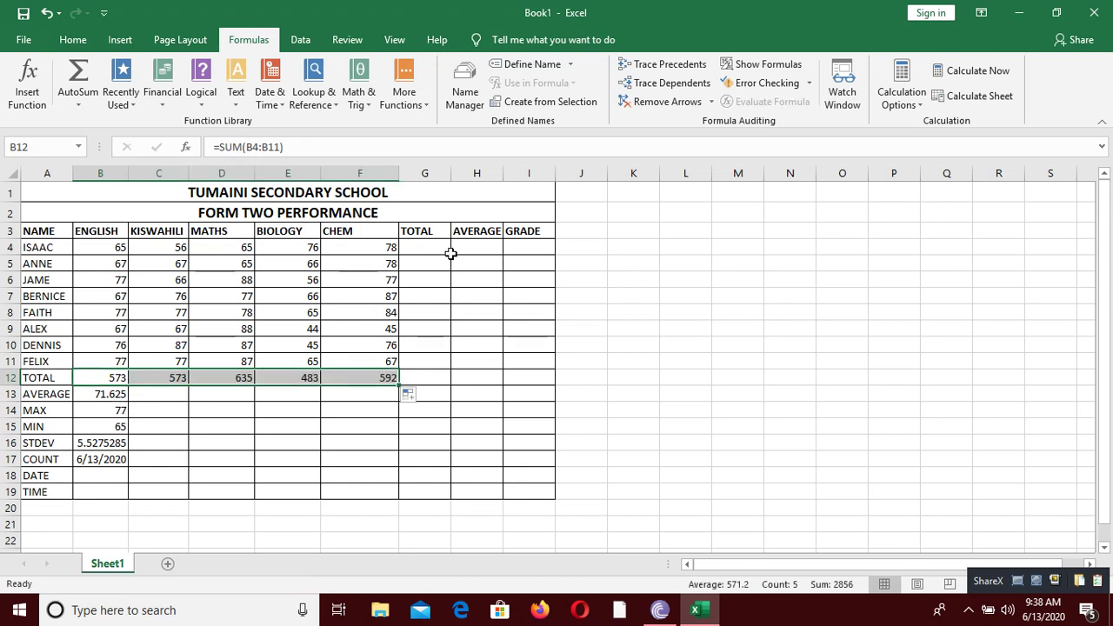
click(423, 247)
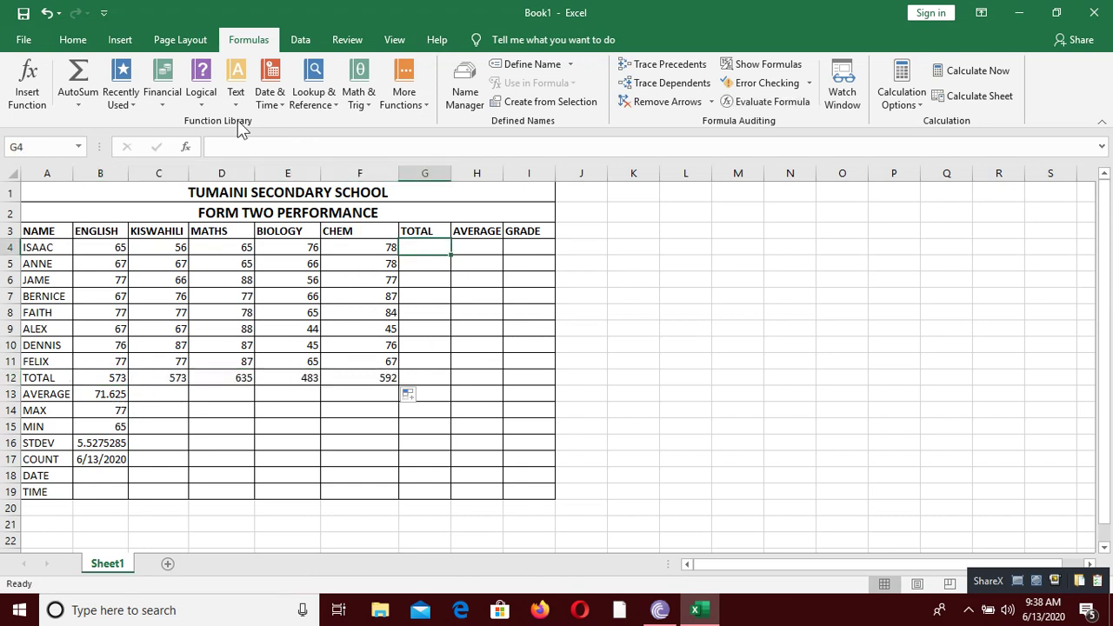
click(69, 108)
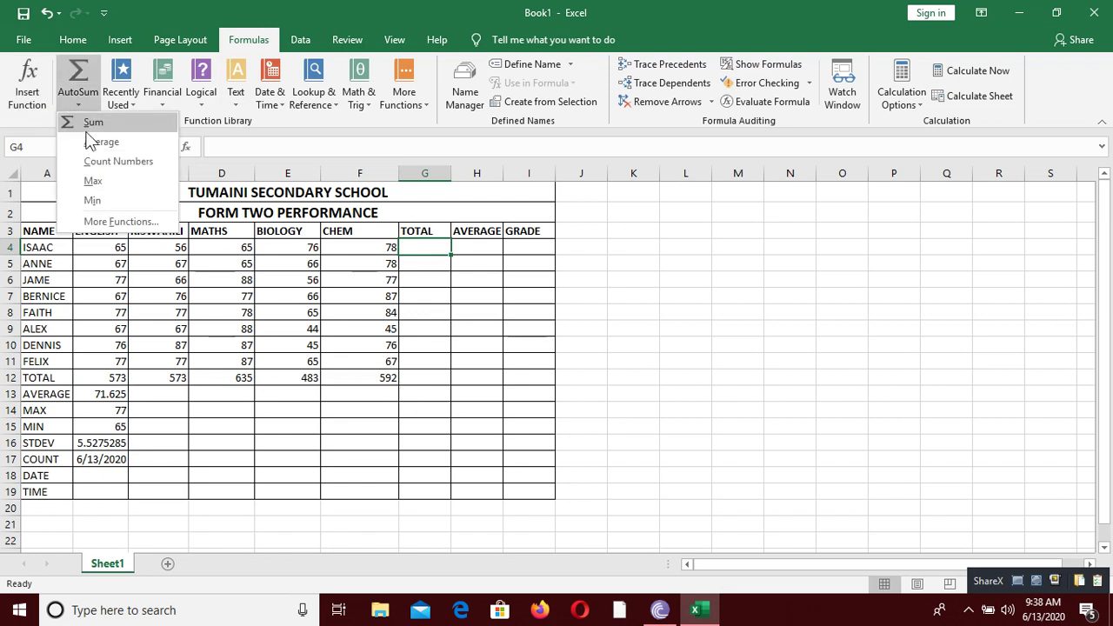
click(89, 128)
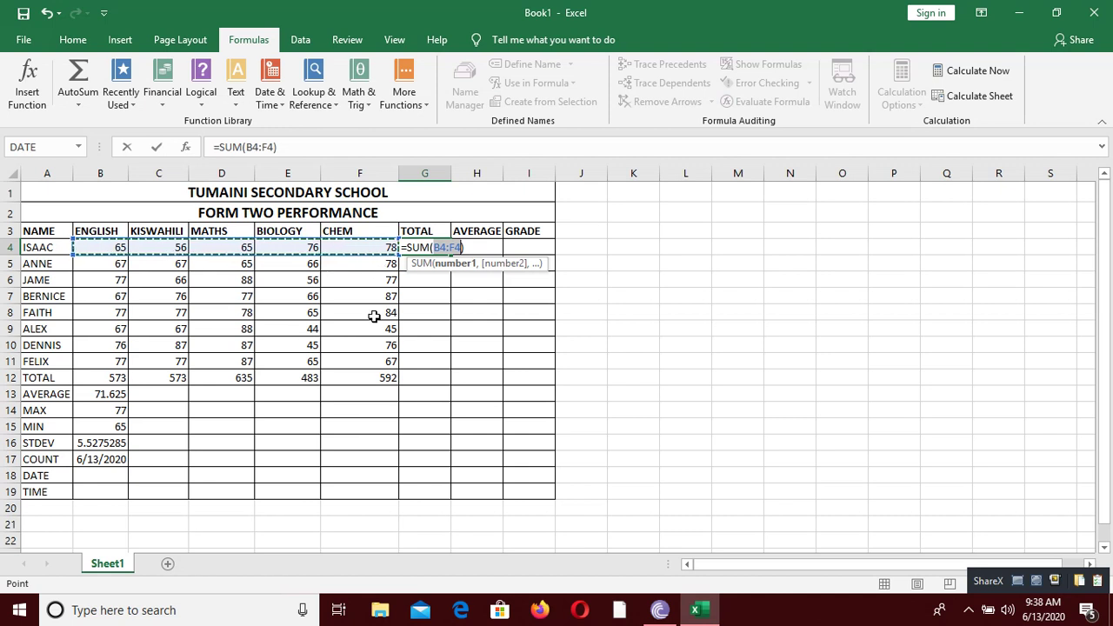
key(Return)
Insert an AutoSum average in H4 that covers only the subject marks B4:F4
click(467, 245)
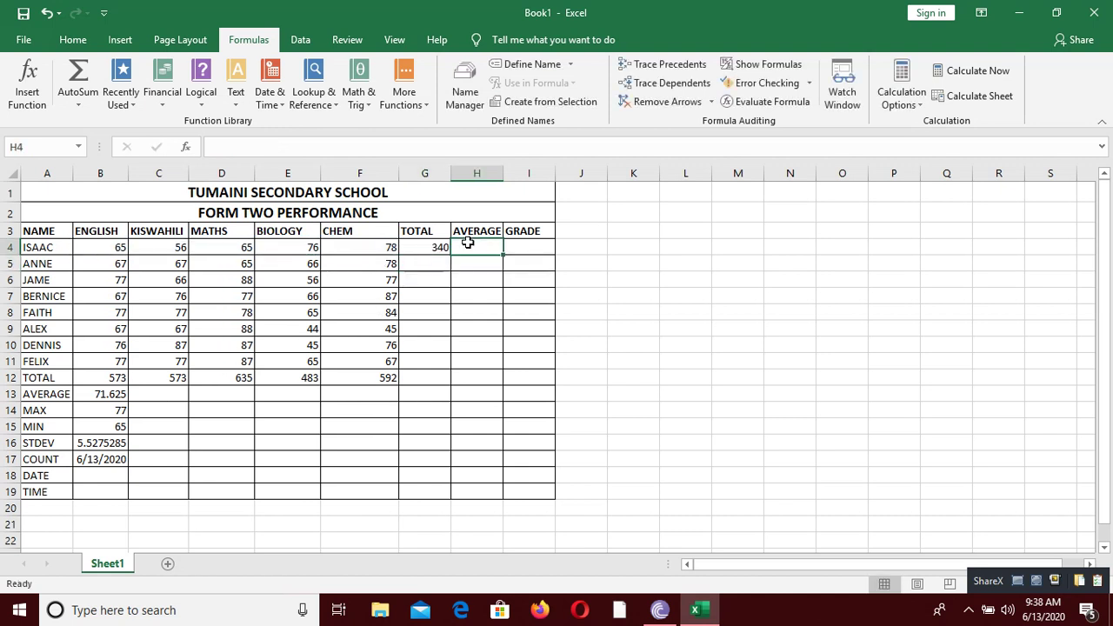
click(87, 105)
click(97, 144)
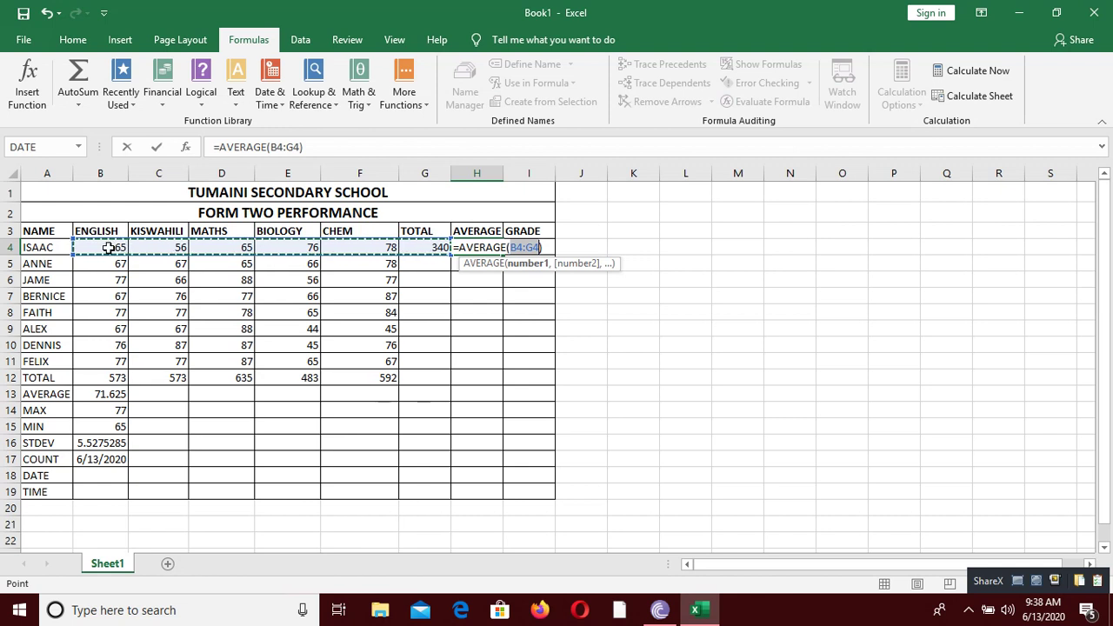
drag(113, 247, 365, 253)
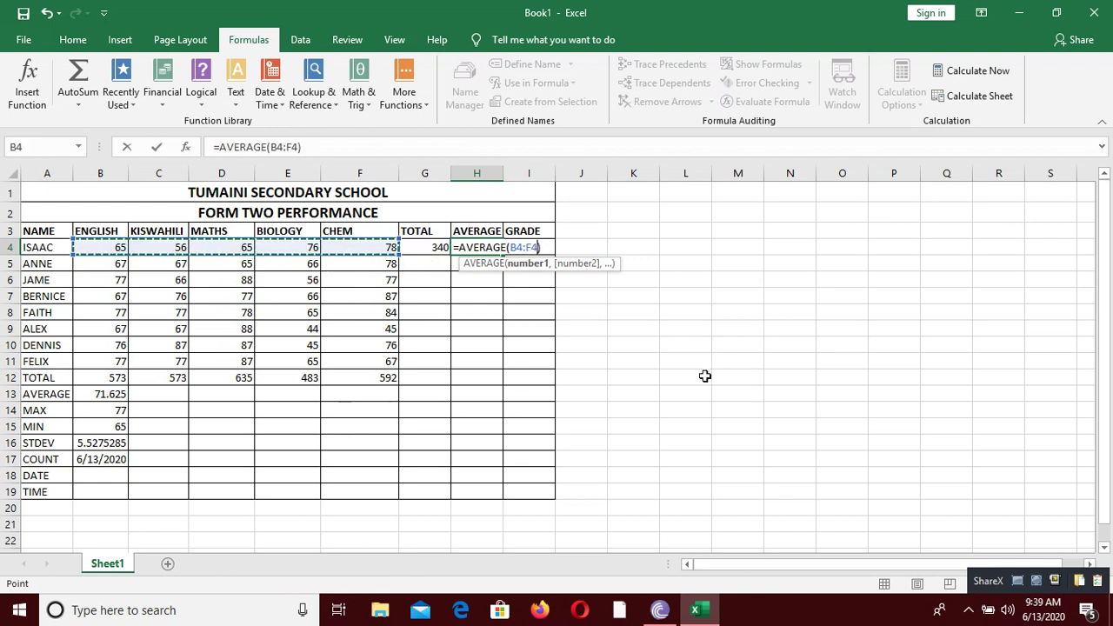
key(Return)
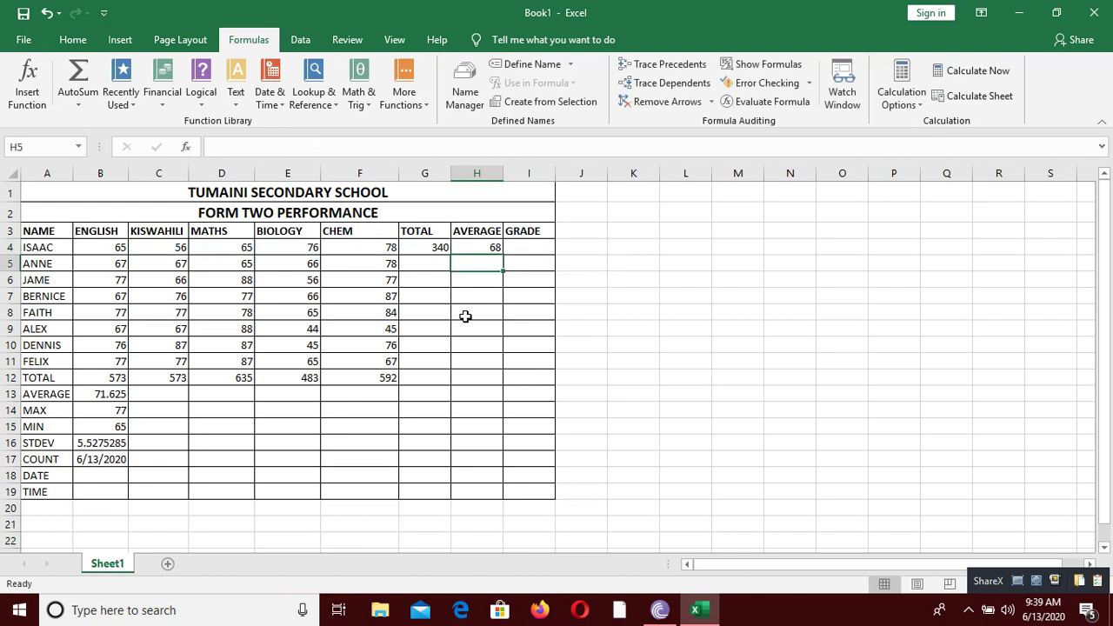
Fill the TOTAL formula in G4 and the AVERAGE formula in H4 down to row 11
click(439, 248)
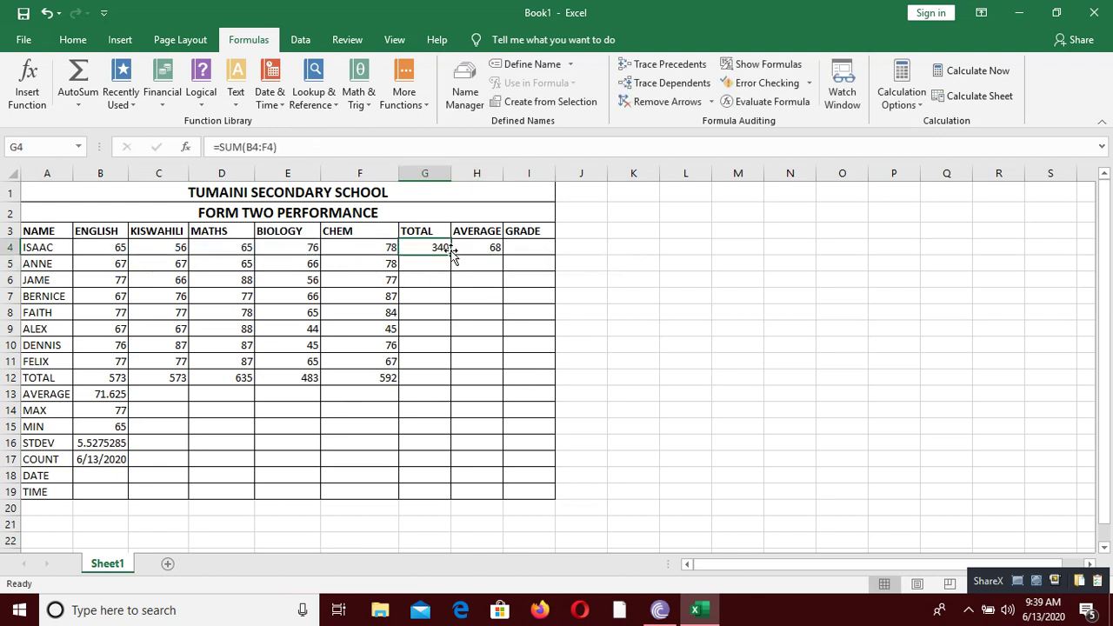
drag(453, 254, 460, 377)
click(485, 245)
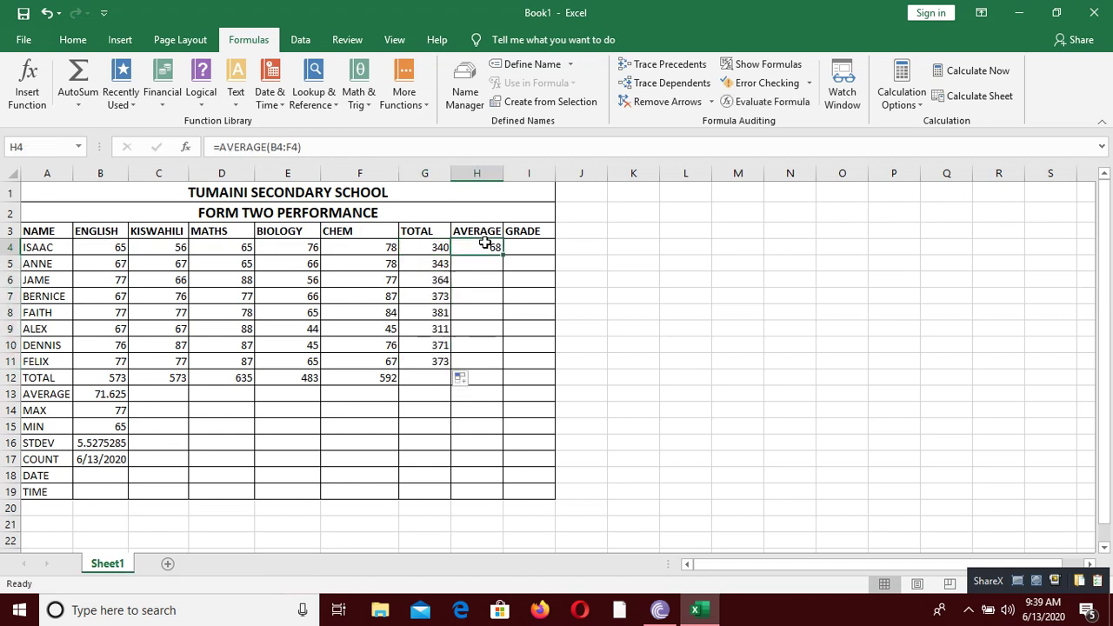
drag(503, 253, 511, 367)
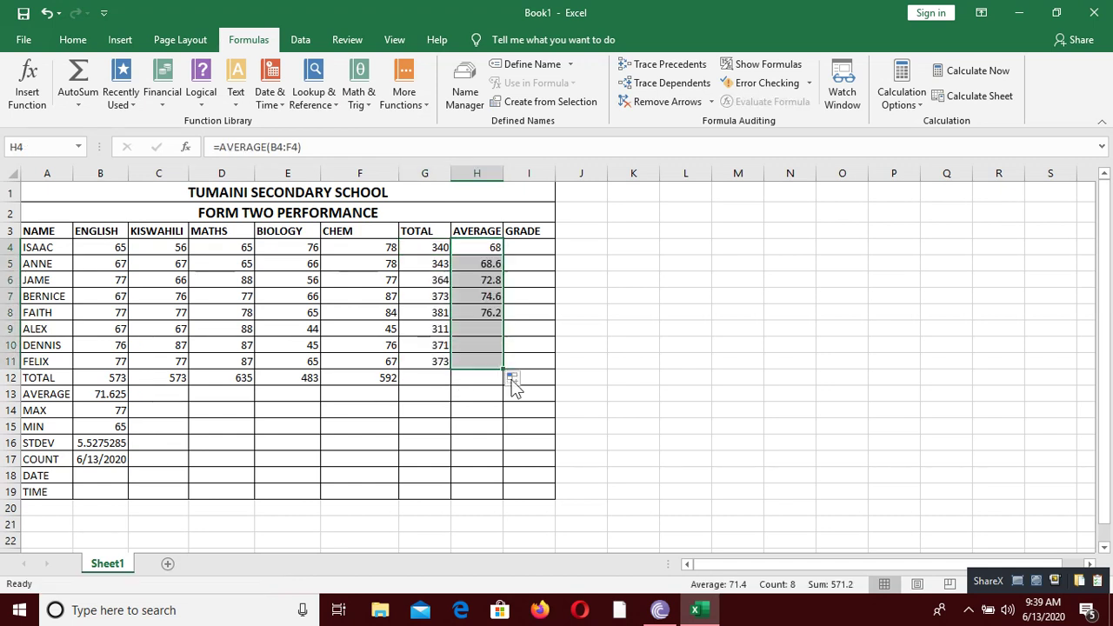
Fill the AVERAGE, MAX, MIN and STDEV formulas in B13:B16 across to column F
click(126, 395)
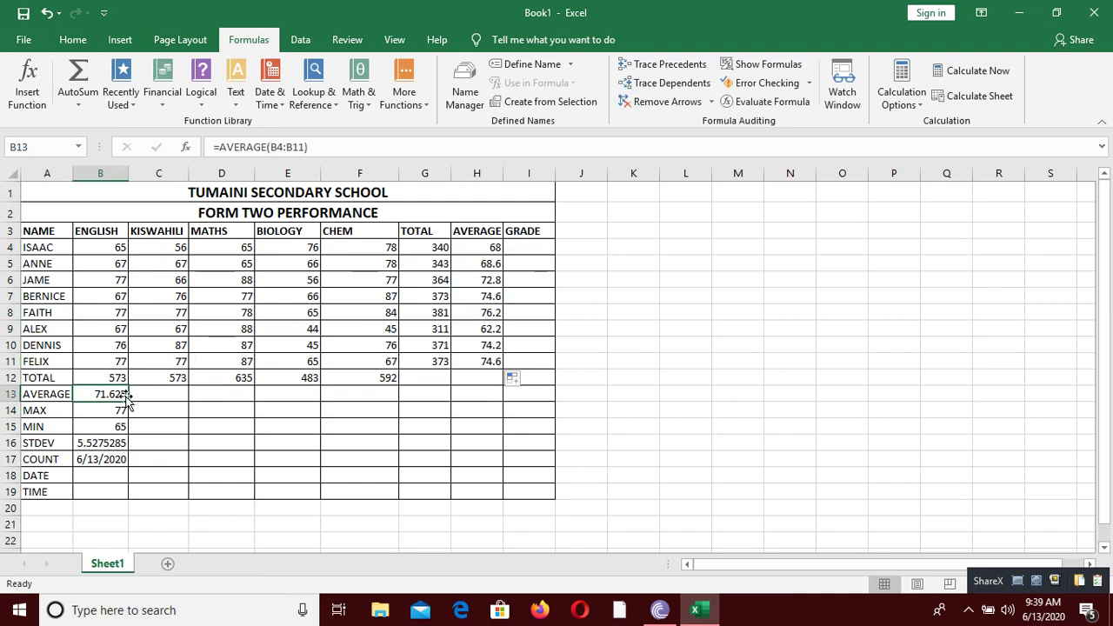
drag(132, 399, 371, 400)
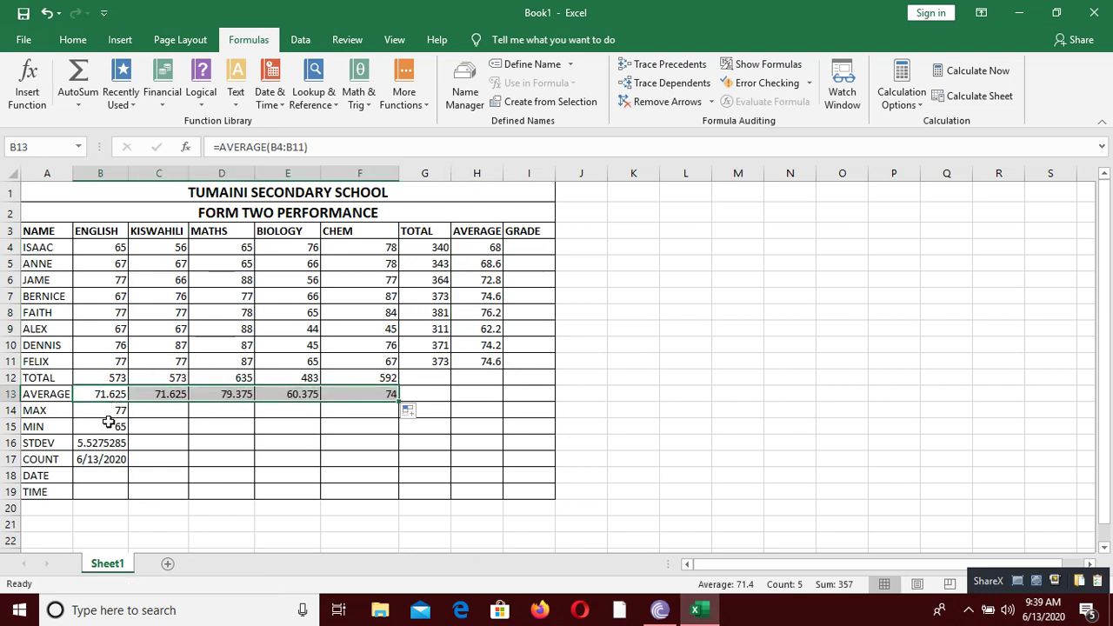
click(122, 413)
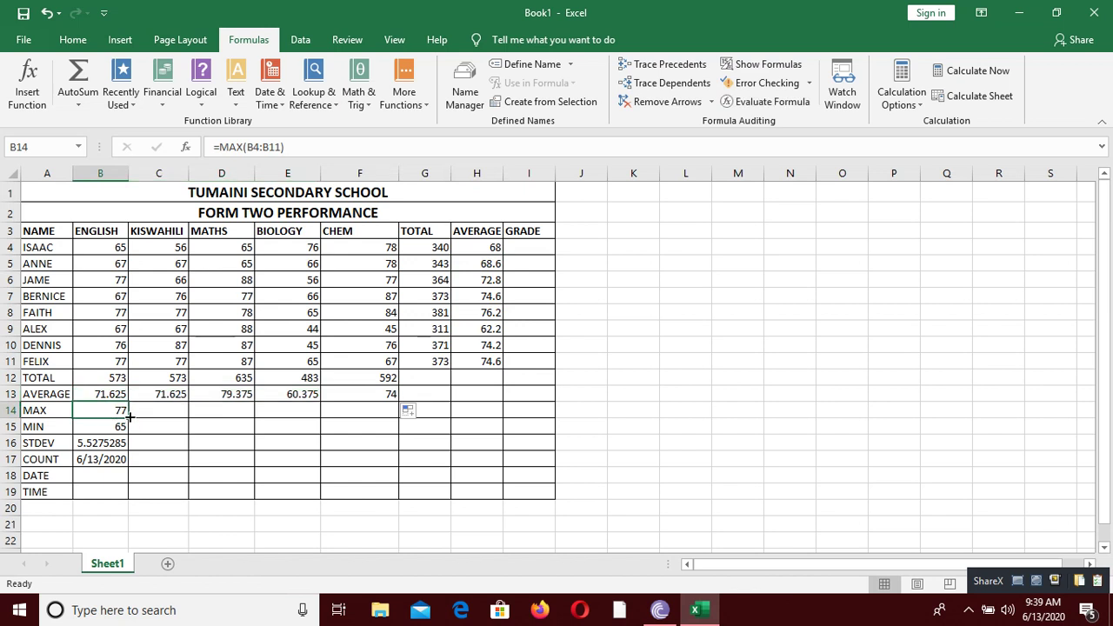
drag(128, 417, 383, 422)
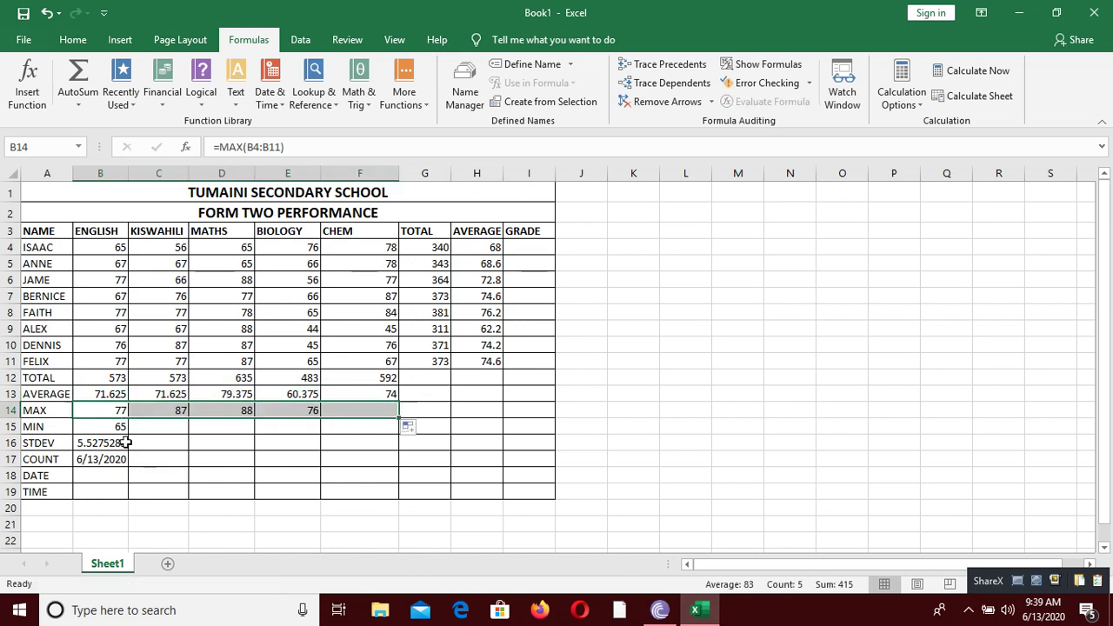
click(107, 426)
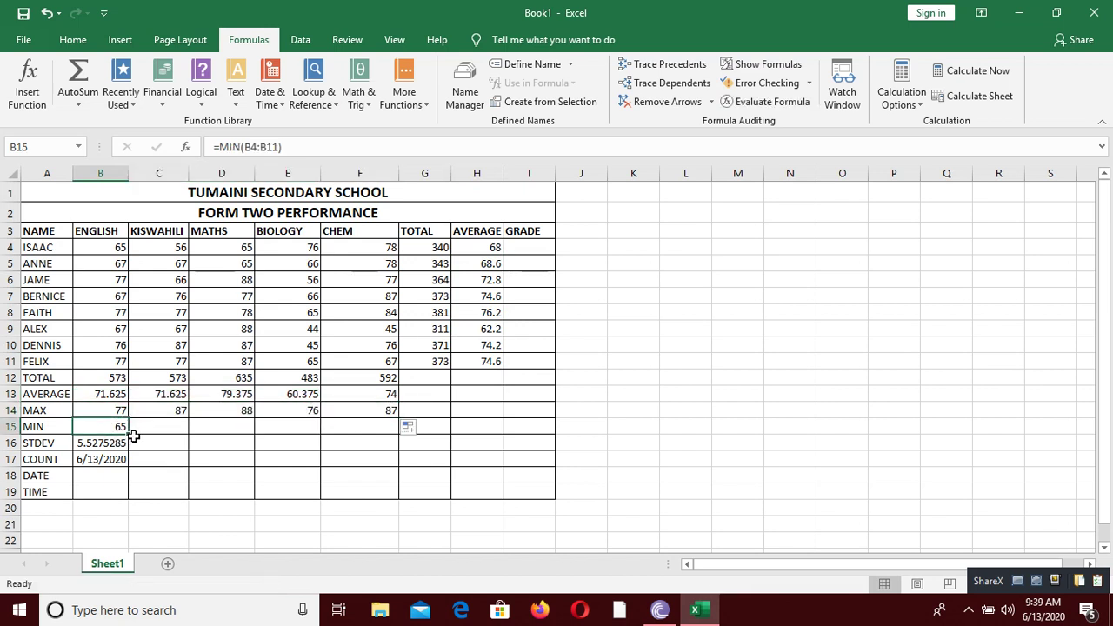
drag(133, 437, 374, 441)
click(100, 443)
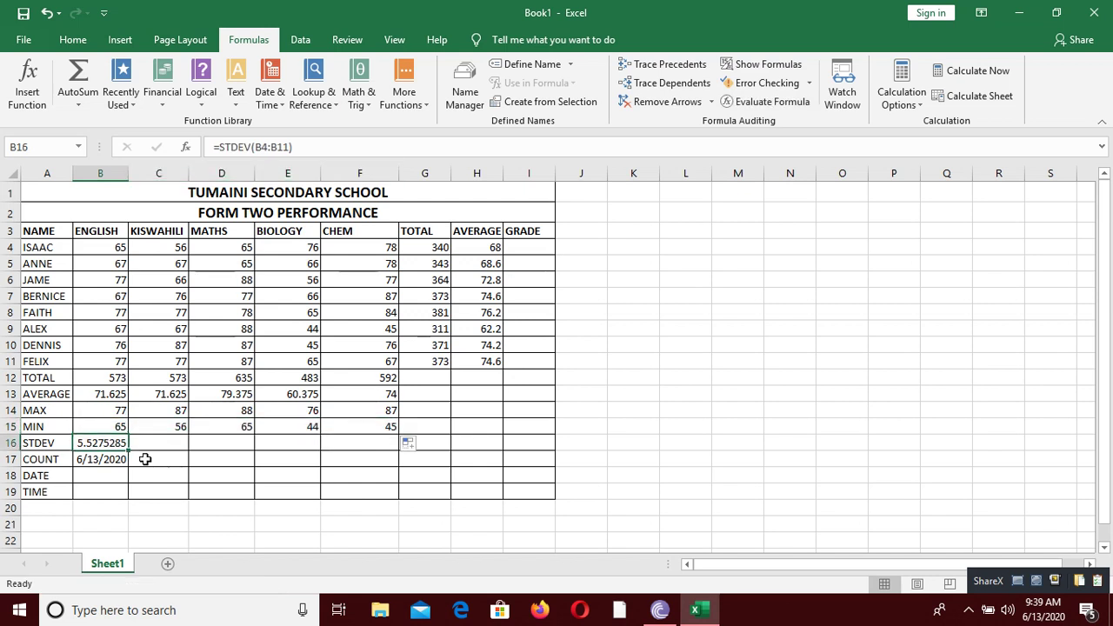
drag(129, 450, 374, 448)
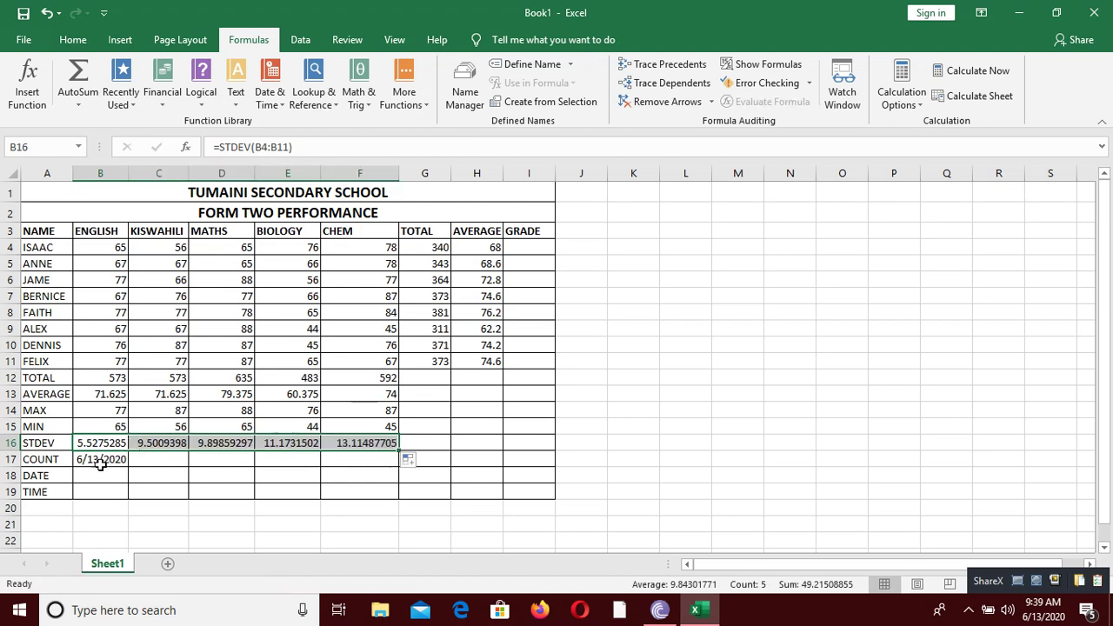
Move the date formula from B17 to the DATE row in B18 by cutting and pasting it
click(101, 464)
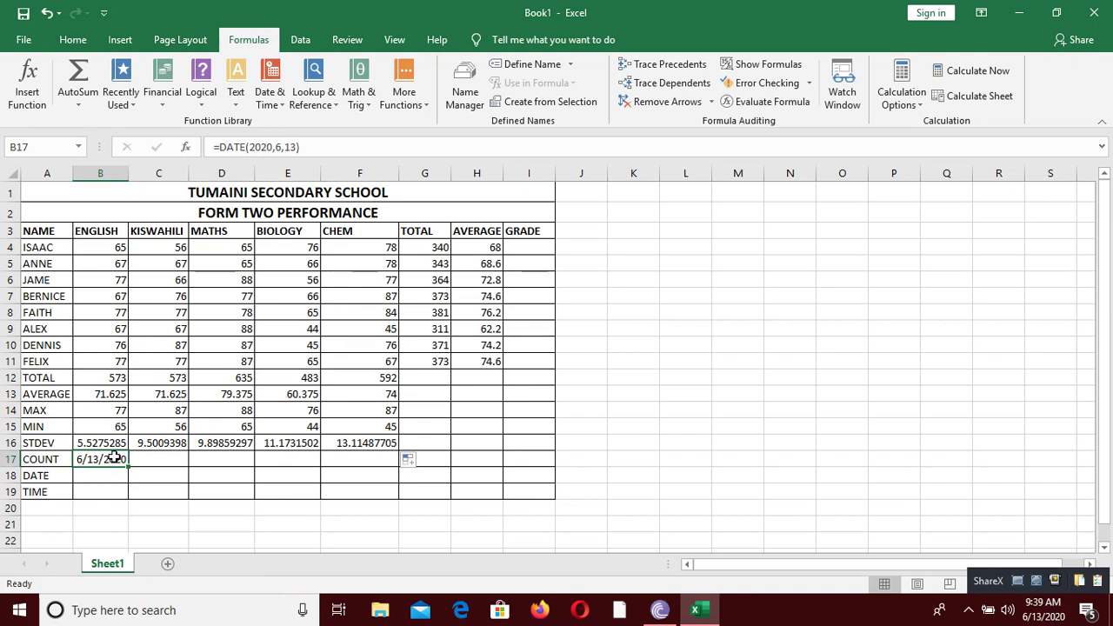
right_click(111, 460)
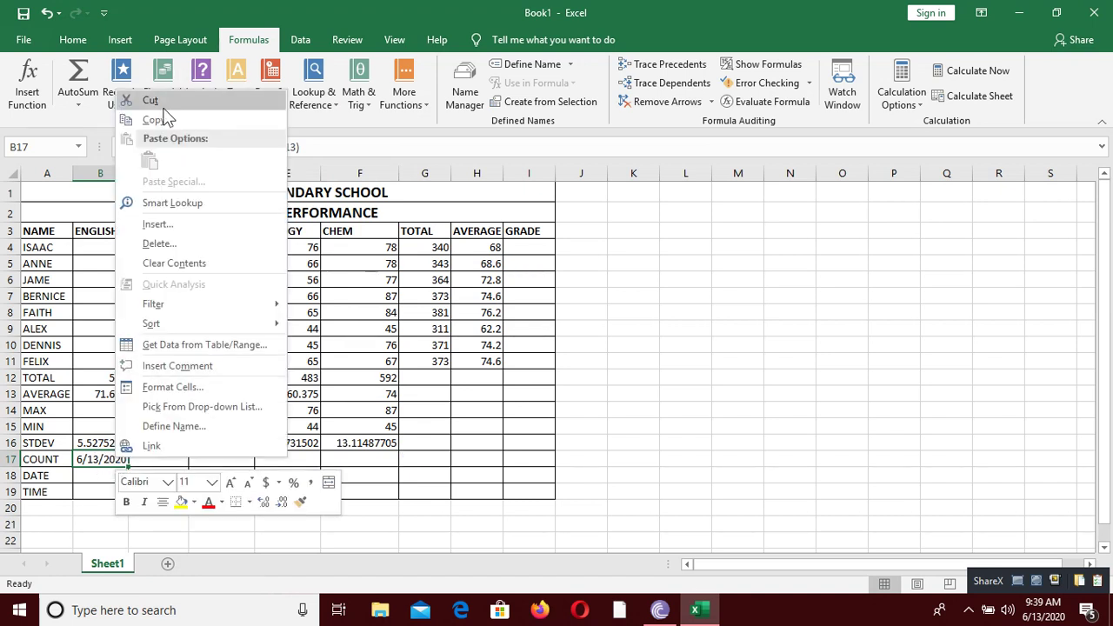
click(160, 120)
click(111, 480)
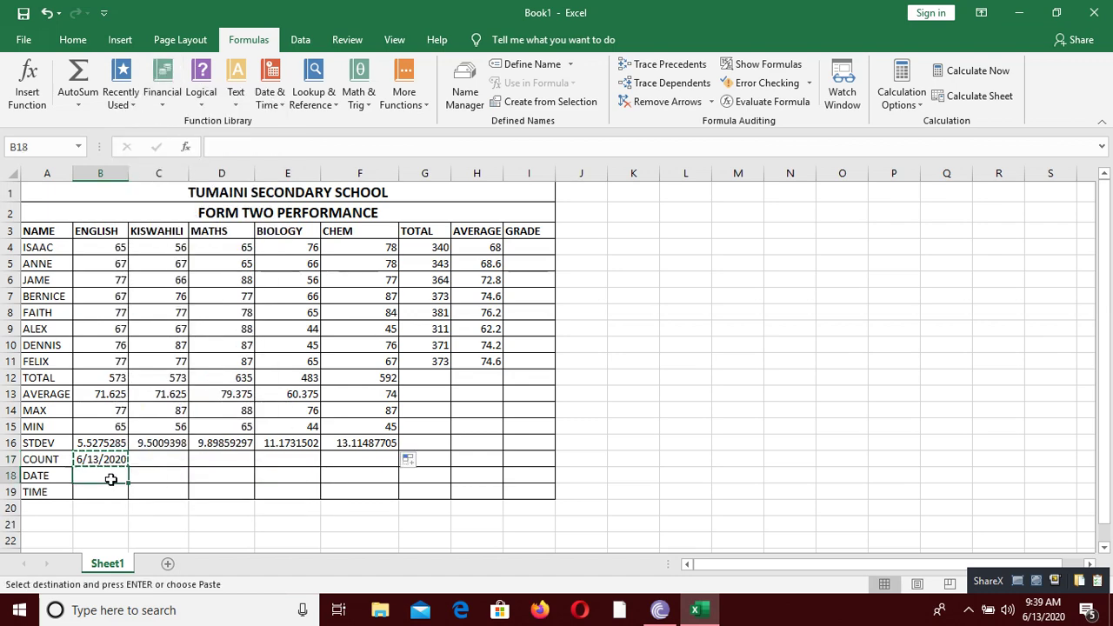
right_click(112, 479)
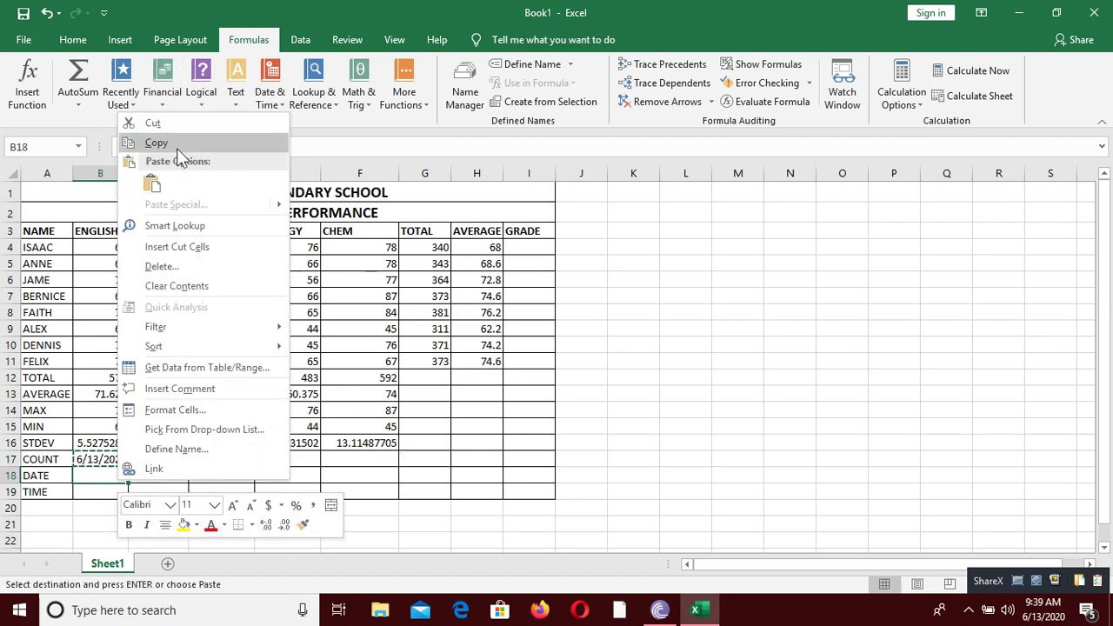
click(151, 184)
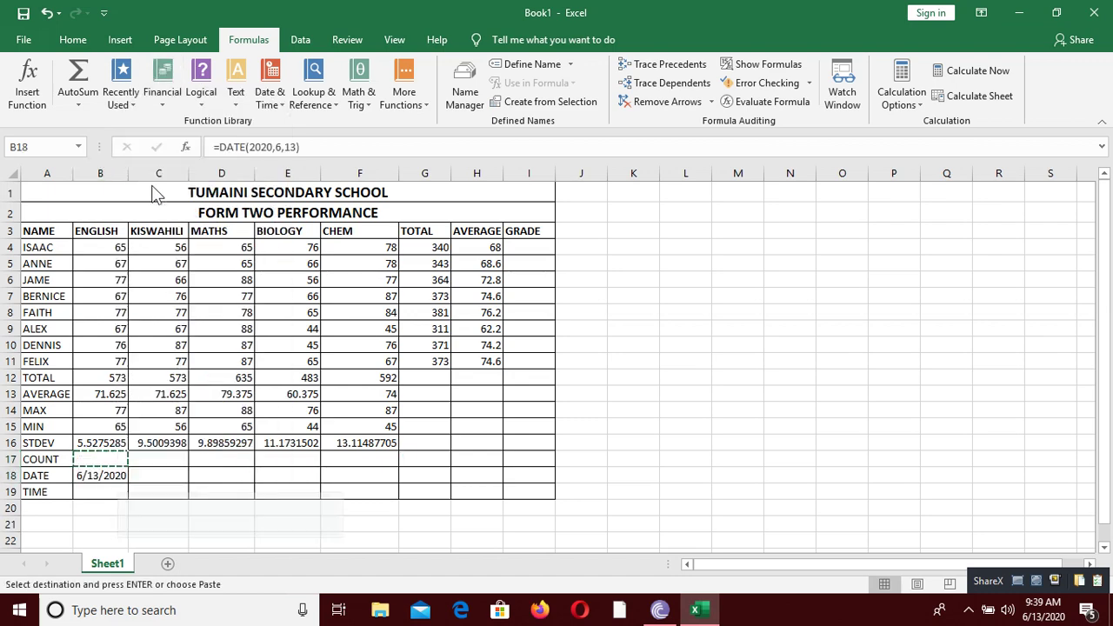
Insert an AutoSum number count in B17 that covers only the English marks B4:B11
click(99, 458)
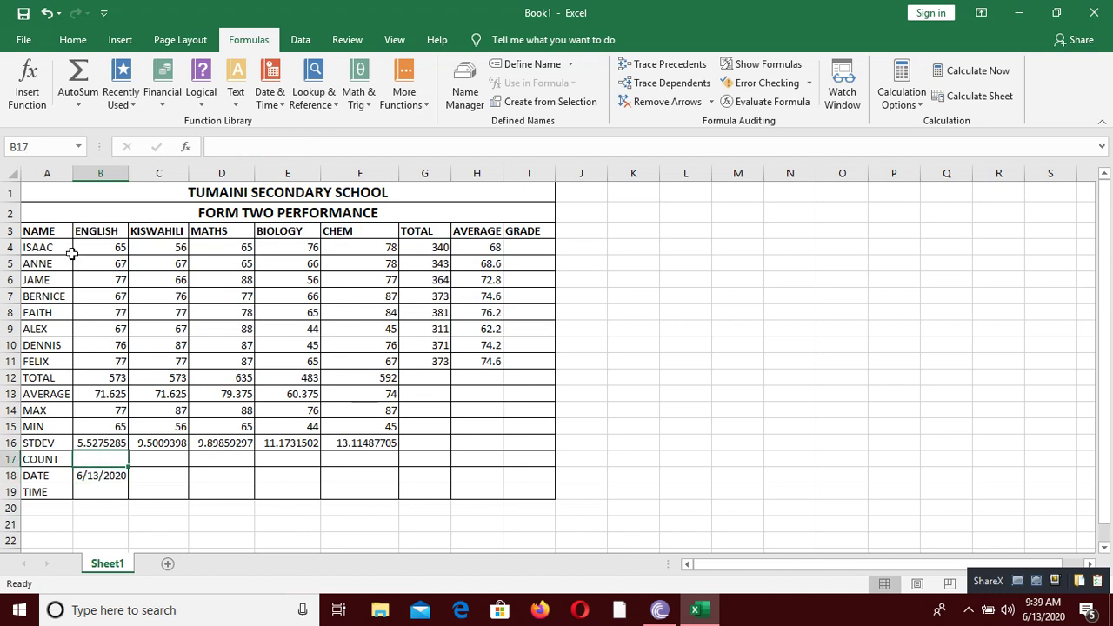
click(77, 95)
click(105, 159)
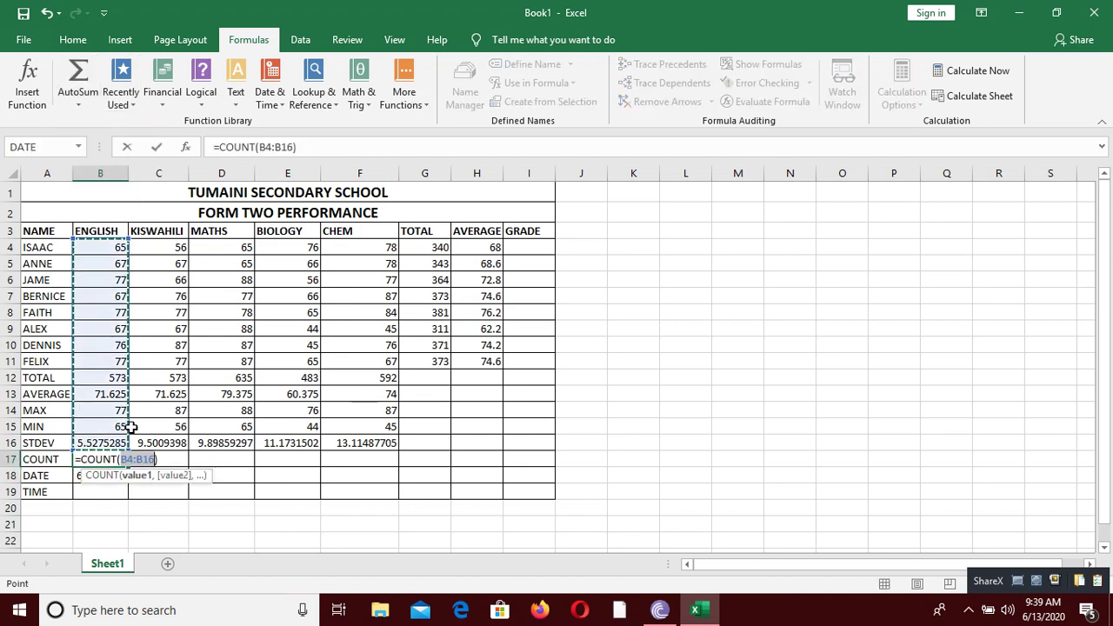
click(93, 251)
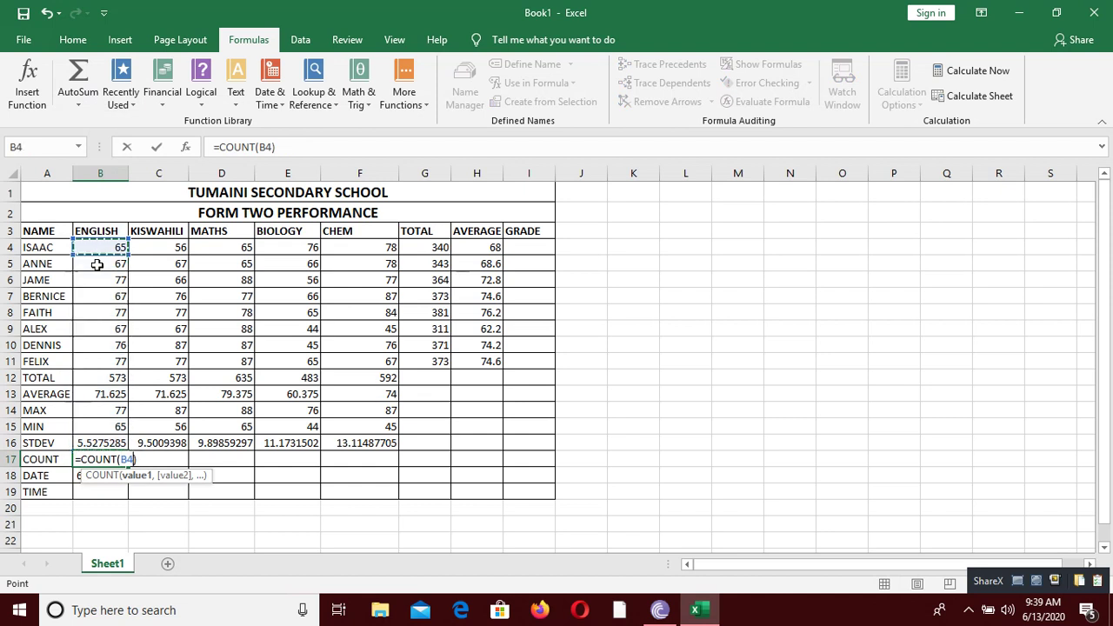
drag(97, 264, 114, 361)
key(Return)
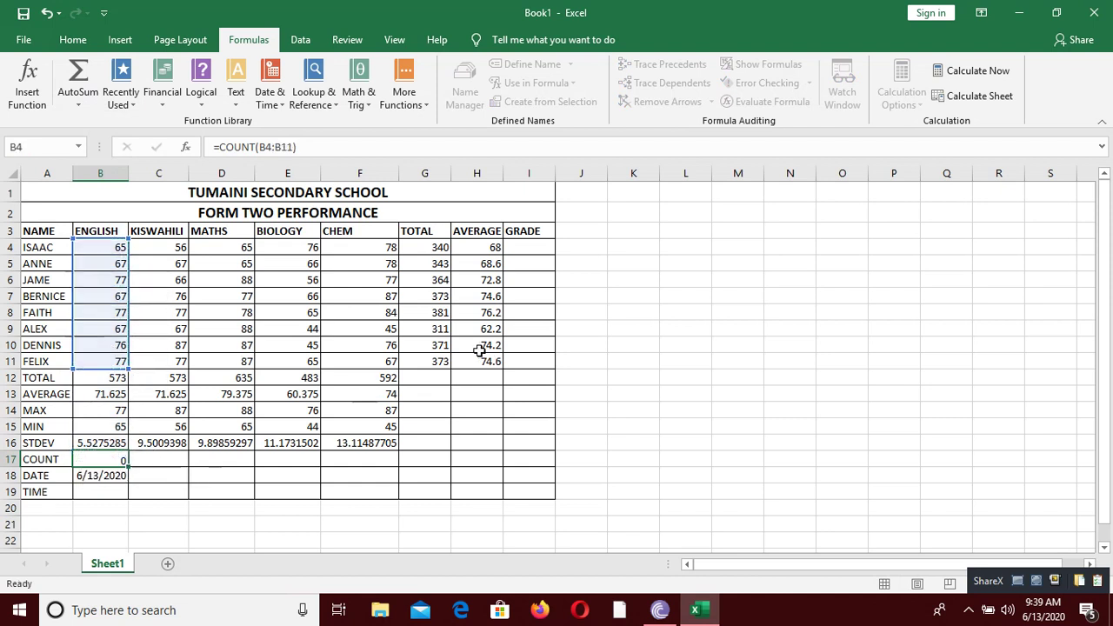
Search Insert Function for TIME and insert that function in B19
click(102, 494)
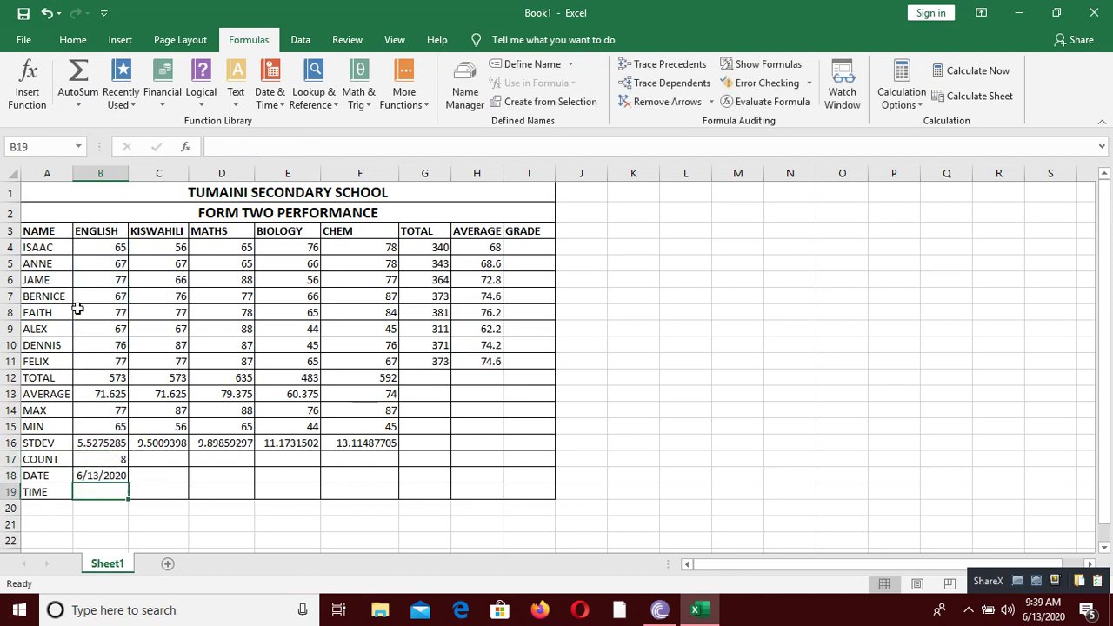
click(66, 105)
click(83, 219)
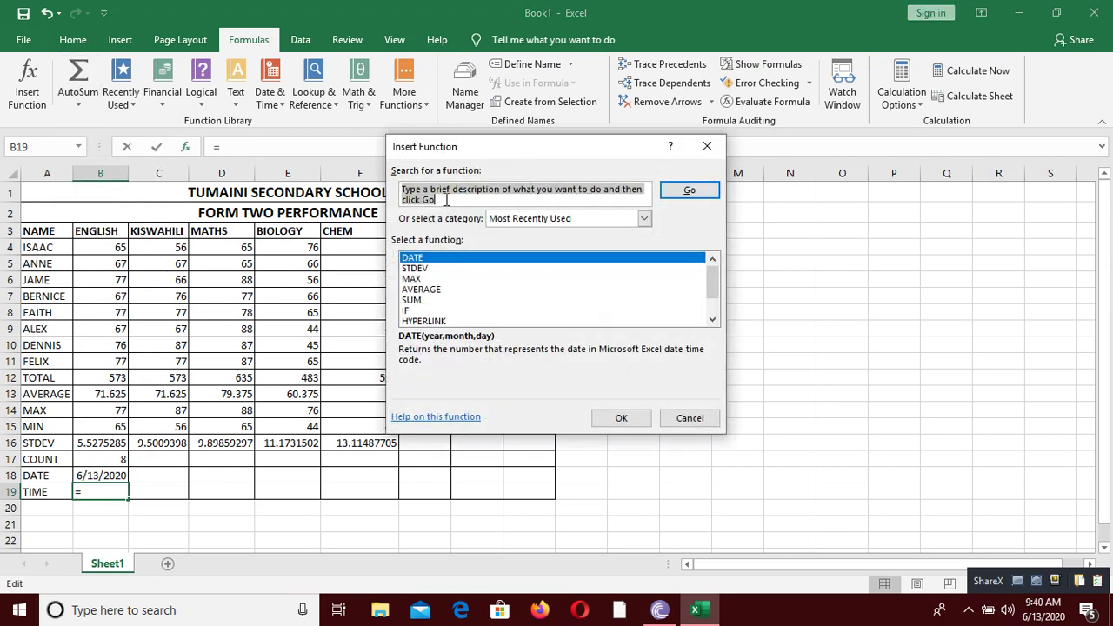
text(TIME)
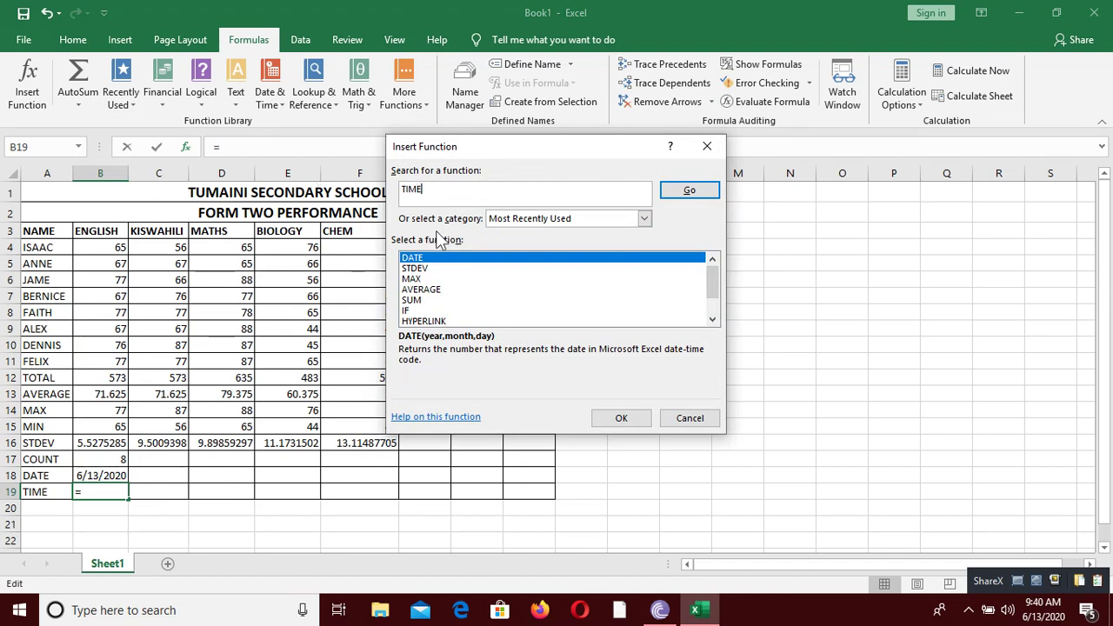
click(695, 195)
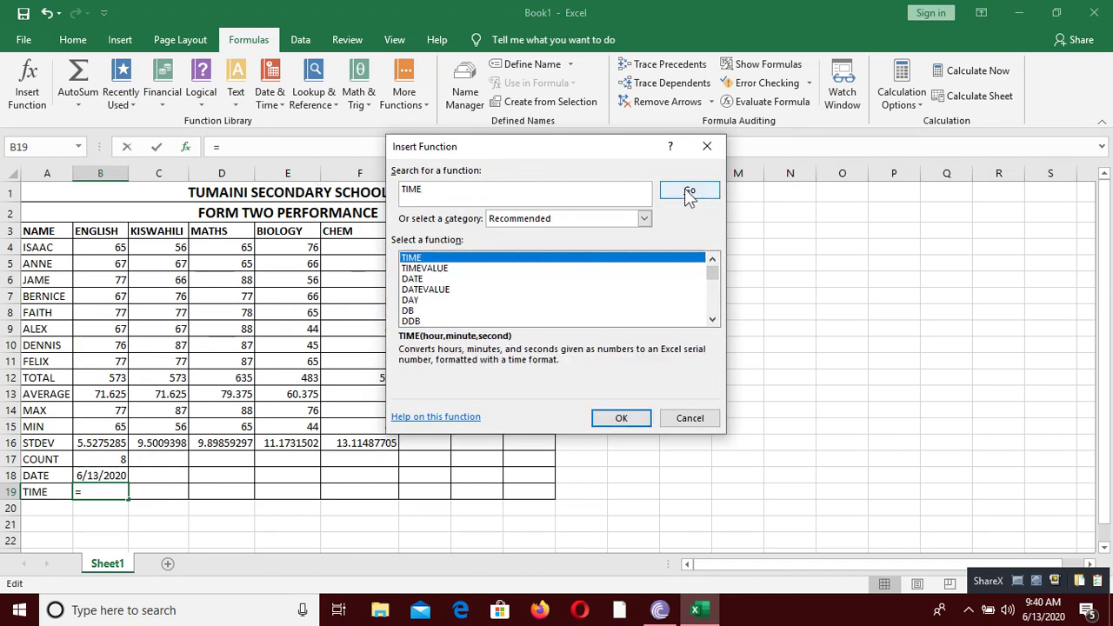
click(621, 418)
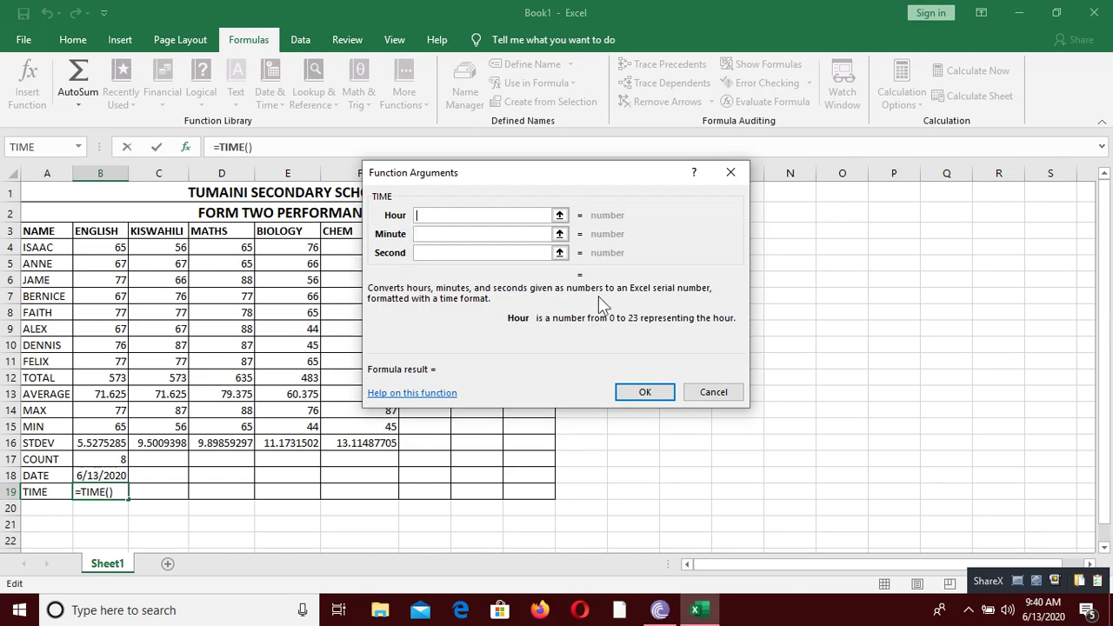
Set the TIME arguments to hour 04, minute 20 and second 15, and confirm the formula
text(04)
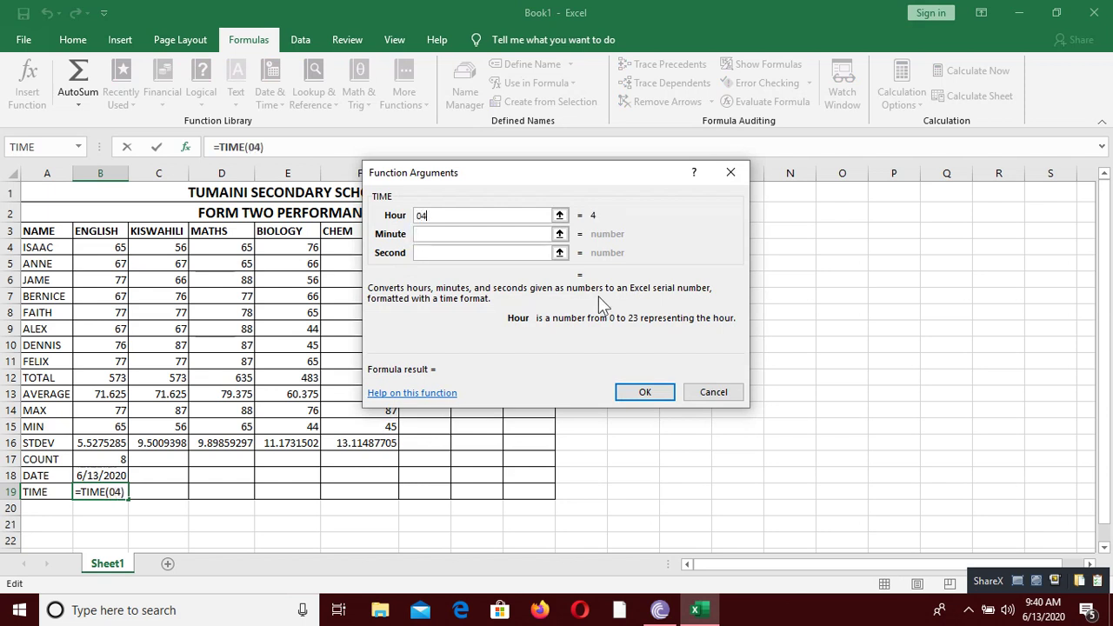
click(431, 250)
click(428, 234)
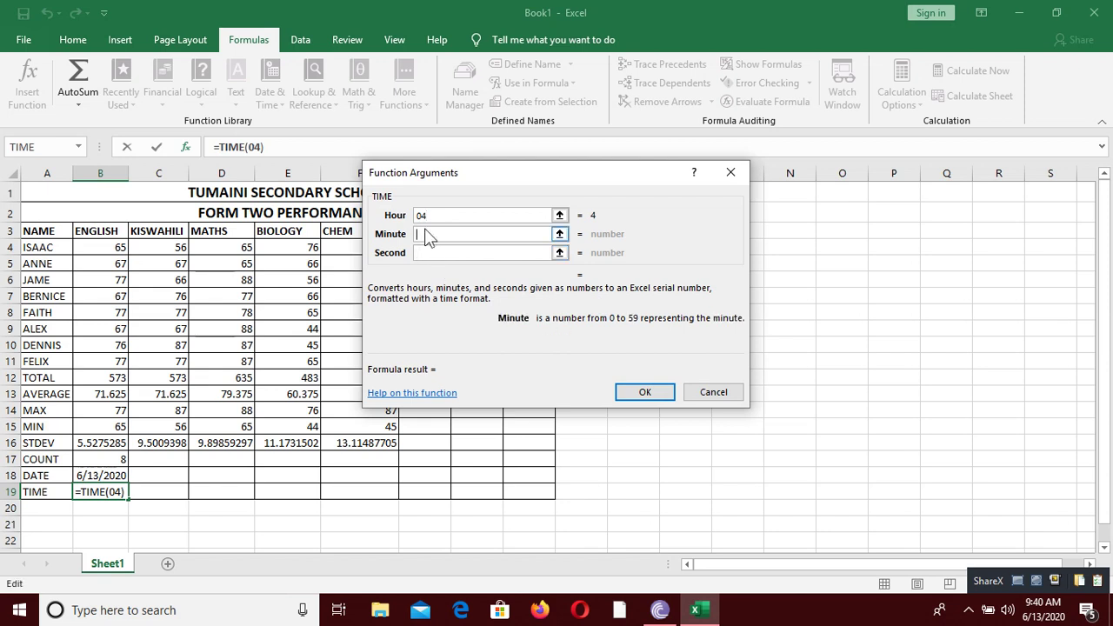
text(20)
click(441, 247)
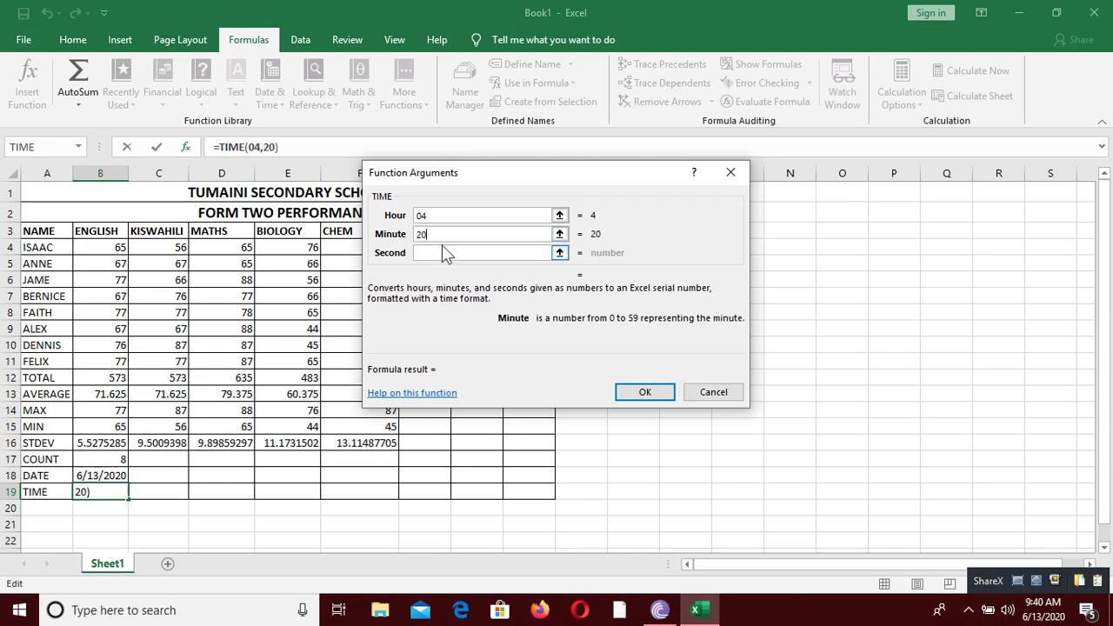
text(15)
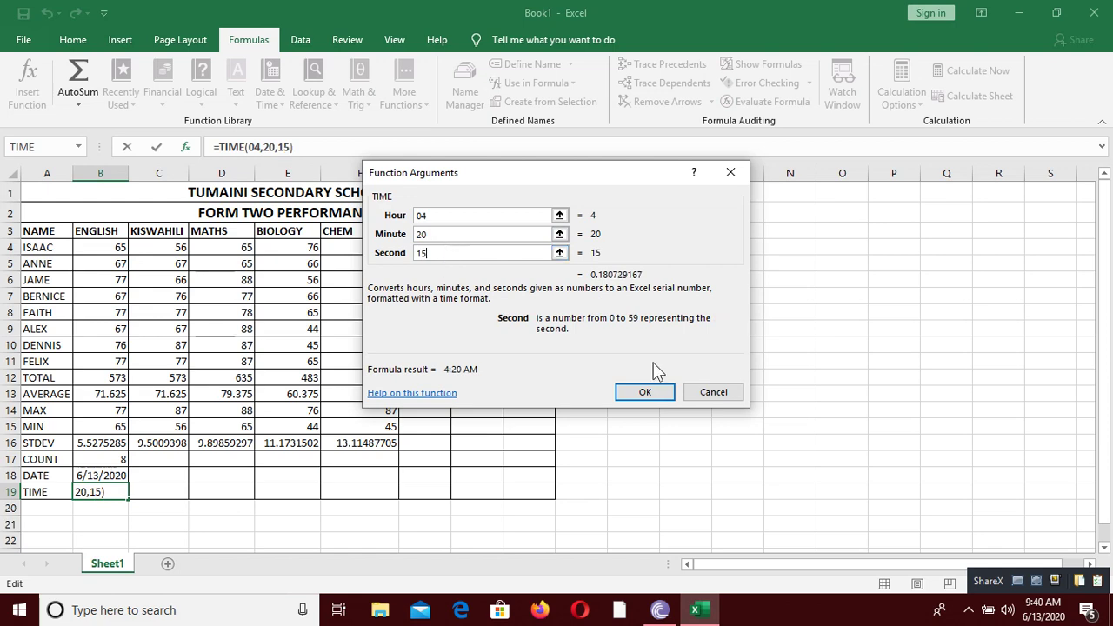
click(668, 388)
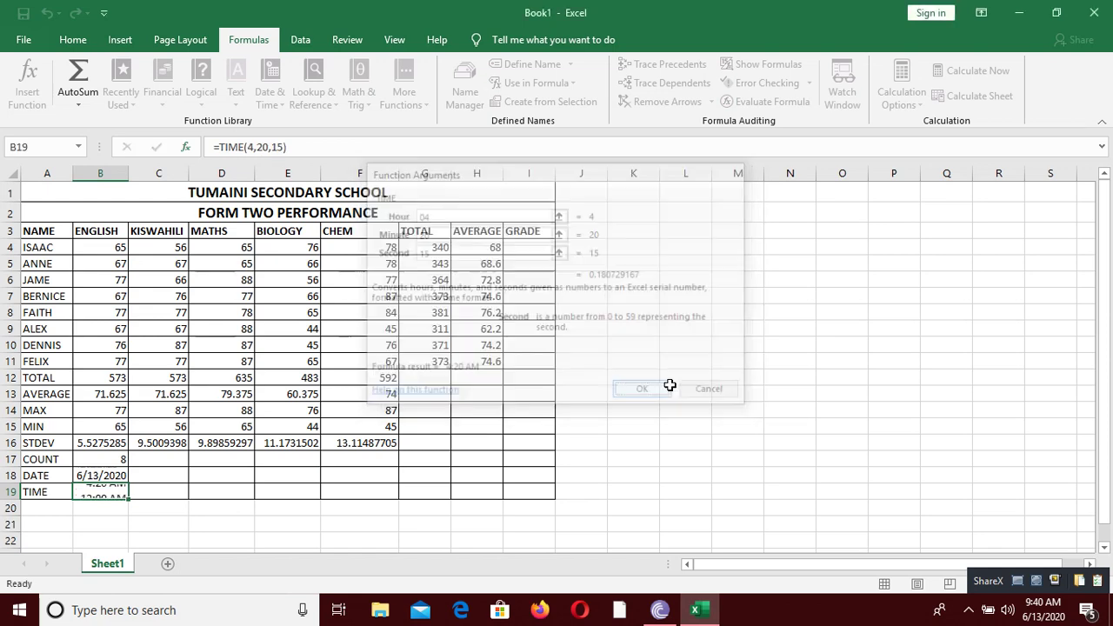
Fill the COUNT formula from B17 across to F17 and deselect the range
click(102, 461)
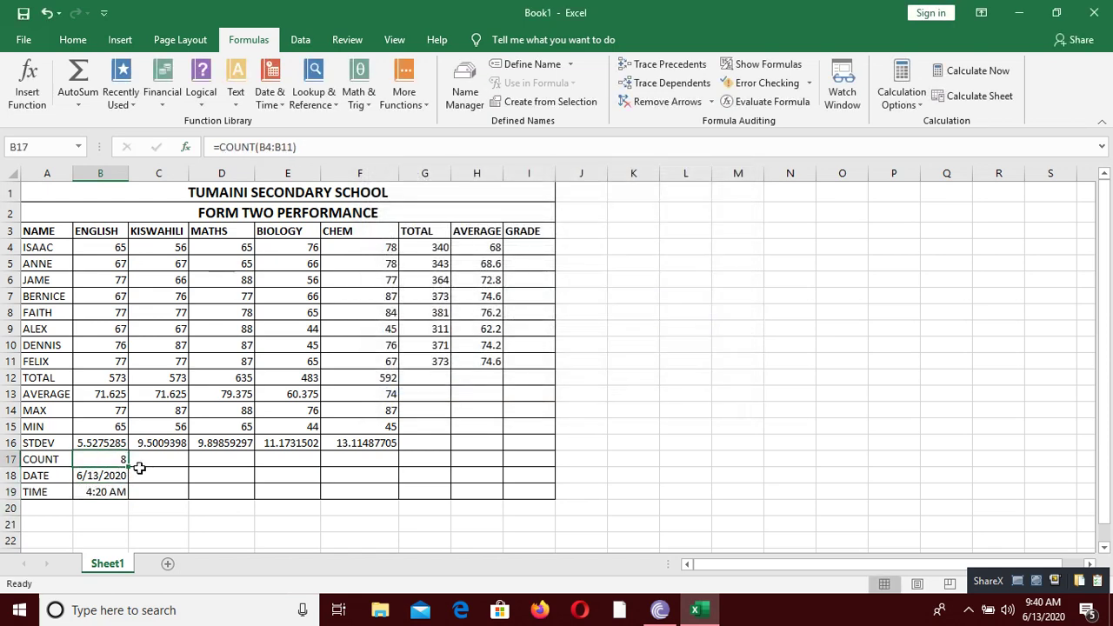
drag(128, 465, 383, 461)
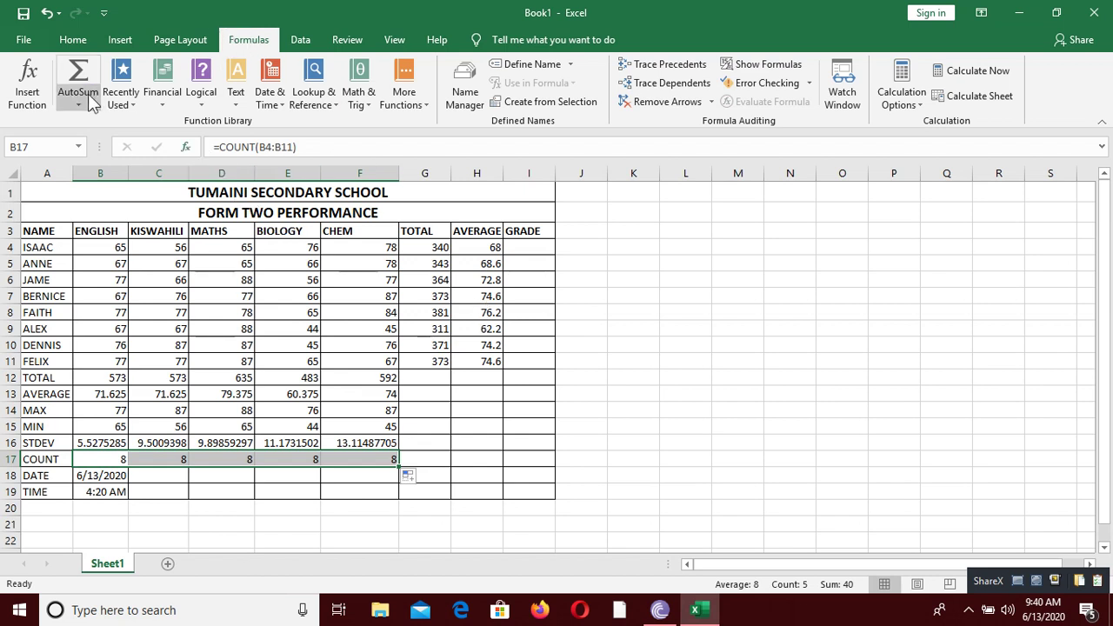
click(273, 482)
click(624, 308)
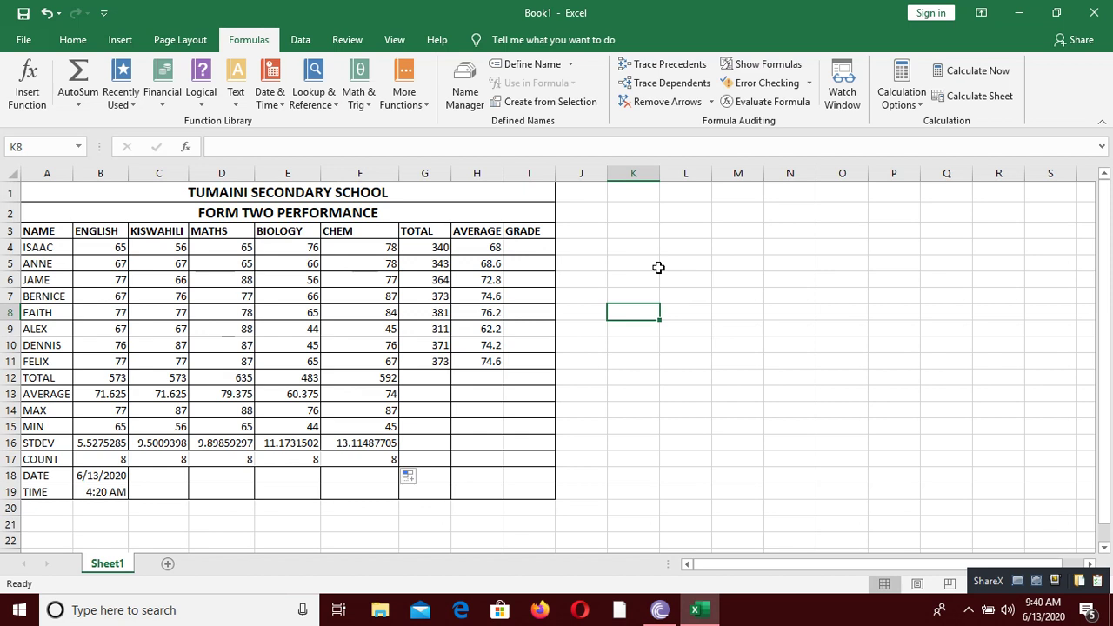
Replace the GRADE heading in I3 with REMARK
click(527, 252)
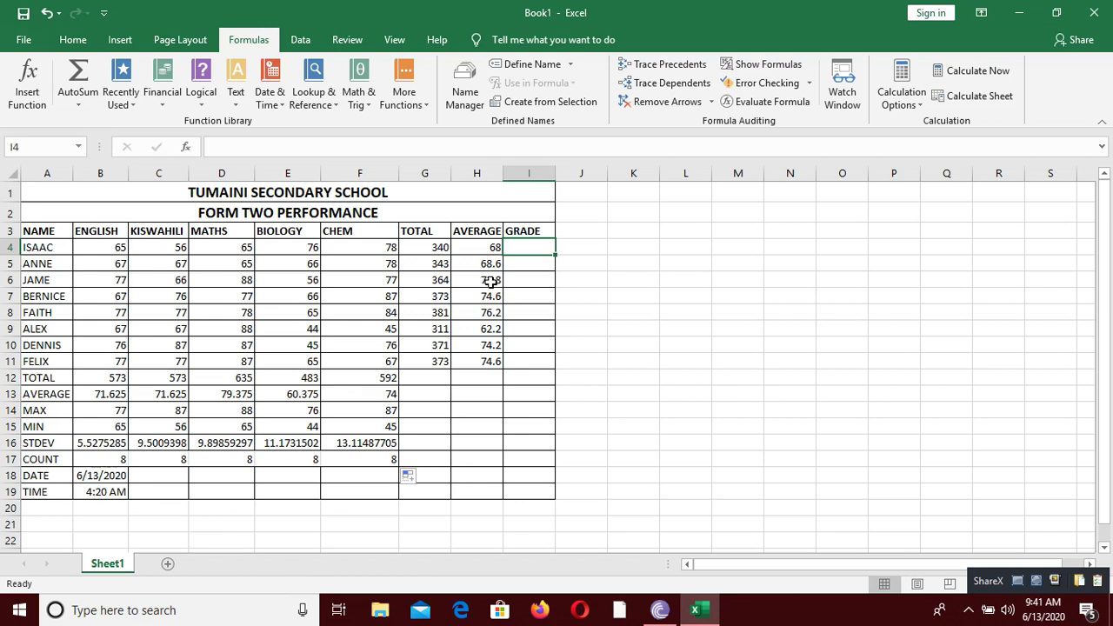
click(529, 229)
text(REM)
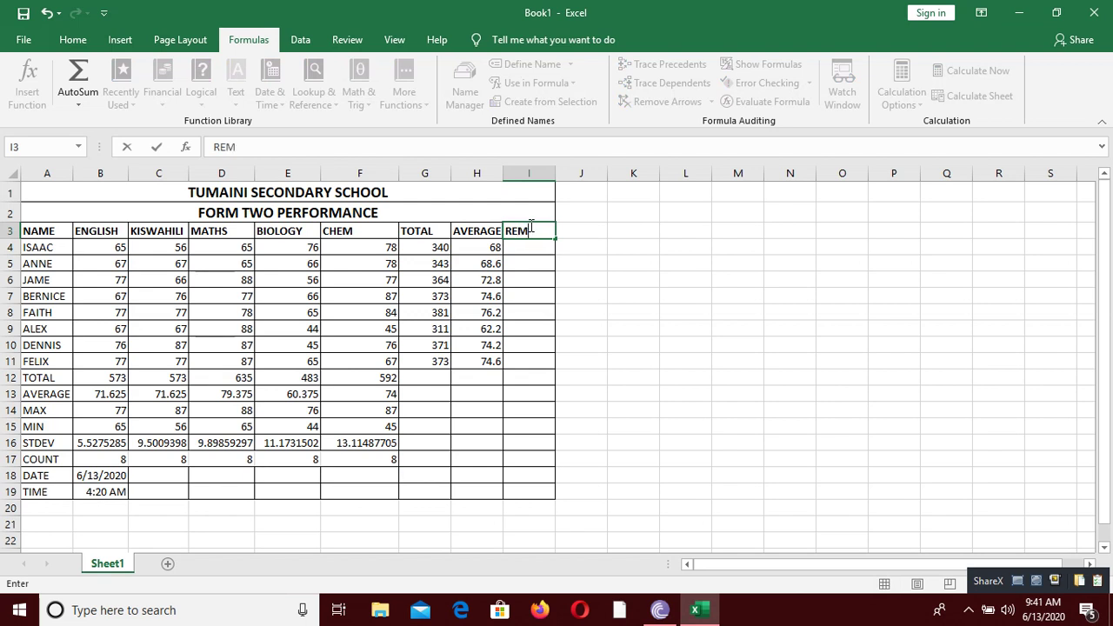
text(ARK)
key(ctrl+Return)
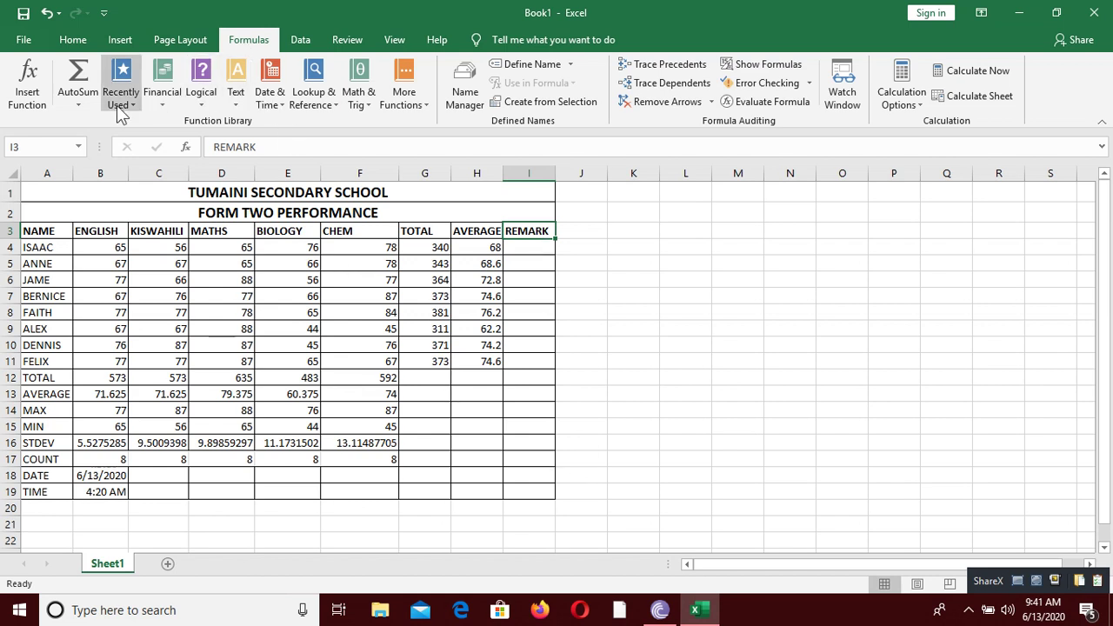
Insert the IF function in I3 from the recently used functions and move its arguments dialog clear of the table
click(64, 104)
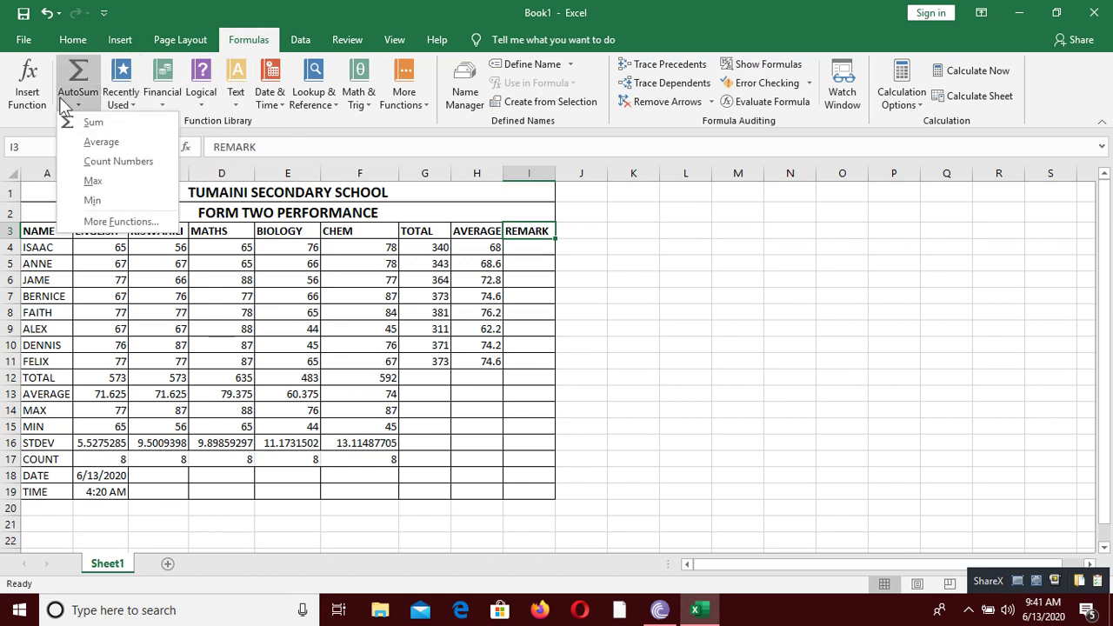
click(121, 222)
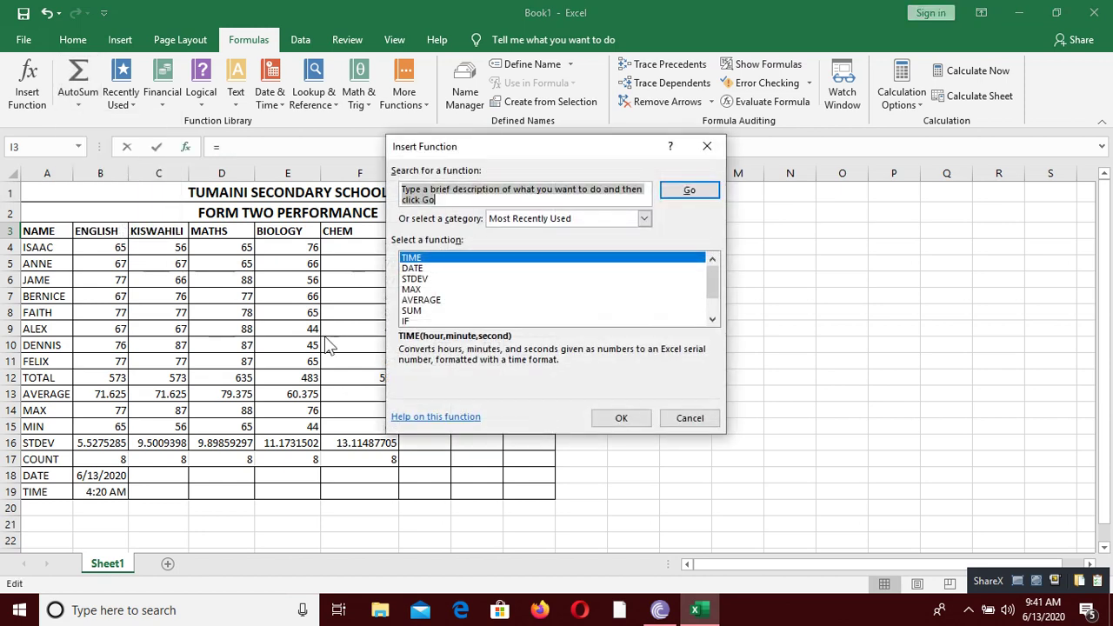
click(406, 321)
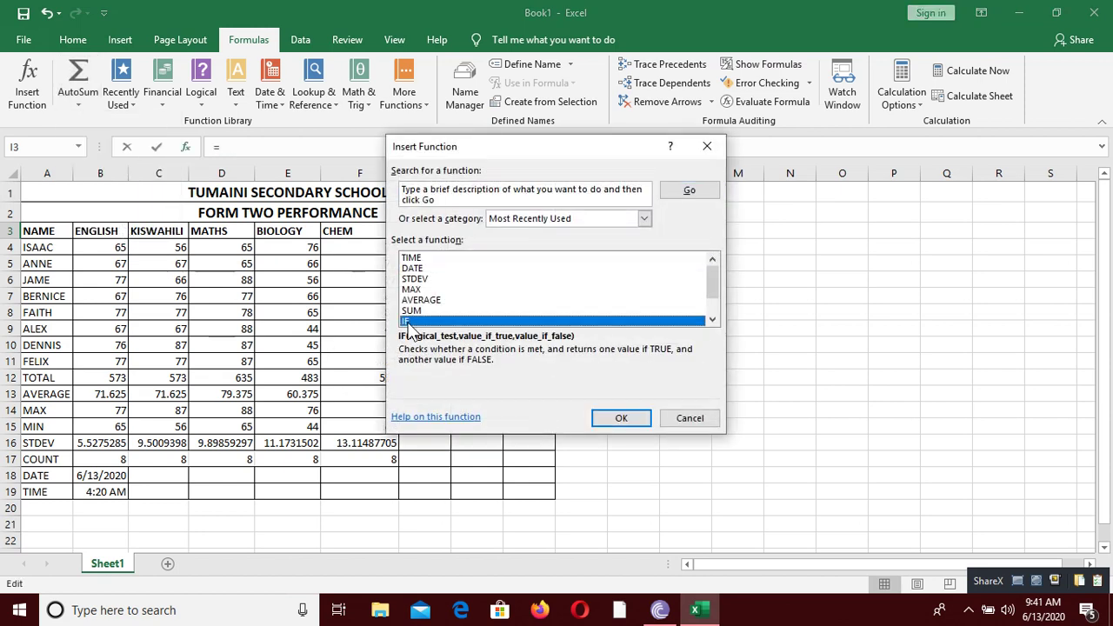
click(631, 424)
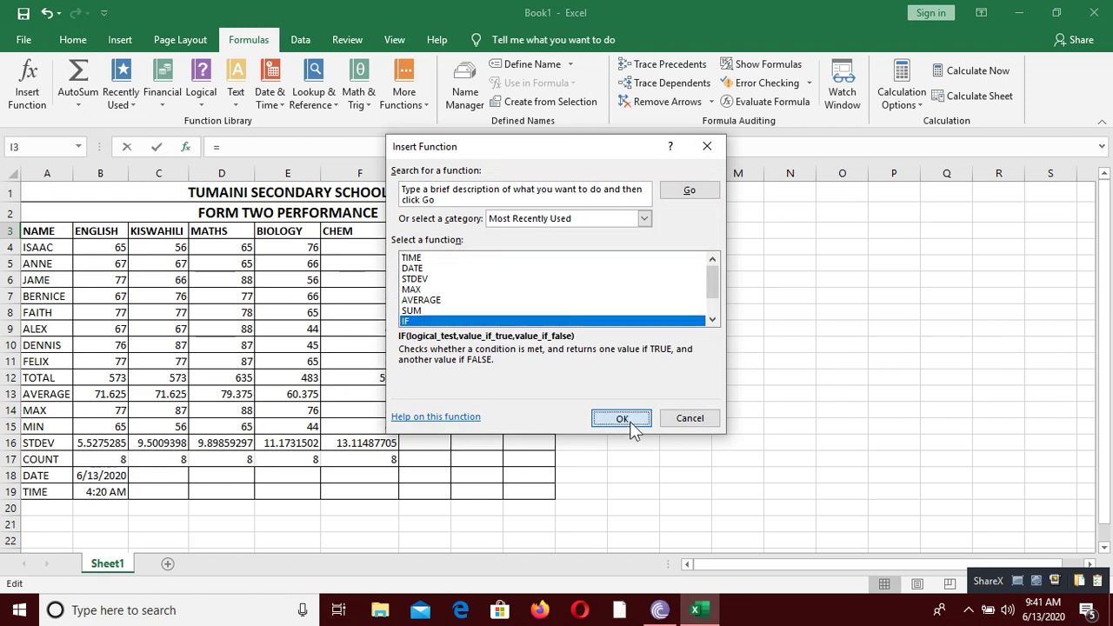
drag(556, 183, 815, 224)
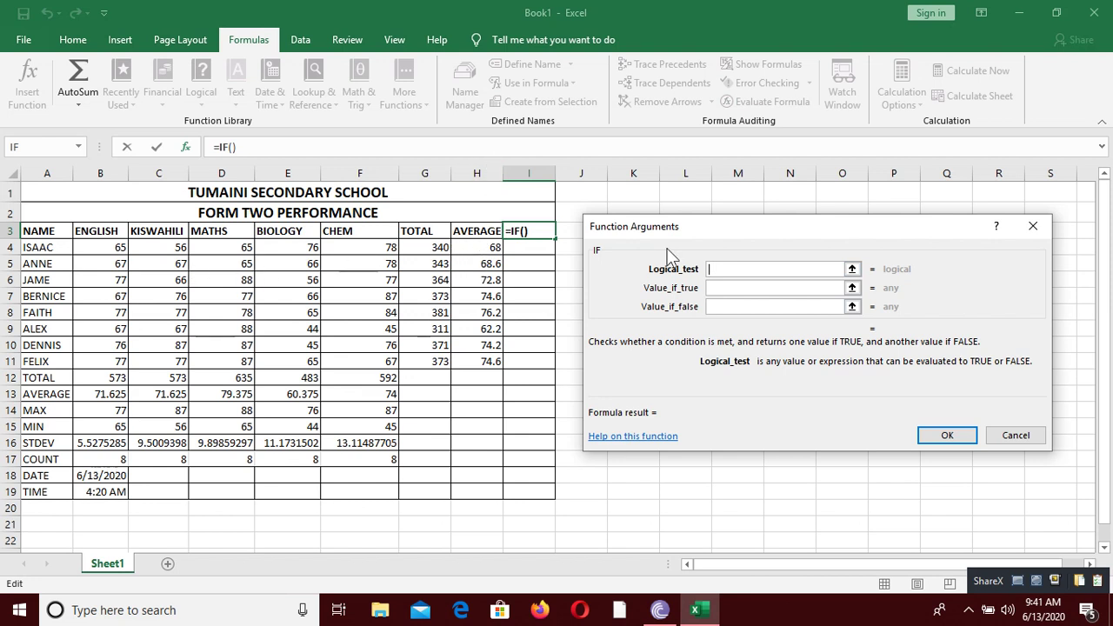
Try the IF formula in I3 with the test H4>70, PASSED if true and FAIL if false, and undo the entry
text(H)
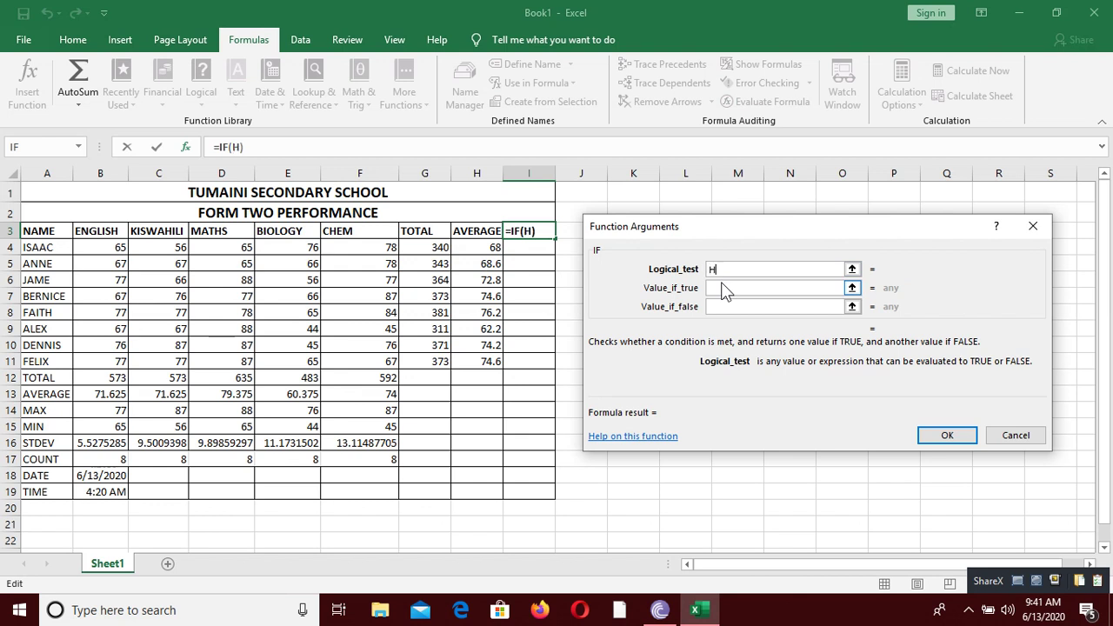
text(4>70)
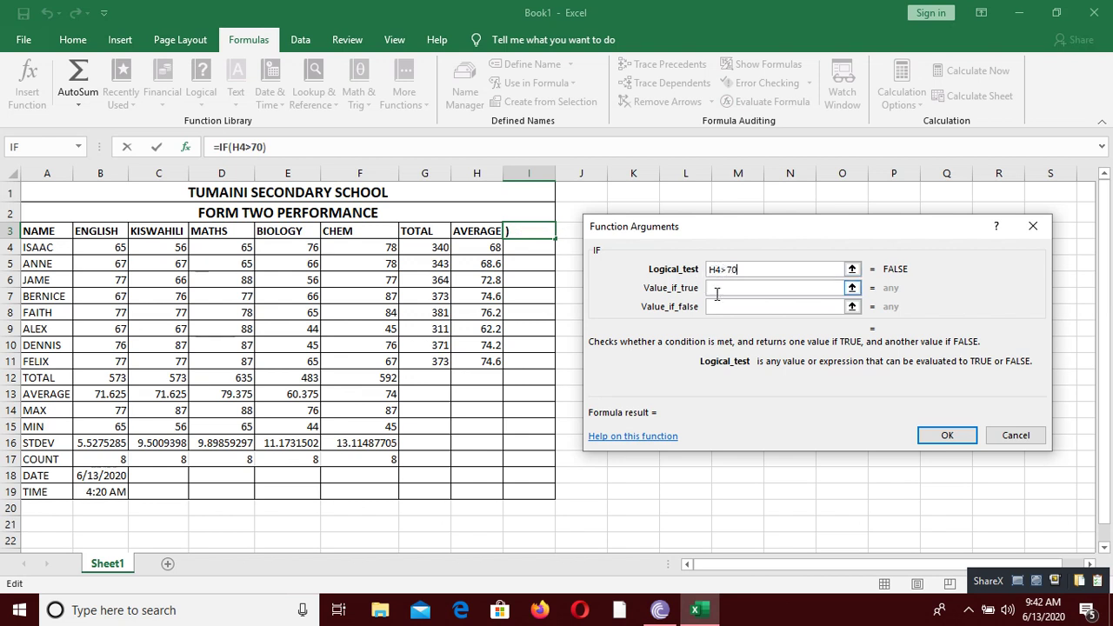
click(716, 293)
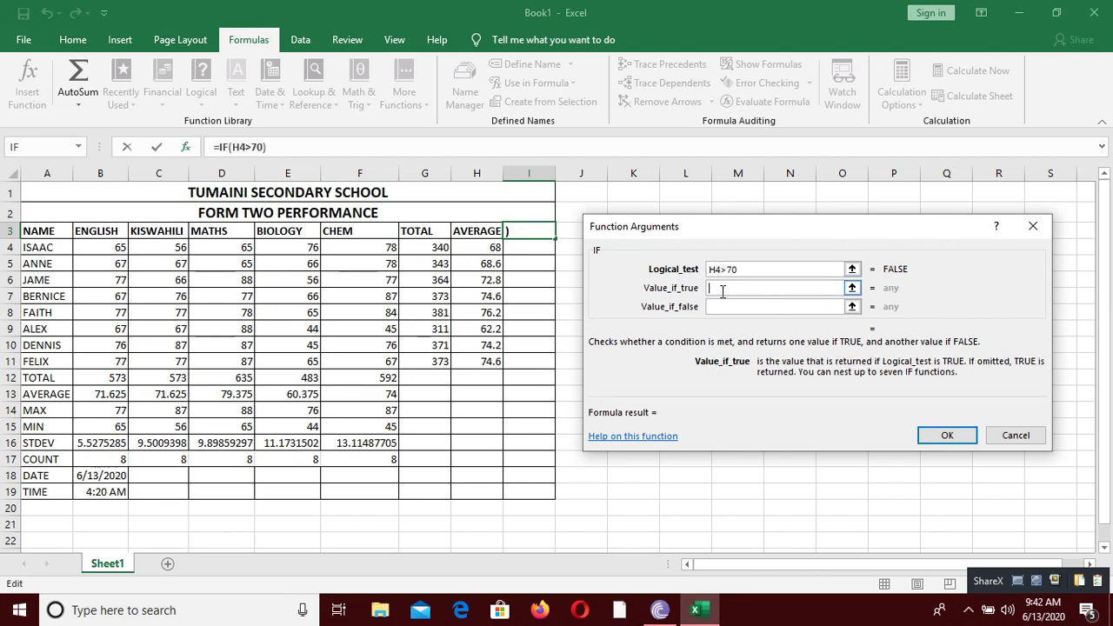
text(PASSED)
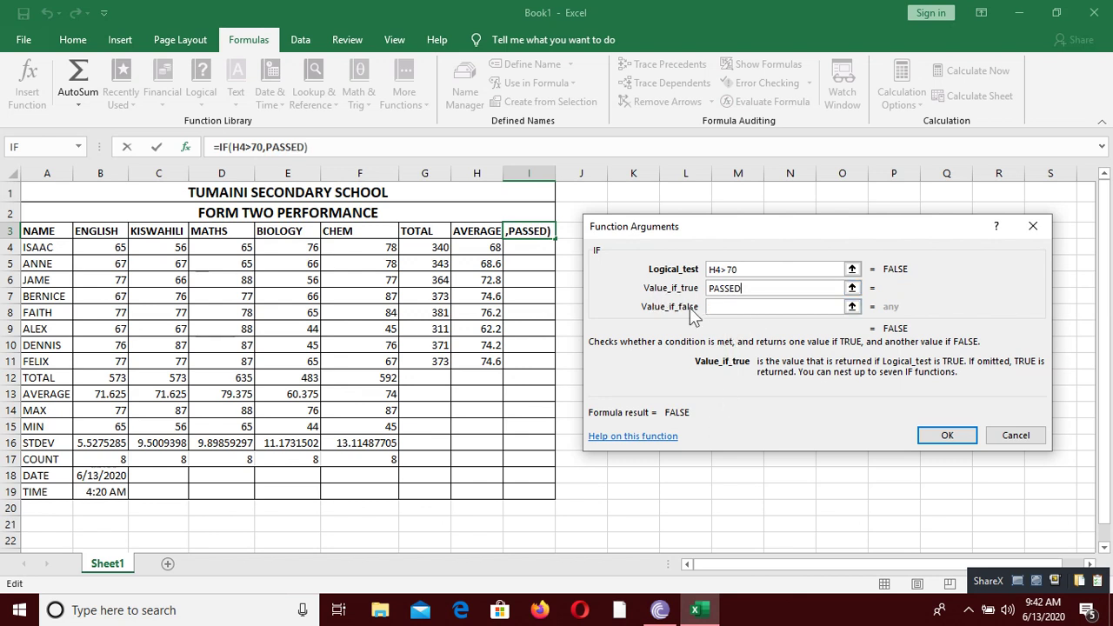
click(709, 308)
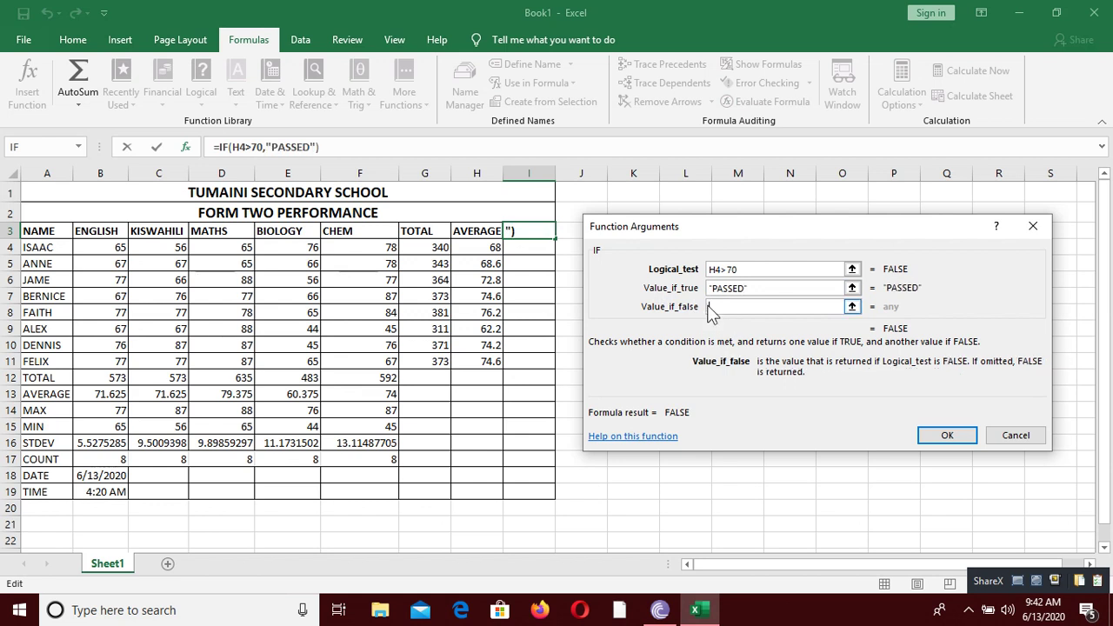
text(FAI)
text(L)
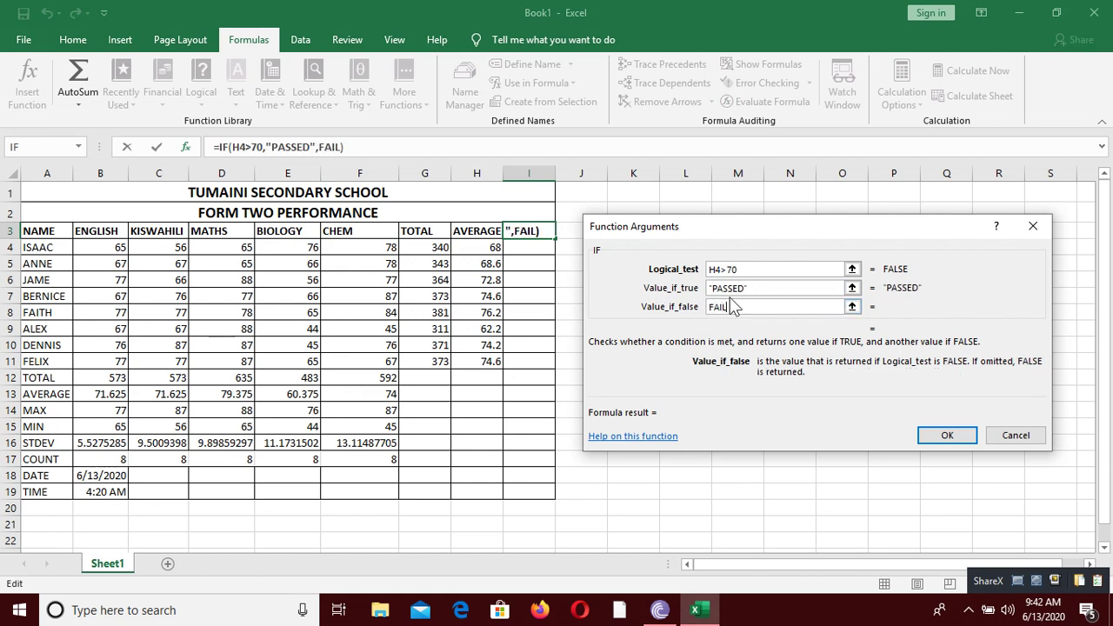
click(947, 434)
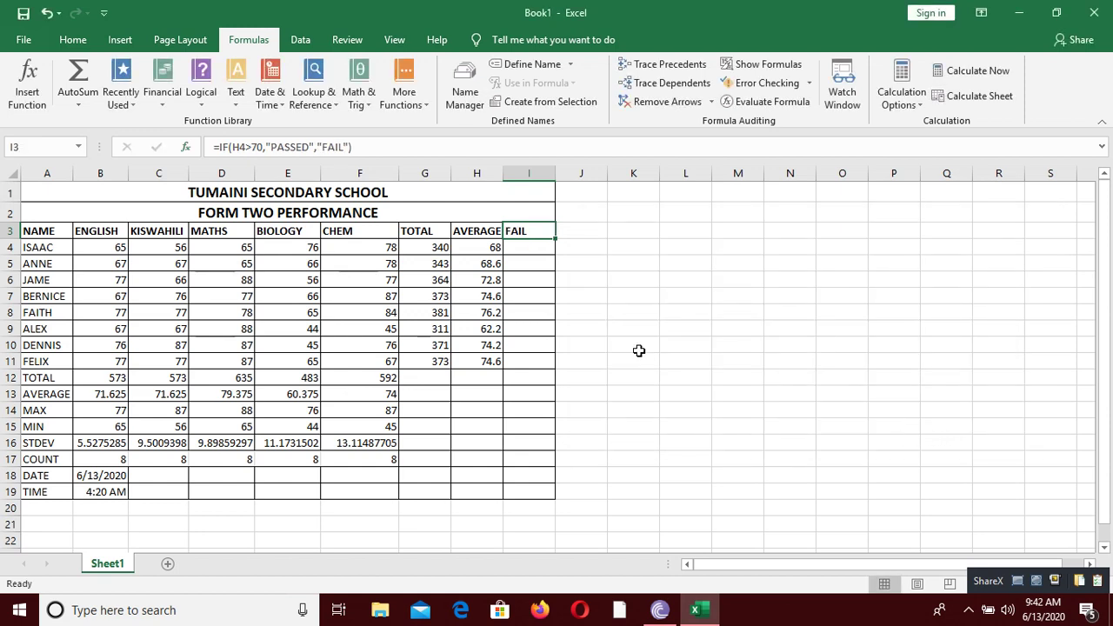
key(ctrl+z)
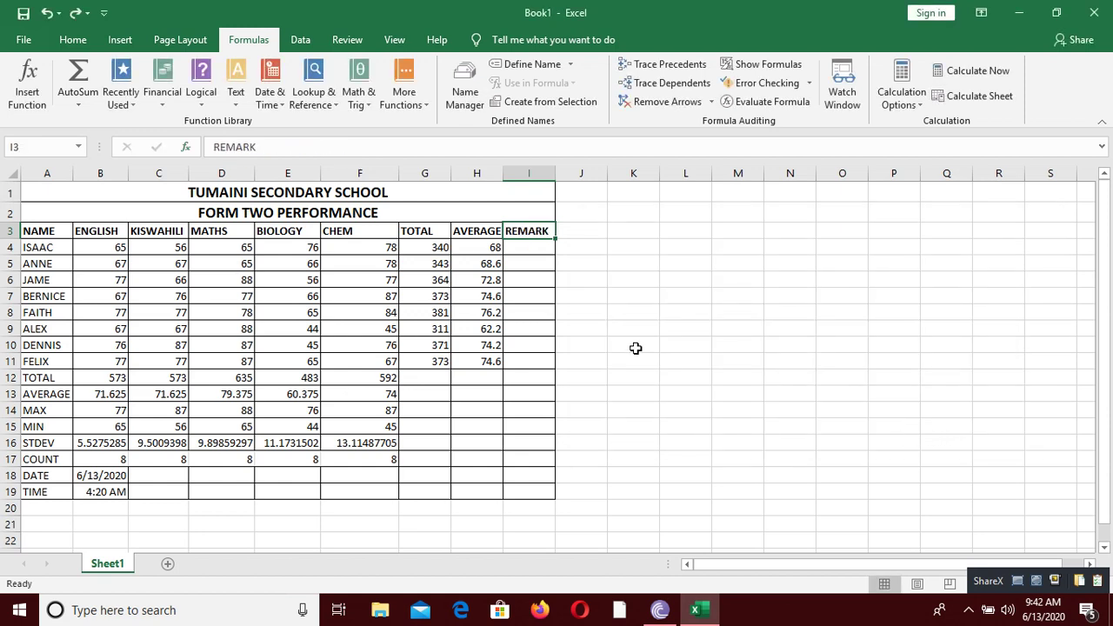
Insert the IF function in I4, the first cell under the REMARK heading, from the most recently used functions
click(536, 250)
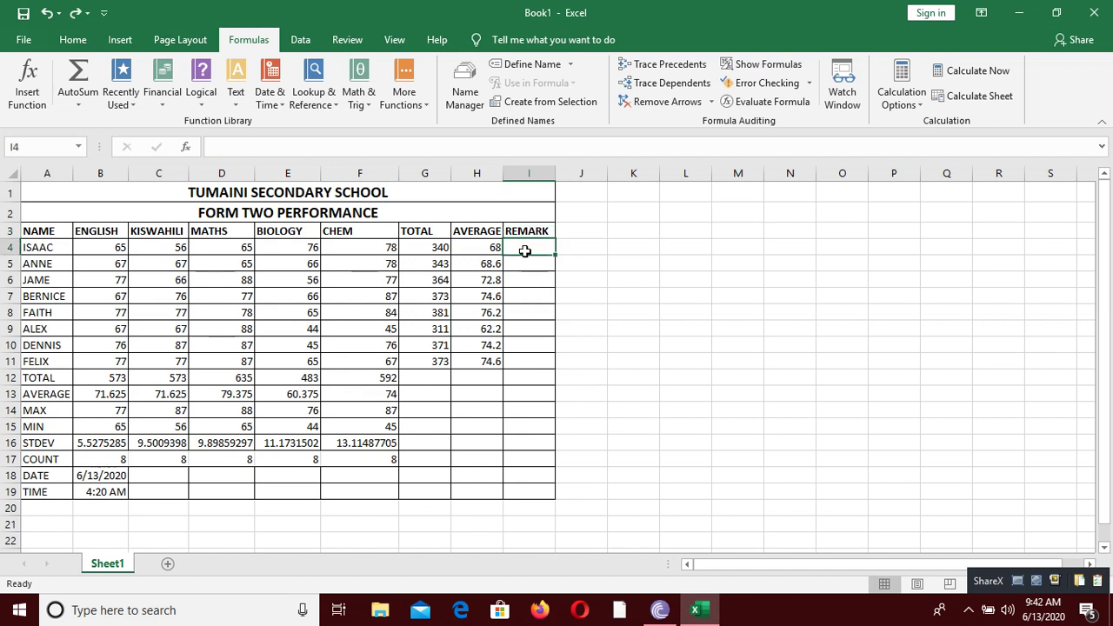
drag(614, 285, 614, 288)
click(539, 247)
click(74, 105)
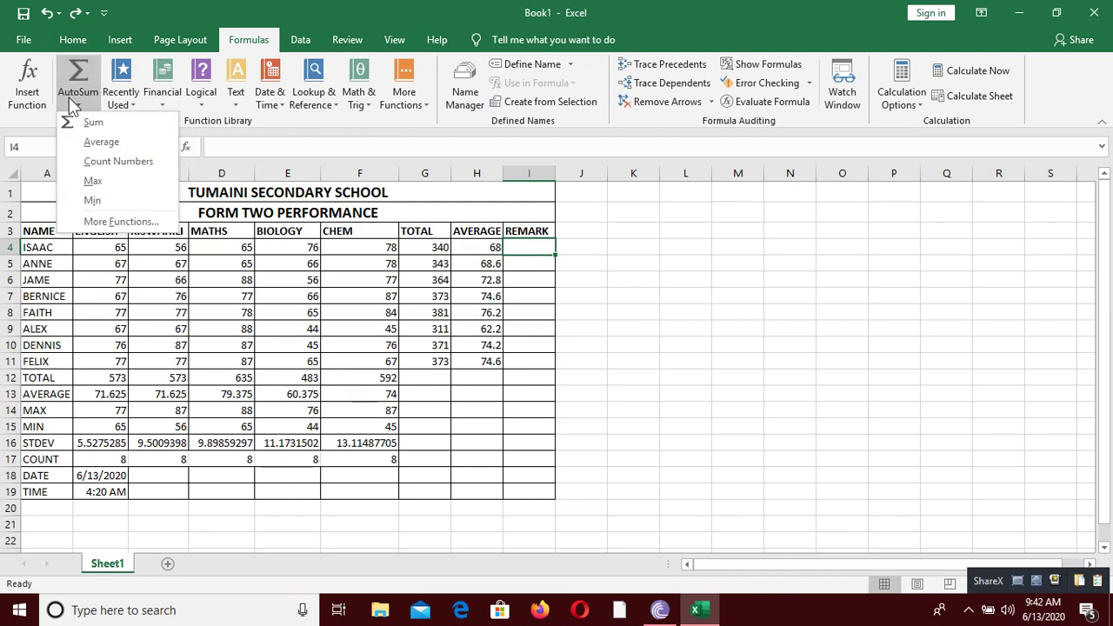
click(120, 223)
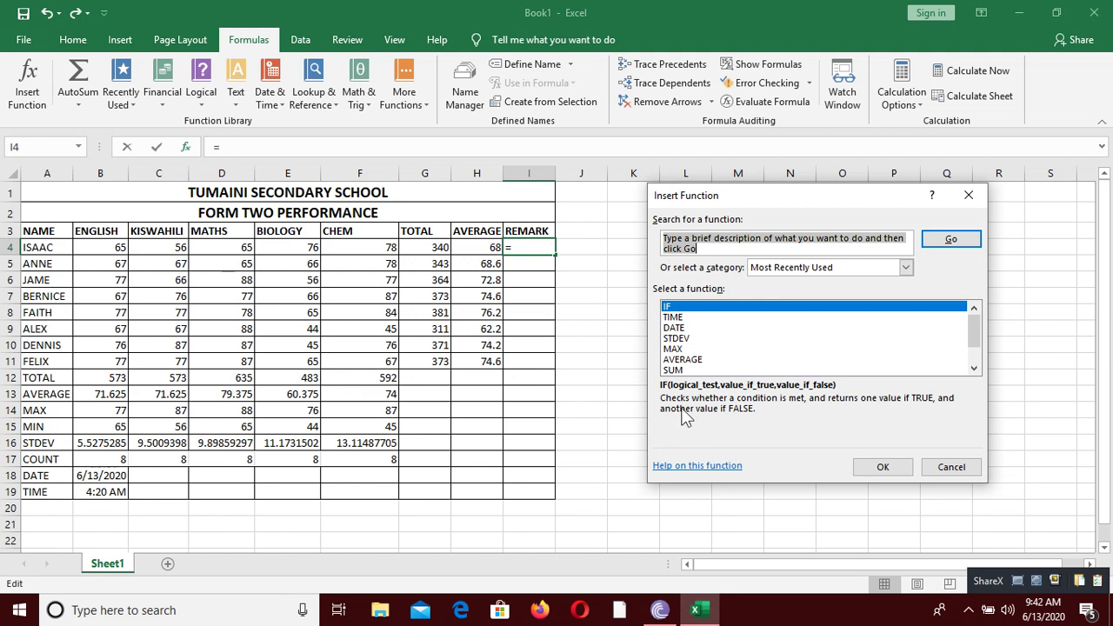
click(680, 318)
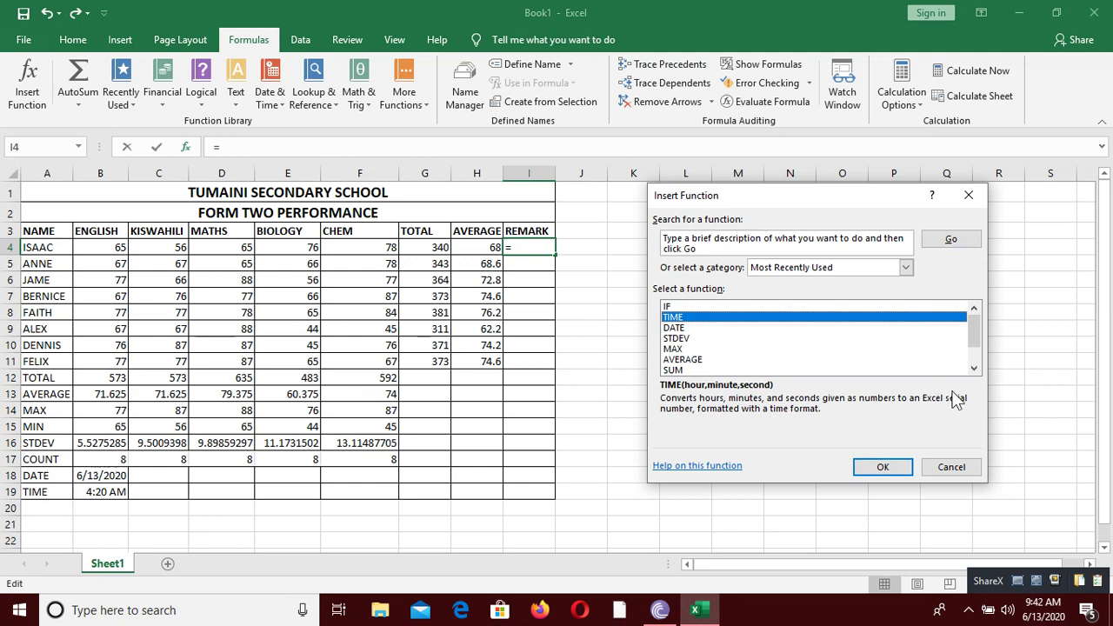
click(677, 306)
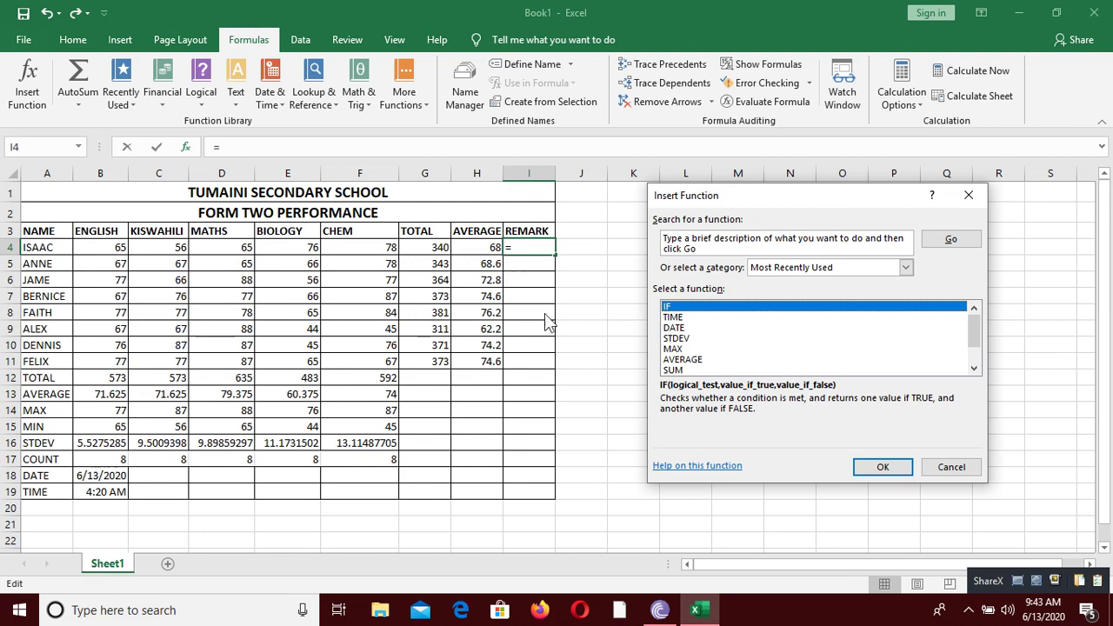
click(876, 467)
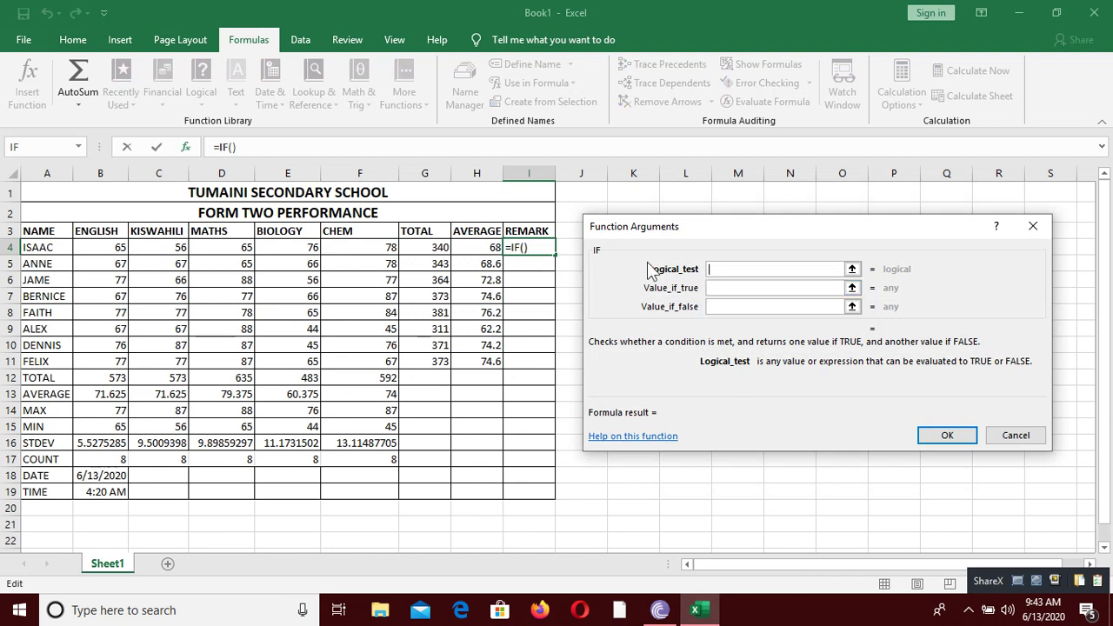
Set the IF arguments to H4>70, PASSED if true and FAILED if false, and fill the confirmed formula down to I11
text(H4)
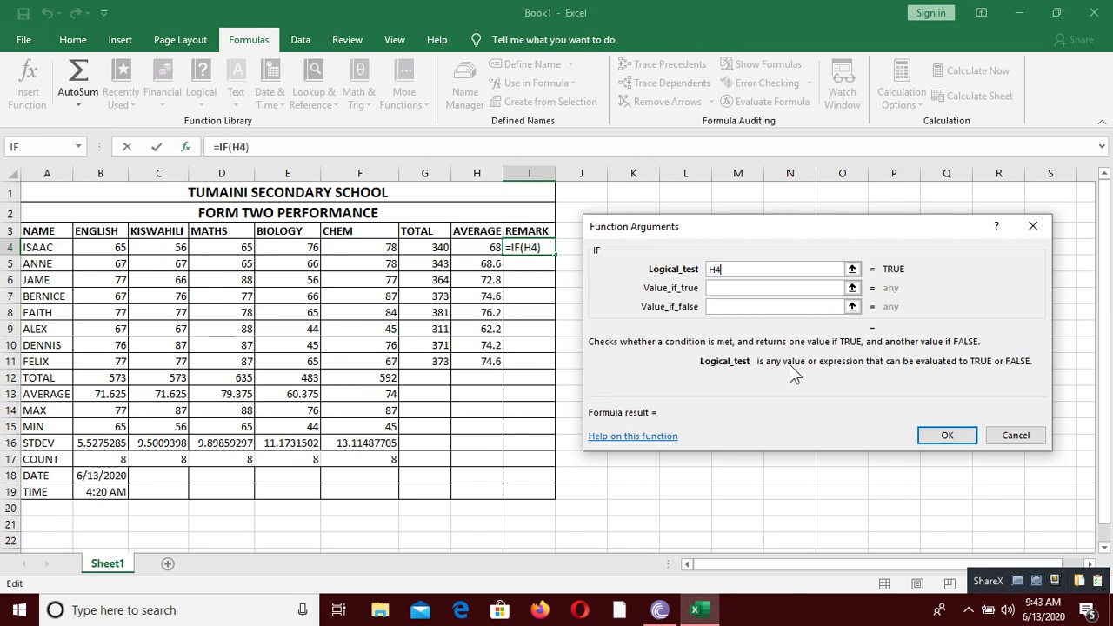
text(>70)
click(721, 292)
text(PASSED)
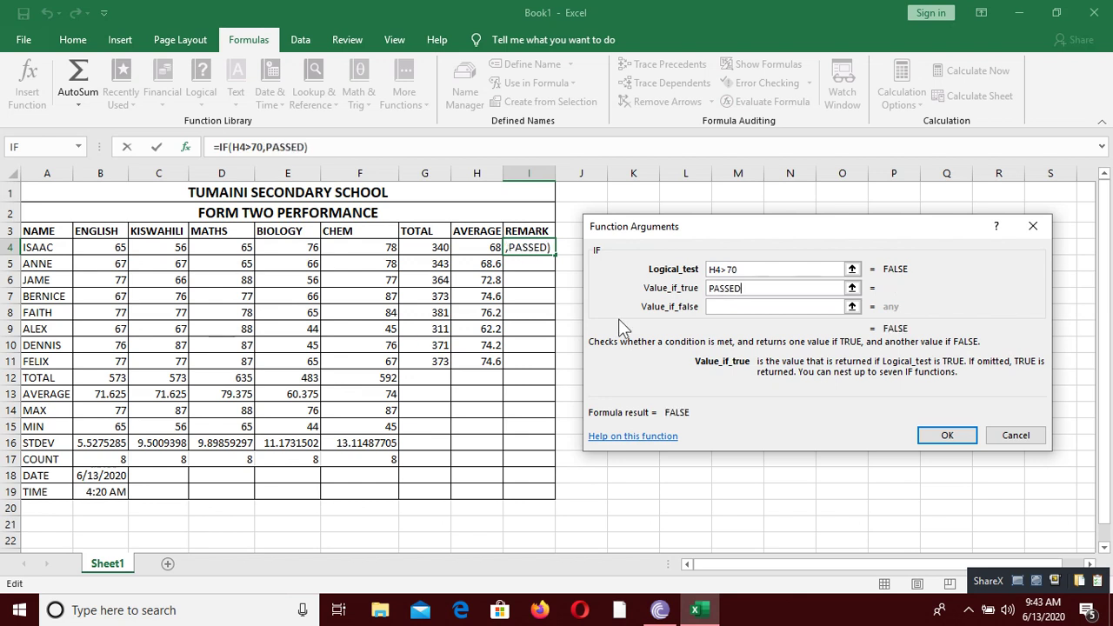
click(716, 305)
text(FAIL)
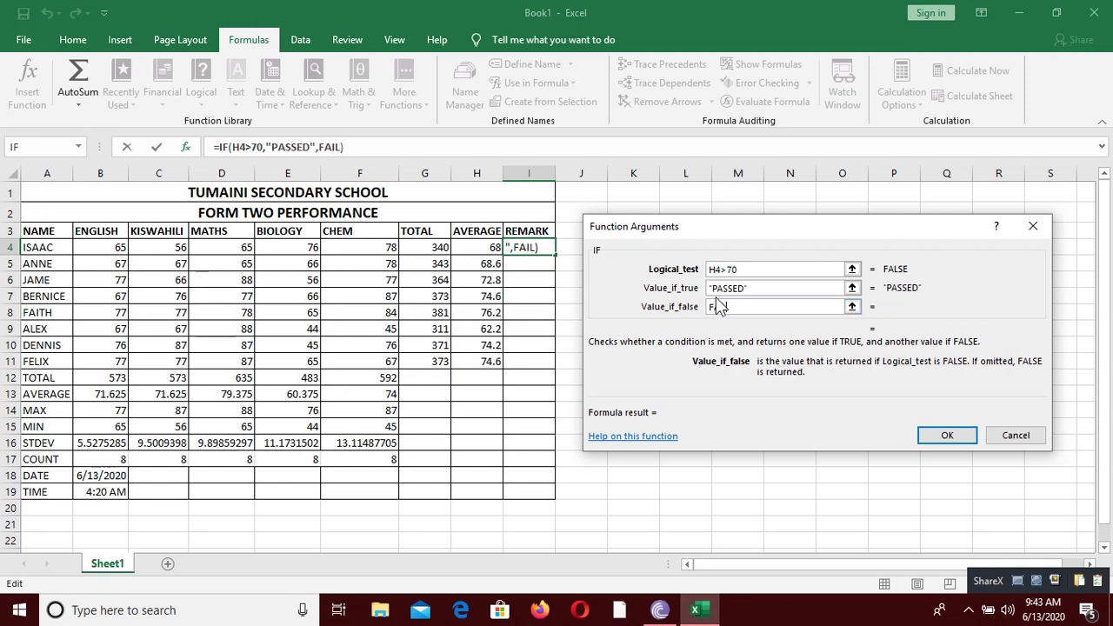
text(ED)
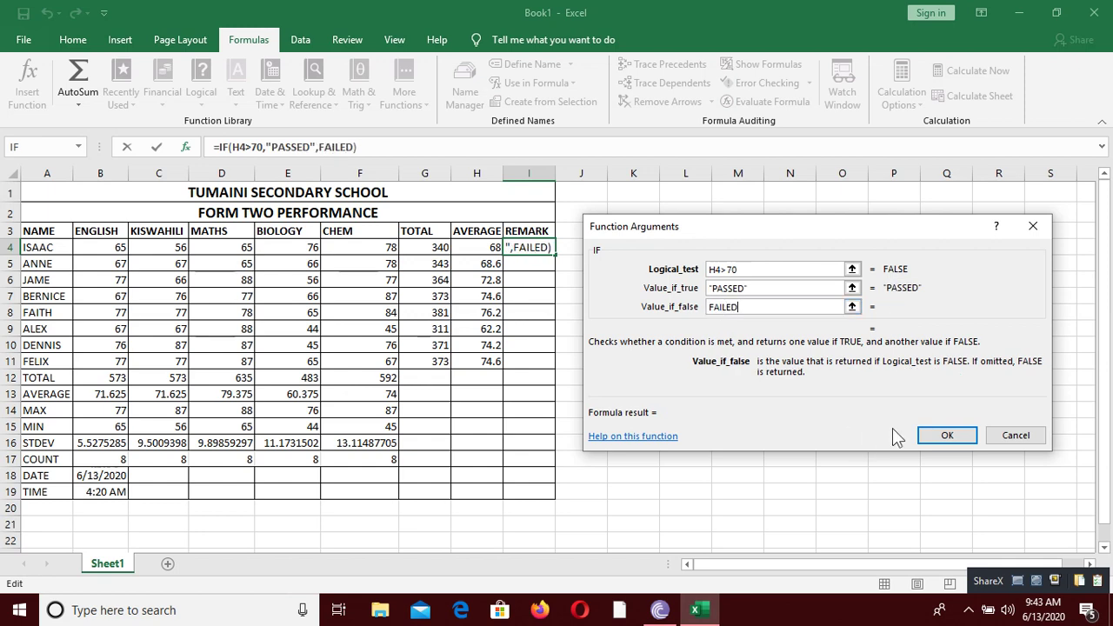
click(936, 435)
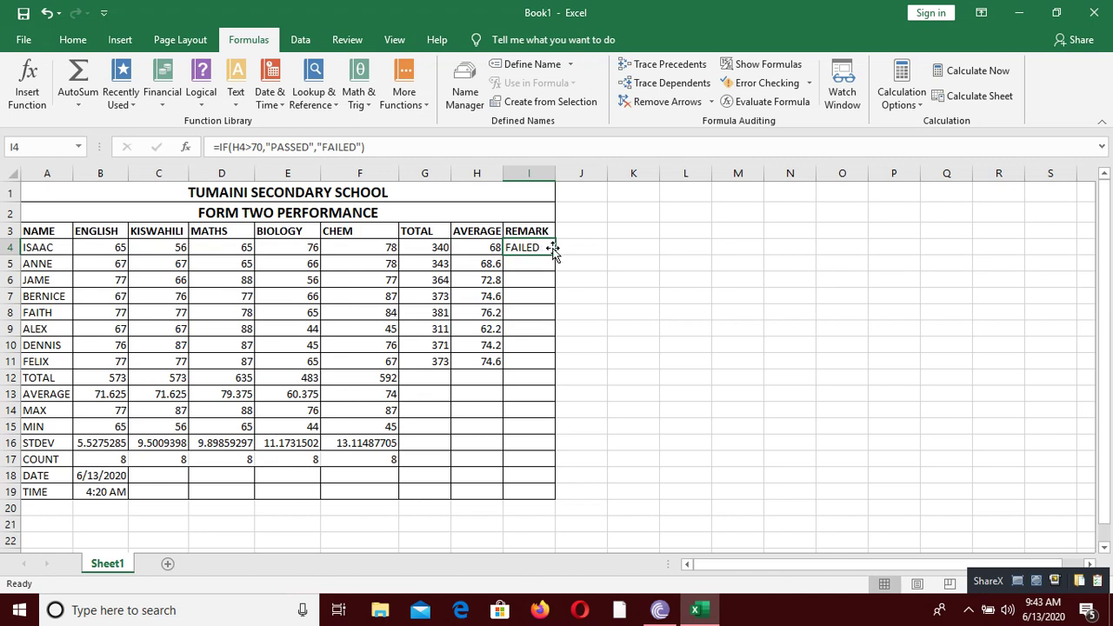
drag(558, 257, 574, 365)
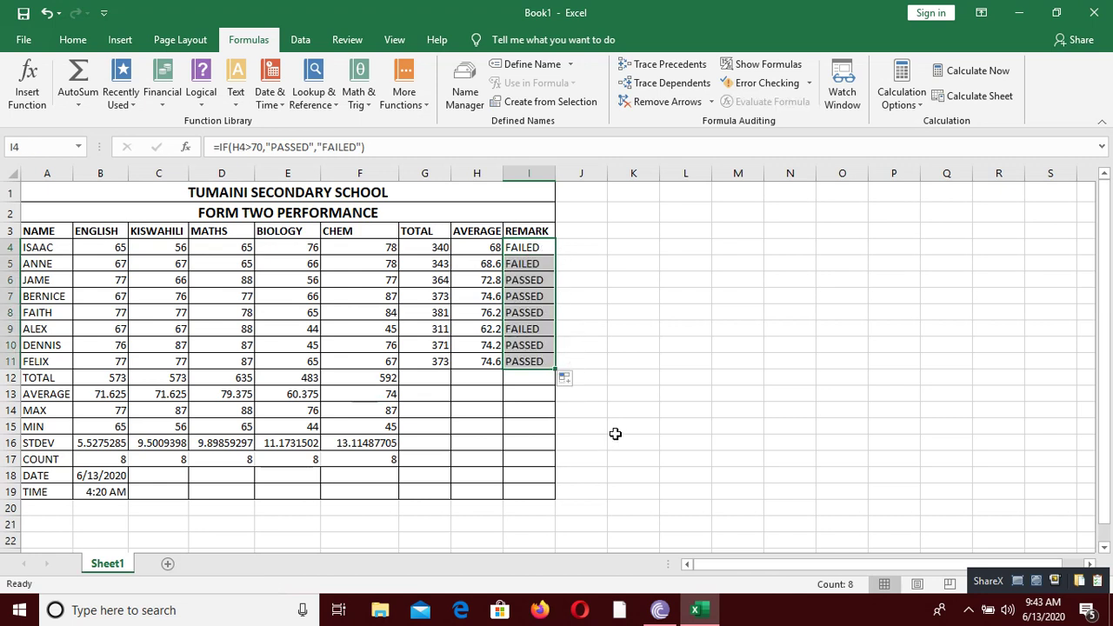